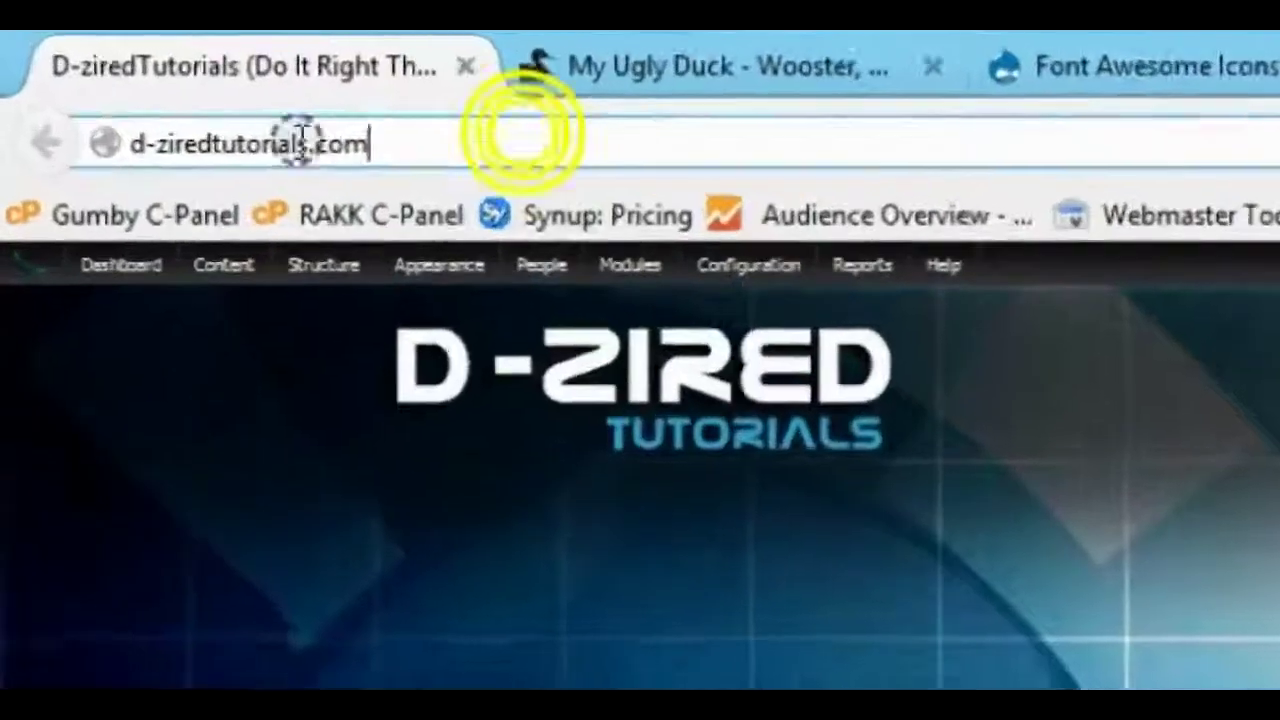
- Look over the d-ziredtutorials.com home page down to the Connect With Us social icons and the Find Out More links
{"action": "left_click", "coordinate": [125, 78]}
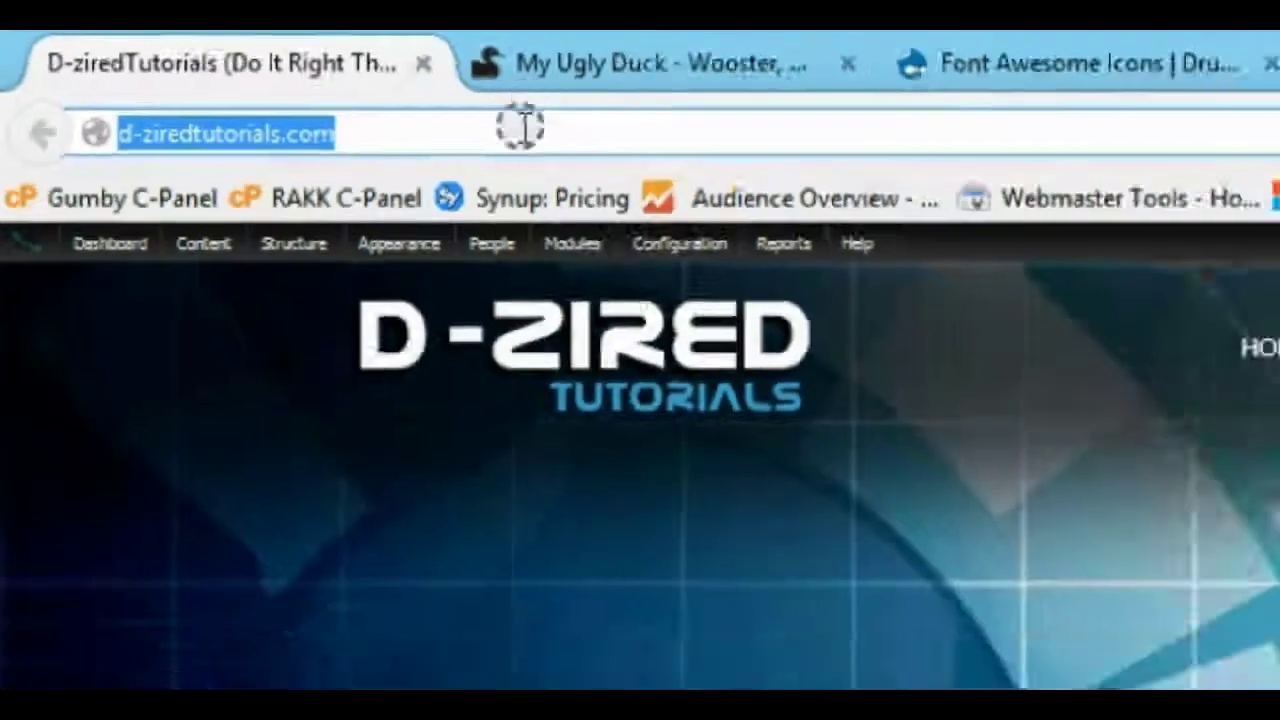
{"action": "left_click", "coordinate": [713, 170]}
{"action": "scroll", "coordinate": [285, 354], "scroll_direction": "down", "scroll_amount": 2}
{"action": "scroll", "coordinate": [284, 355], "scroll_direction": "down", "scroll_amount": 5}
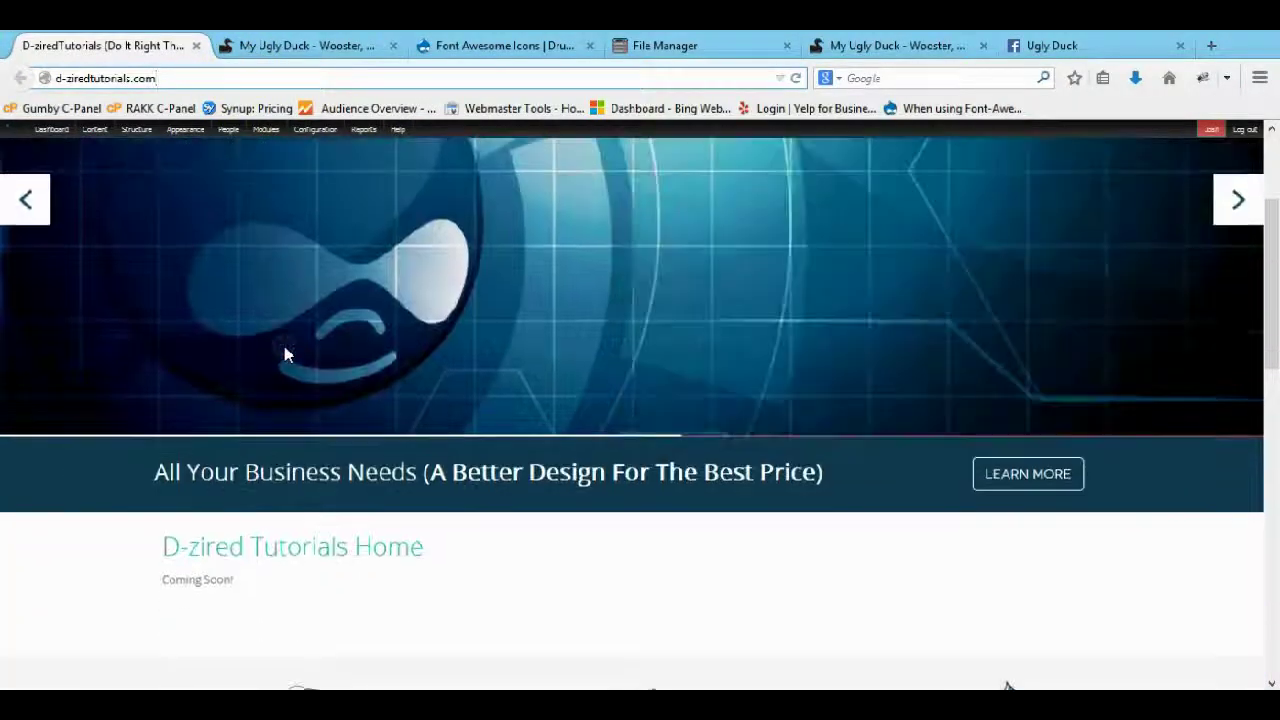
{"action": "scroll", "coordinate": [871, 520], "scroll_direction": "down", "scroll_amount": 4}
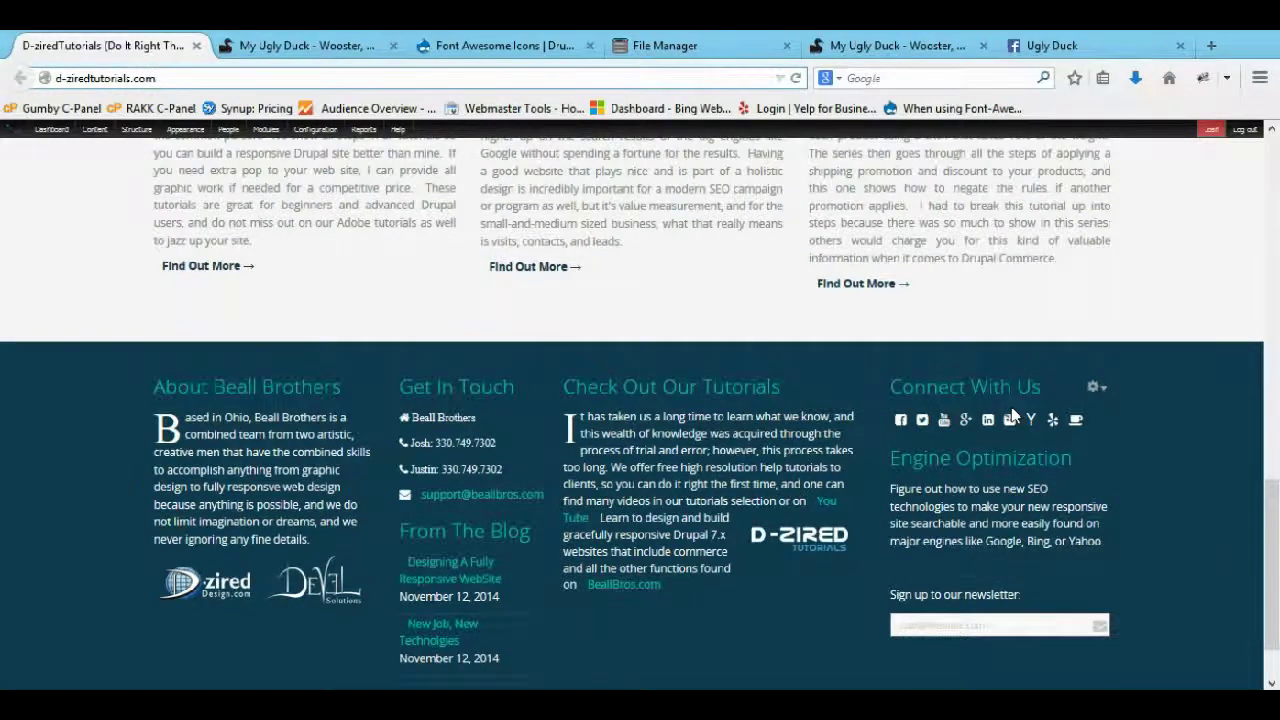
{"action": "scroll", "coordinate": [1015, 406], "scroll_direction": "up", "scroll_amount": 2}
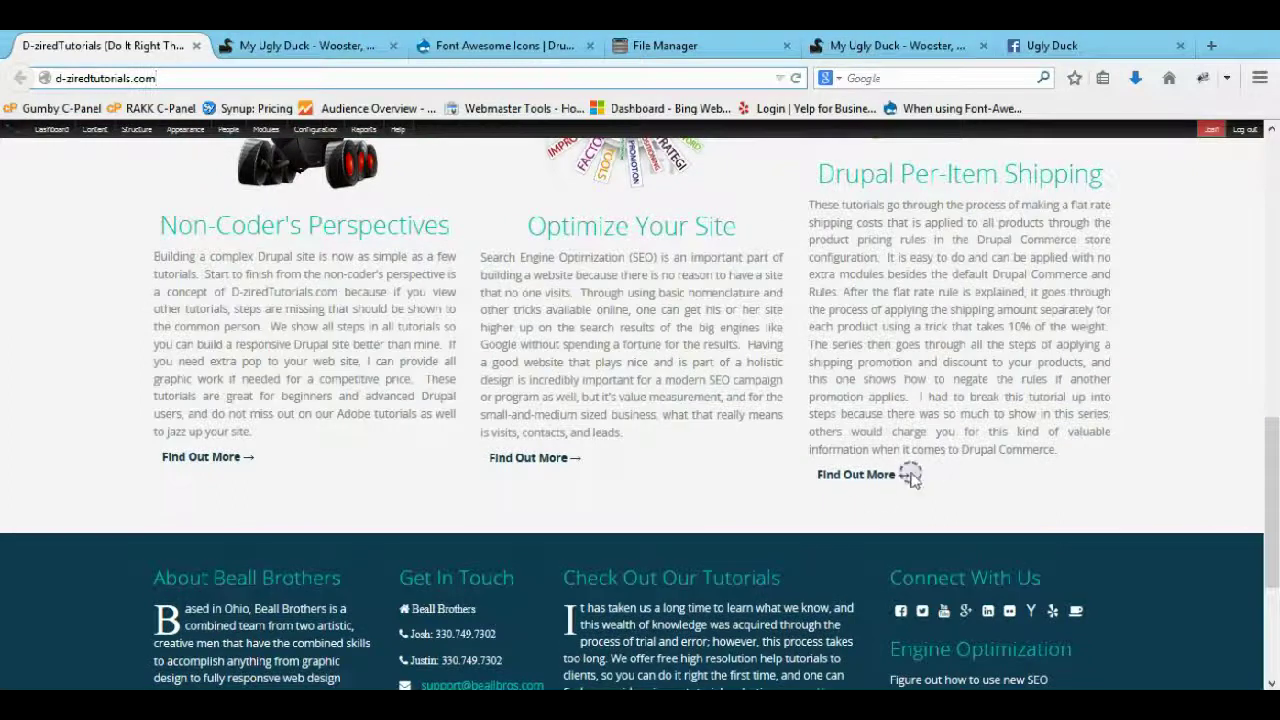
{"action": "scroll", "coordinate": [860, 490], "scroll_direction": "up", "scroll_amount": 1}
{"action": "scroll", "coordinate": [860, 485], "scroll_direction": "down", "scroll_amount": 1}
- View the tutorial page linked under Drupal Per-Item Shipping, then close the D-zired Tutorials site
{"action": "left_click", "coordinate": [866, 478]}
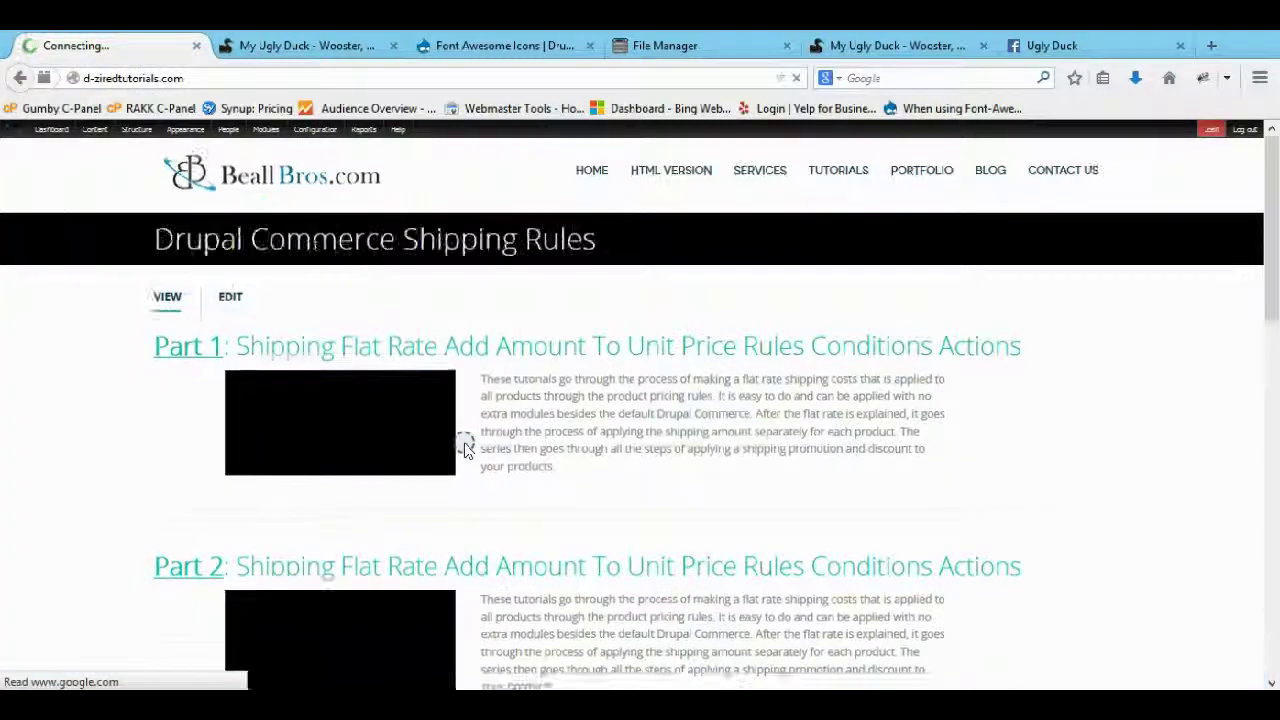
{"action": "scroll", "coordinate": [600, 330], "scroll_direction": "down", "scroll_amount": 2}
{"action": "left_click_drag", "start_coordinate": [998, 255], "coordinate": [481, 252]}
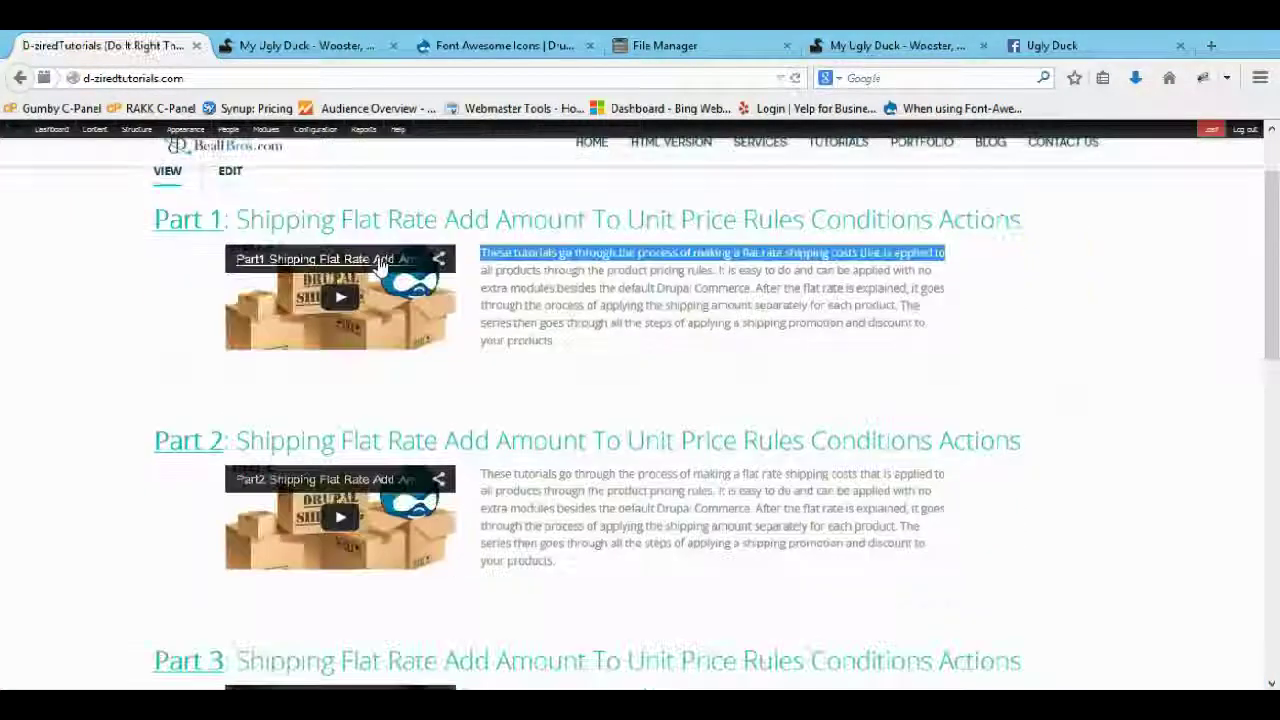
{"action": "left_click", "coordinate": [199, 46]}
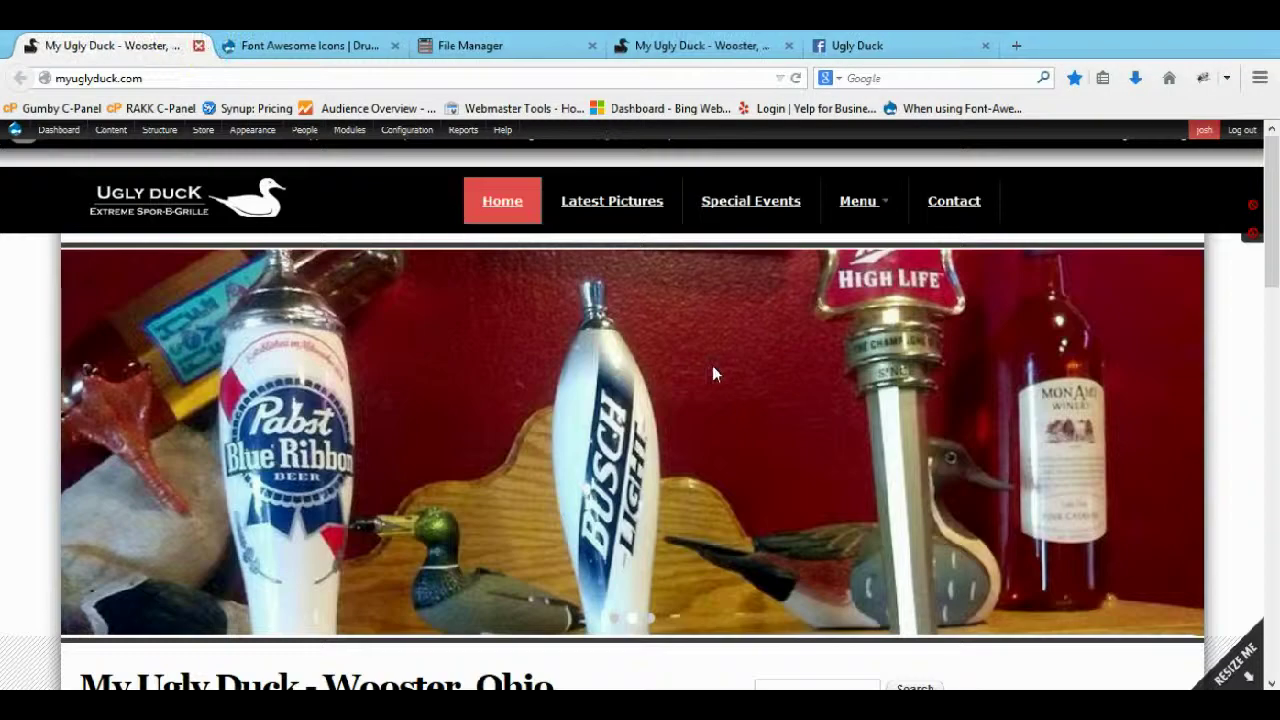
- Review the My Ugly Duck home page down to the address, phone and email details in the footer
{"action": "scroll", "coordinate": [831, 387], "scroll_direction": "down", "scroll_amount": 5}
{"action": "scroll", "coordinate": [831, 387], "scroll_direction": "down", "scroll_amount": 10}
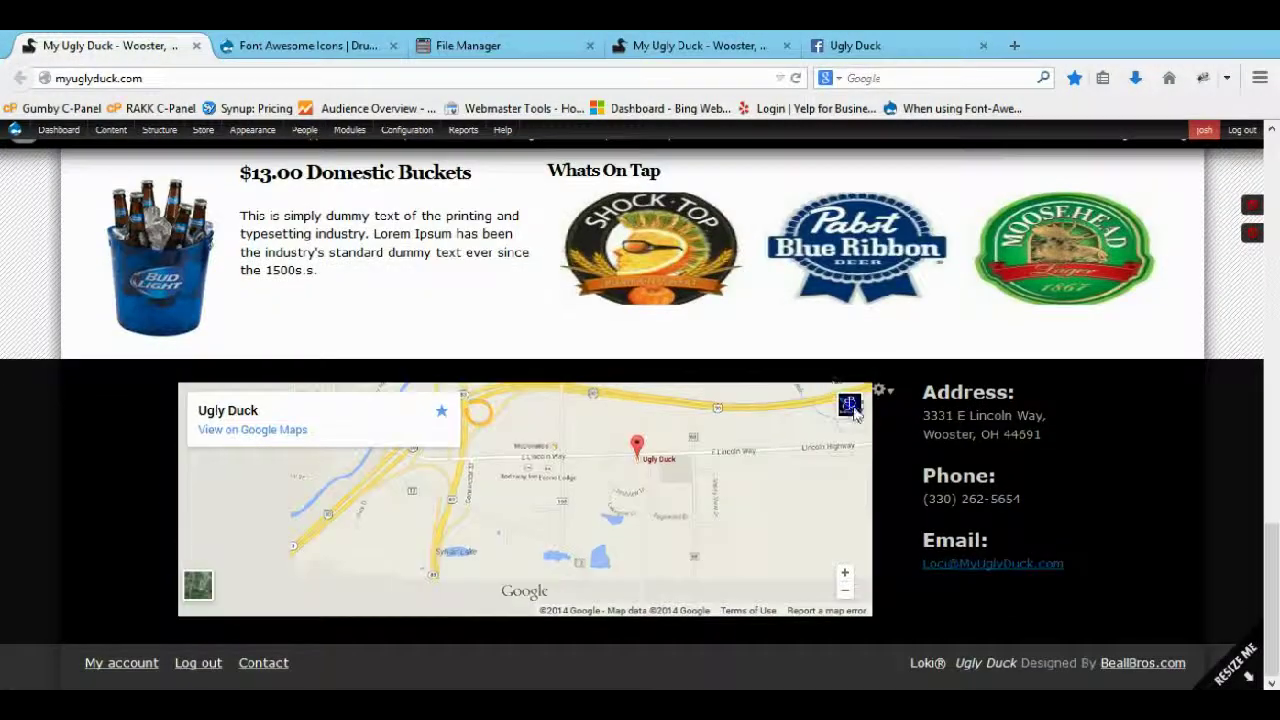
{"action": "left_click", "coordinate": [966, 600]}
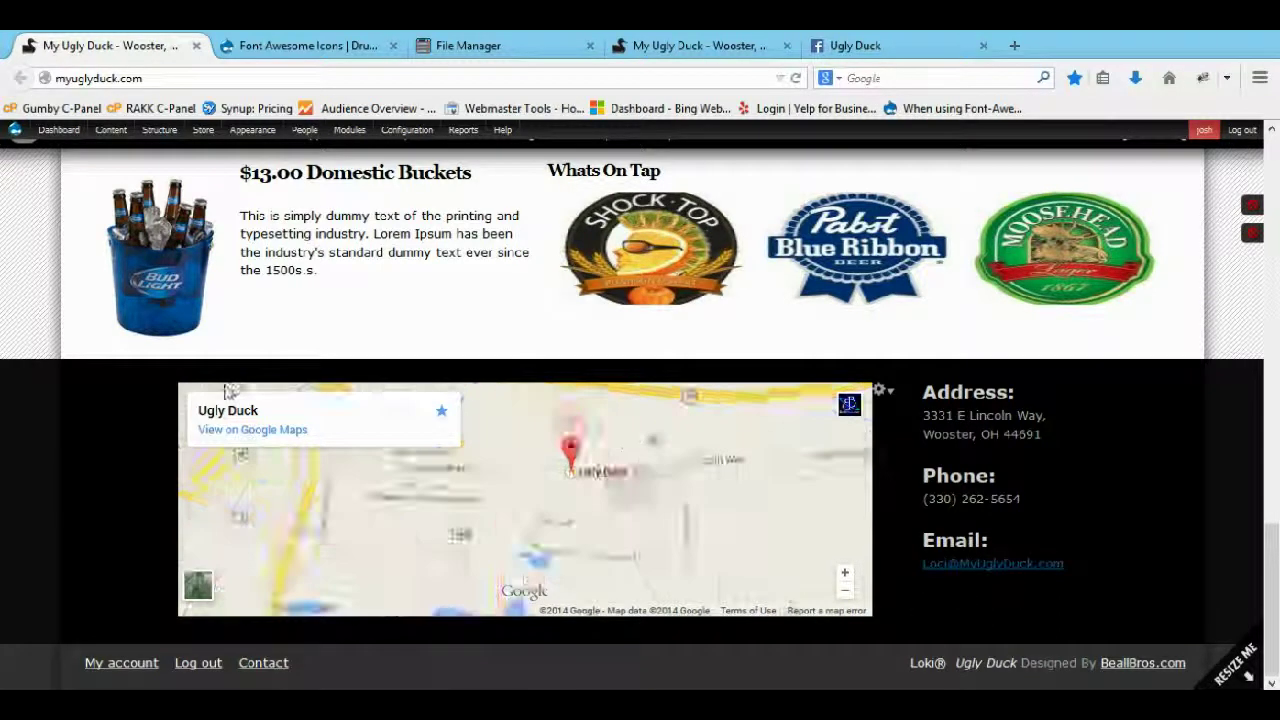
{"action": "scroll", "coordinate": [289, 337], "scroll_direction": "up", "scroll_amount": 15}
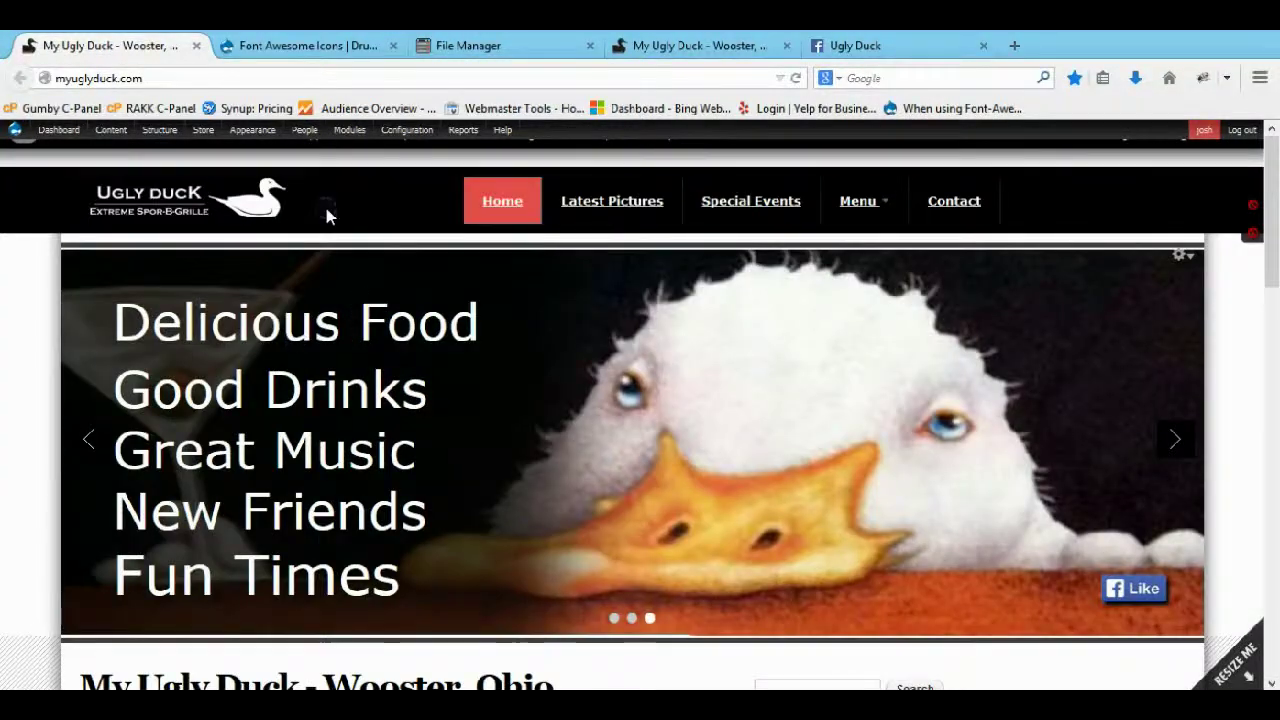
- Open My Ugly Duck's module administration and copy the 7.x-1.0 zip link from the Font Awesome Icons project page
{"action": "left_click", "coordinate": [348, 131]}
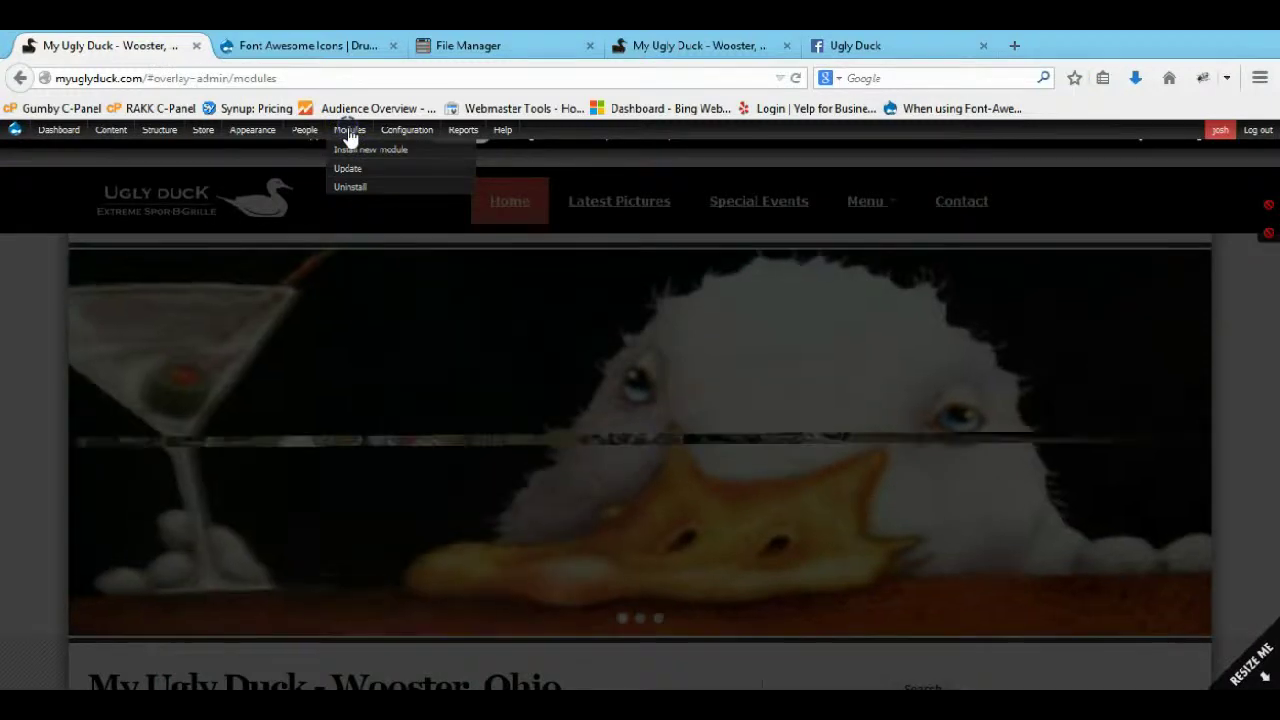
{"action": "left_click", "coordinate": [349, 46]}
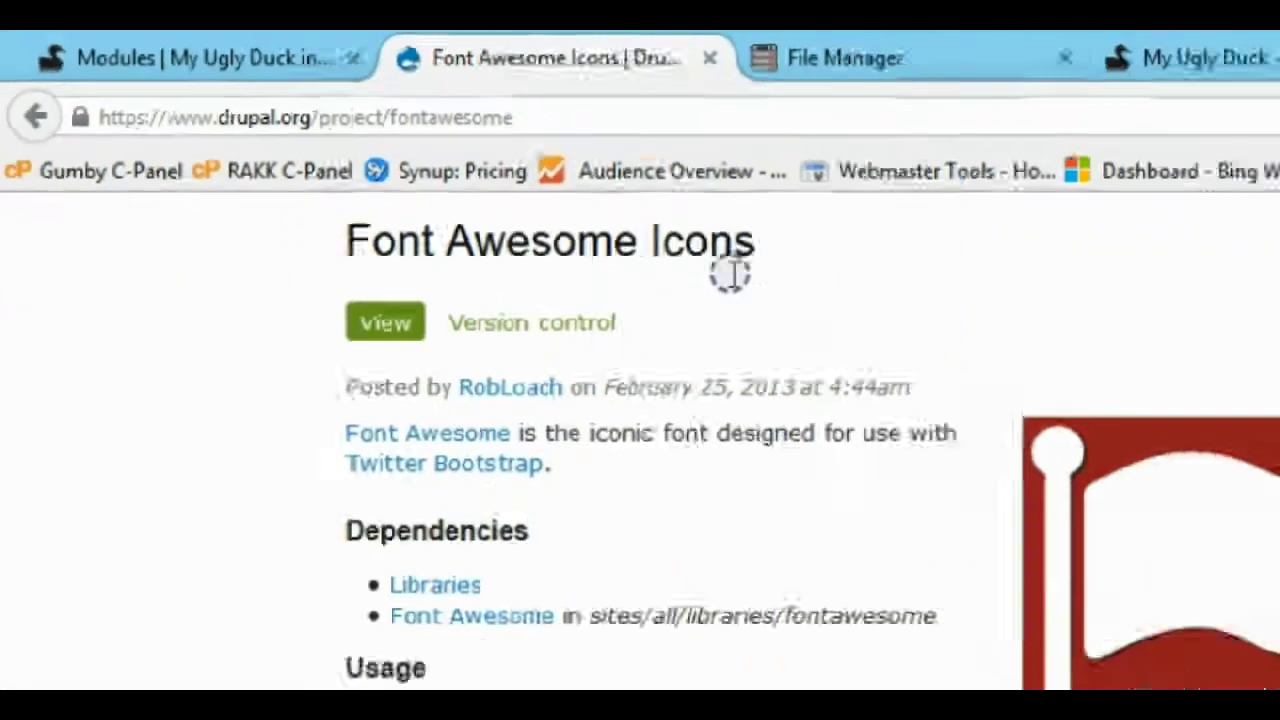
{"action": "scroll", "coordinate": [1225, 460], "scroll_direction": "down", "scroll_amount": 5}
{"action": "scroll", "coordinate": [388, 258], "scroll_direction": "down", "scroll_amount": 3}
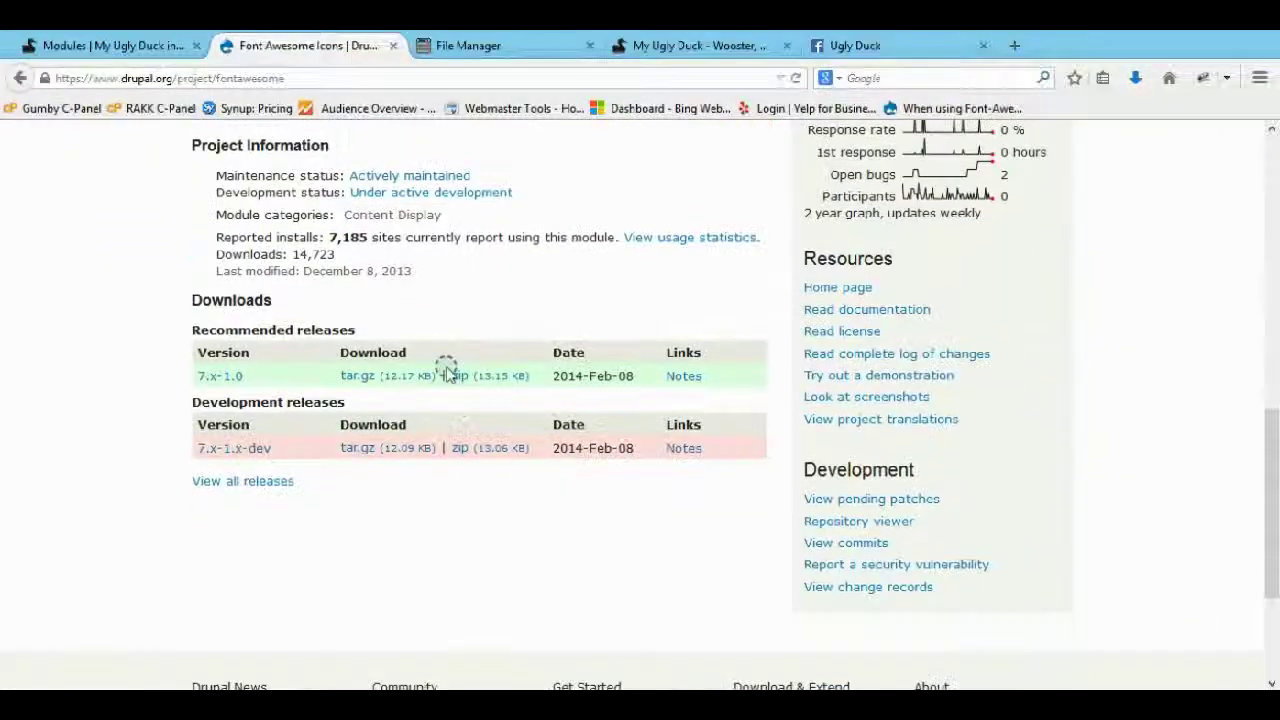
{"action": "right_click", "coordinate": [480, 375]}
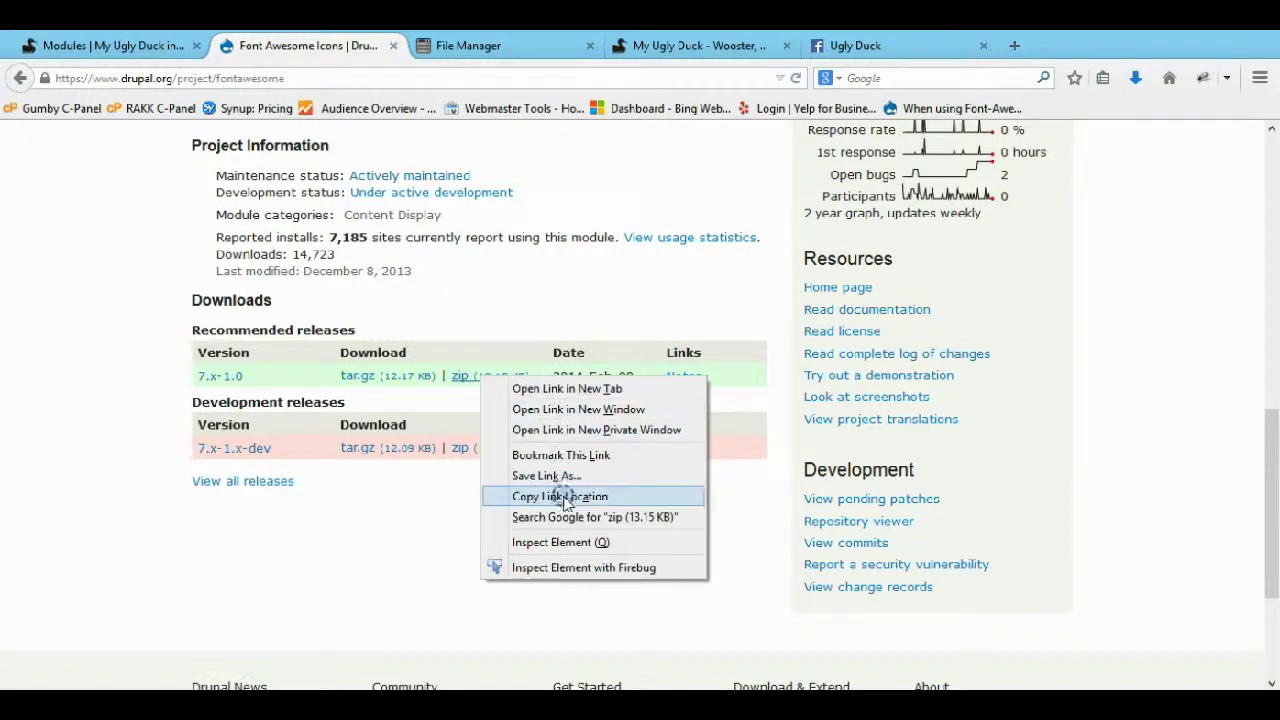
{"action": "left_click", "coordinate": [565, 497]}
- Install a new module on the My Ugly Duck site using the copied Font Awesome zip URL
{"action": "left_click", "coordinate": [172, 46]}
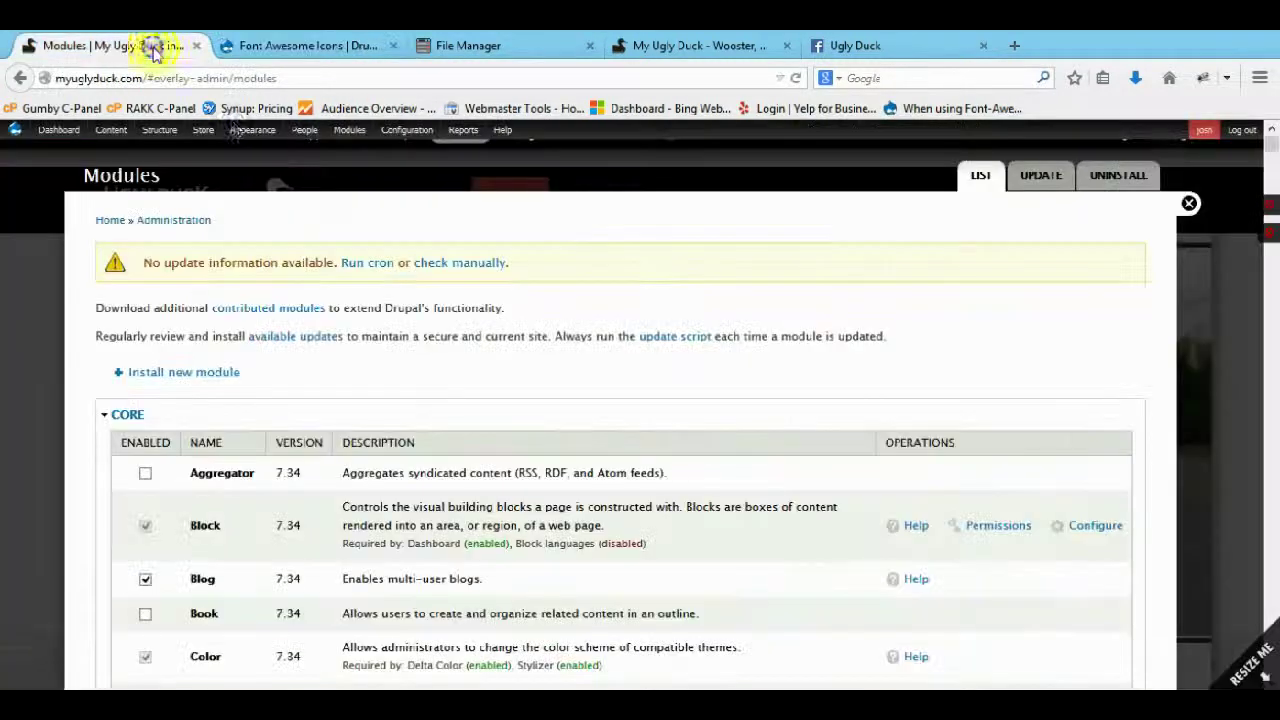
{"action": "left_click", "coordinate": [218, 373]}
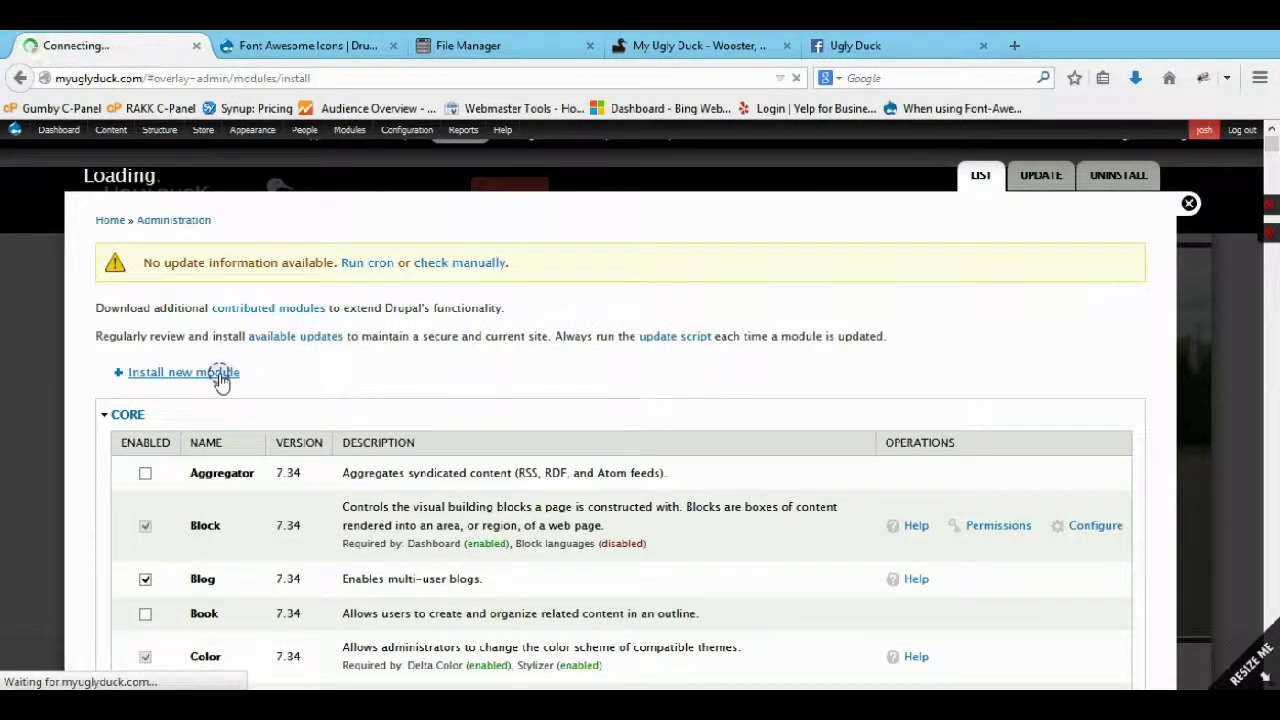
{"action": "right_click", "coordinate": [231, 315]}
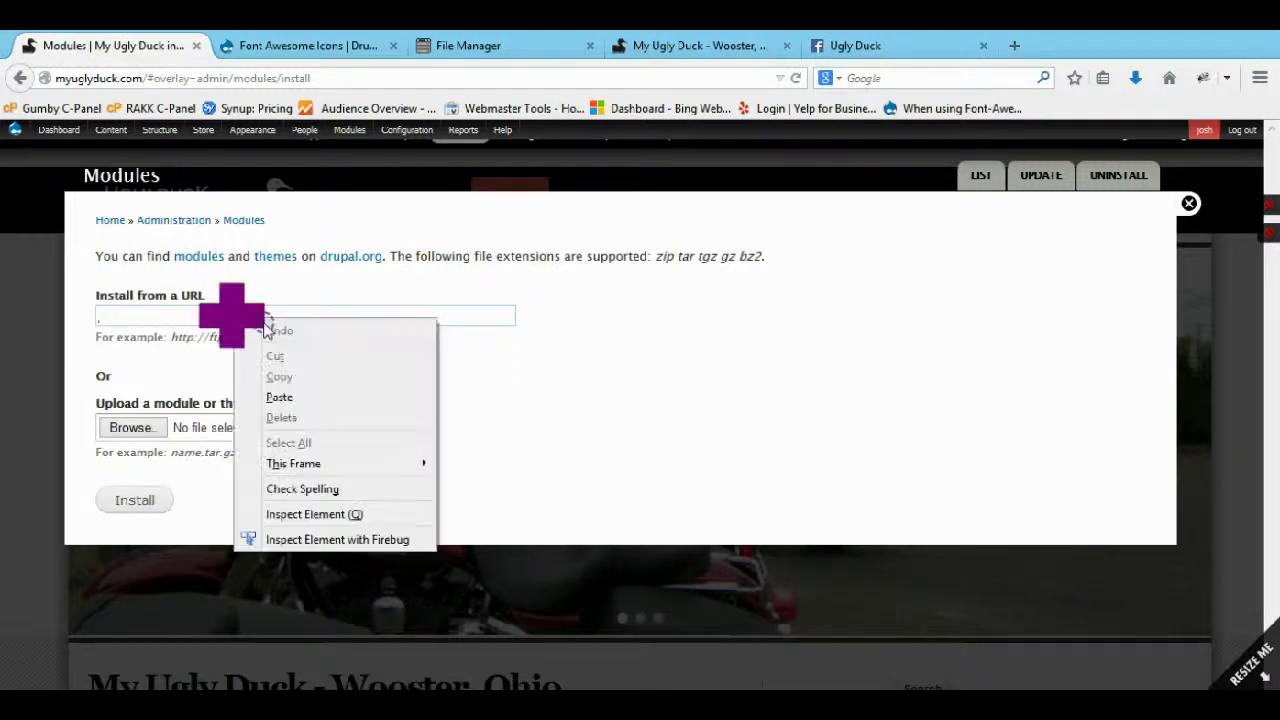
{"action": "left_click", "coordinate": [272, 397]}
{"action": "left_click", "coordinate": [140, 500]}
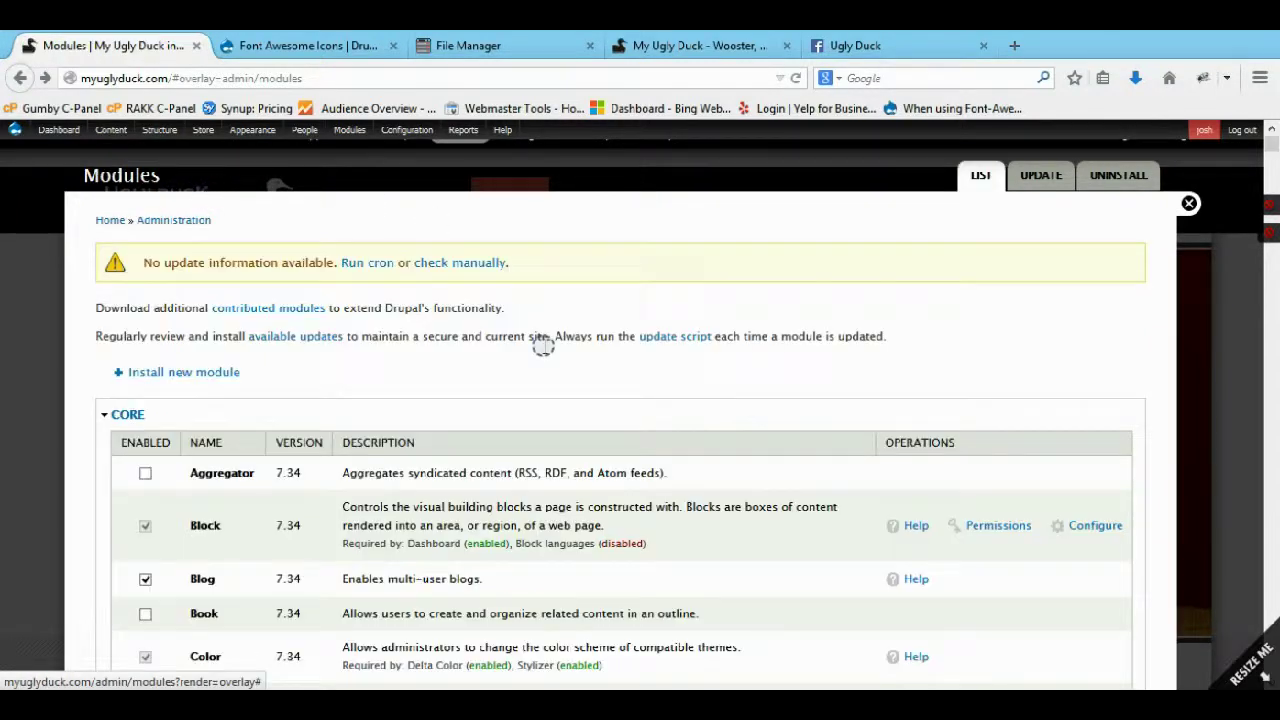
- Search the module list for "awesom" to check that the Font Awesome module is enabled
{"action": "left_click_drag", "start_coordinate": [542, 350], "coordinate": [538, 393]}
{"action": "key", "text": "ctrl+f"}
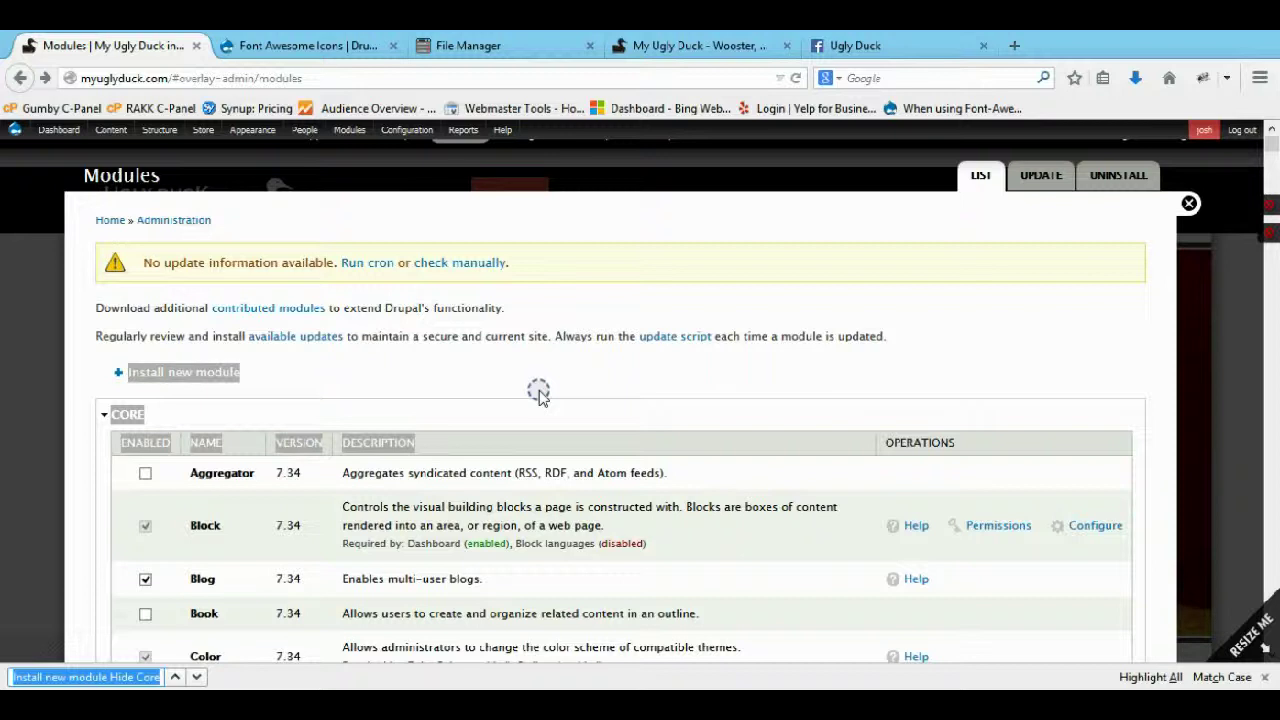
{"action": "type", "text": "awes"}
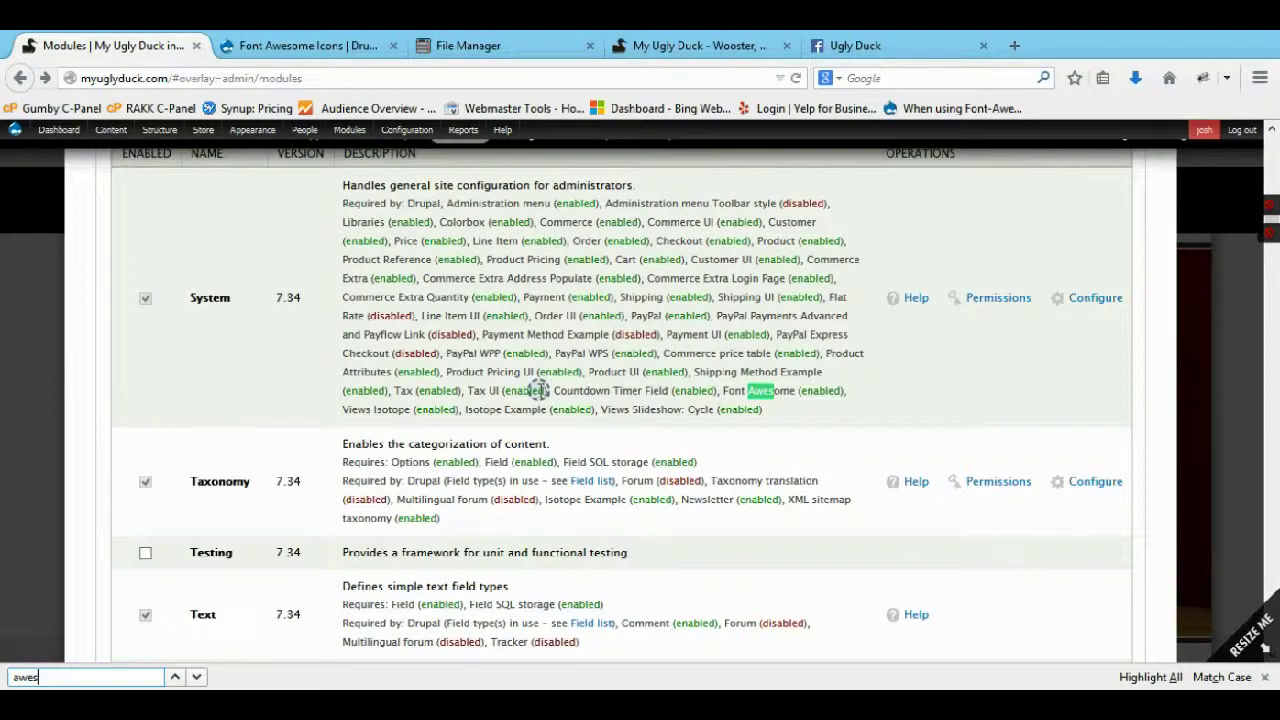
{"action": "type", "text": "om"}
{"action": "key", "text": "Return"}
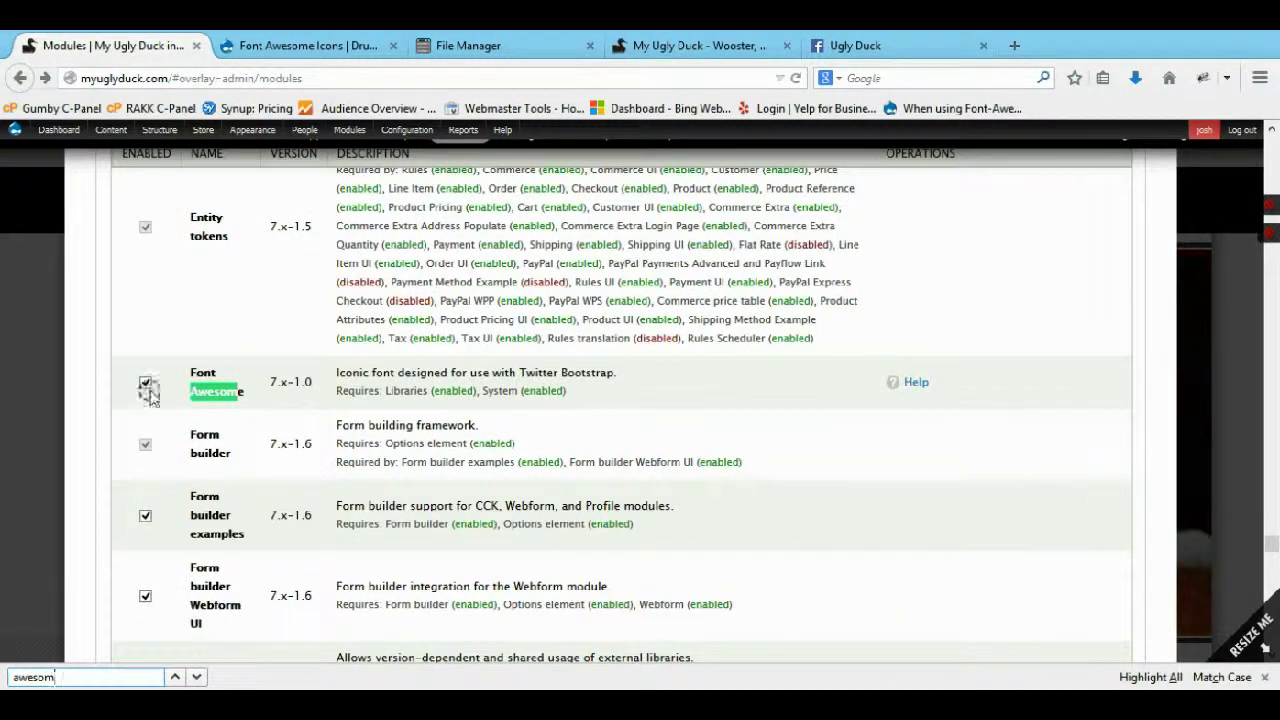
- Read the dependencies listed on the Font Awesome Icons project page
{"action": "left_click", "coordinate": [318, 45]}
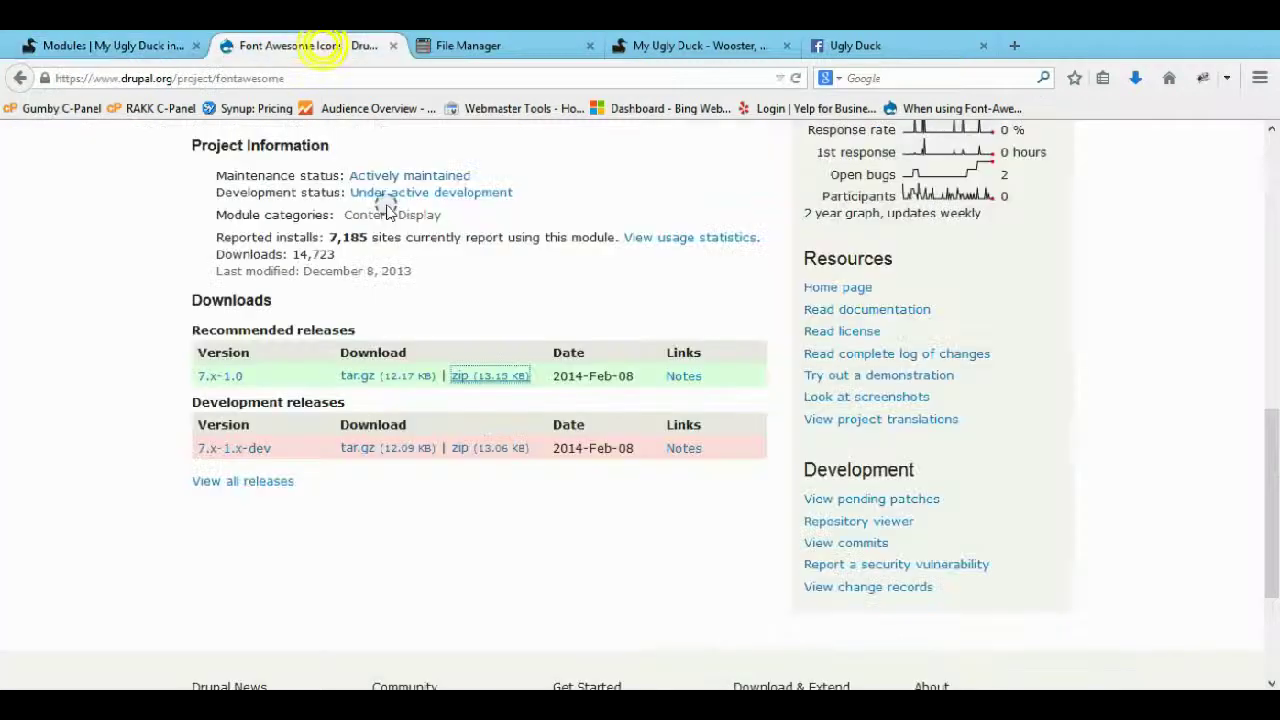
{"action": "scroll", "coordinate": [413, 320], "scroll_direction": "up", "scroll_amount": 2}
{"action": "scroll", "coordinate": [413, 320], "scroll_direction": "up", "scroll_amount": 5}
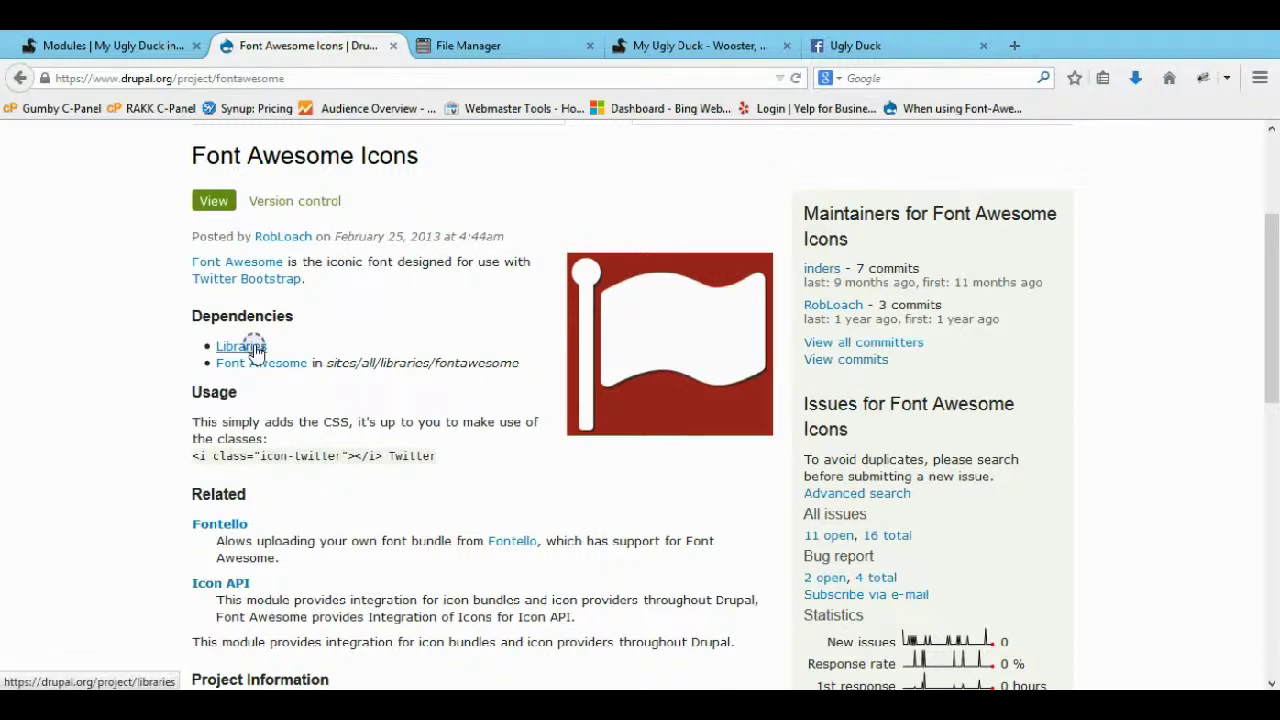
- Search the My Ugly Duck module list for "libraries" to check that the Libraries module is enabled
{"action": "left_click", "coordinate": [176, 47]}
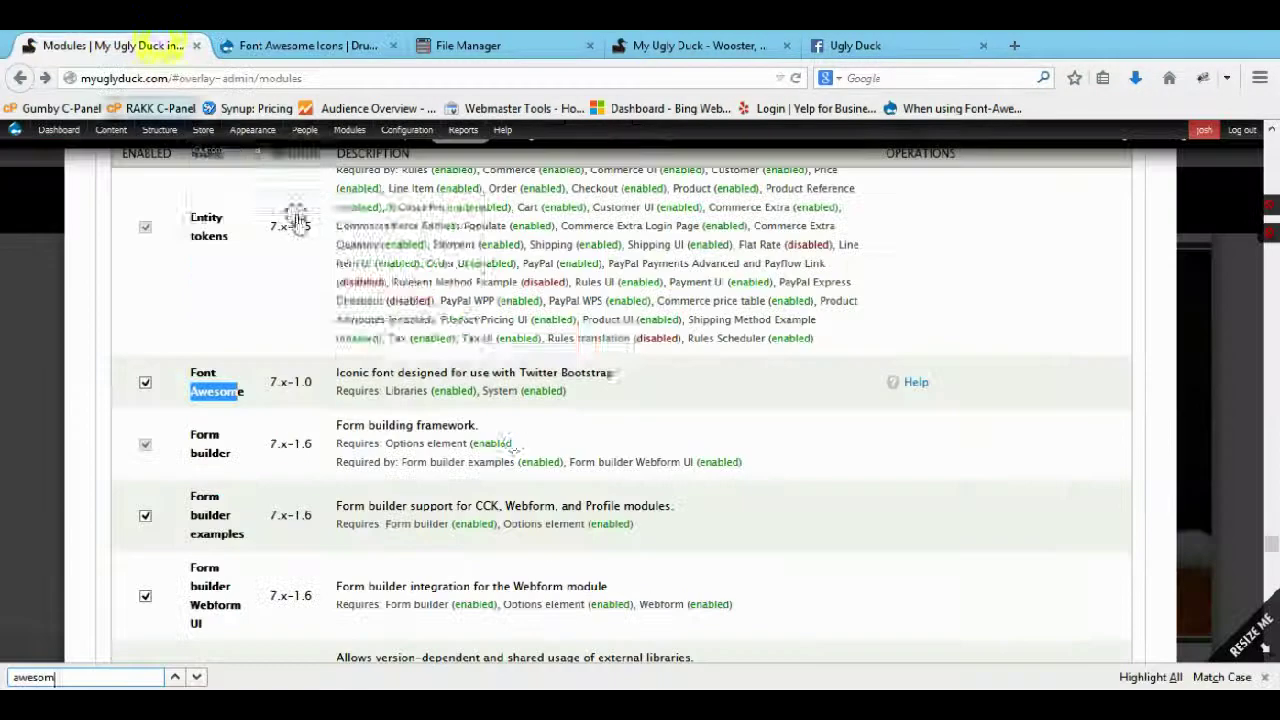
{"action": "key", "text": "ctrl+f"}
{"action": "type", "text": "l"}
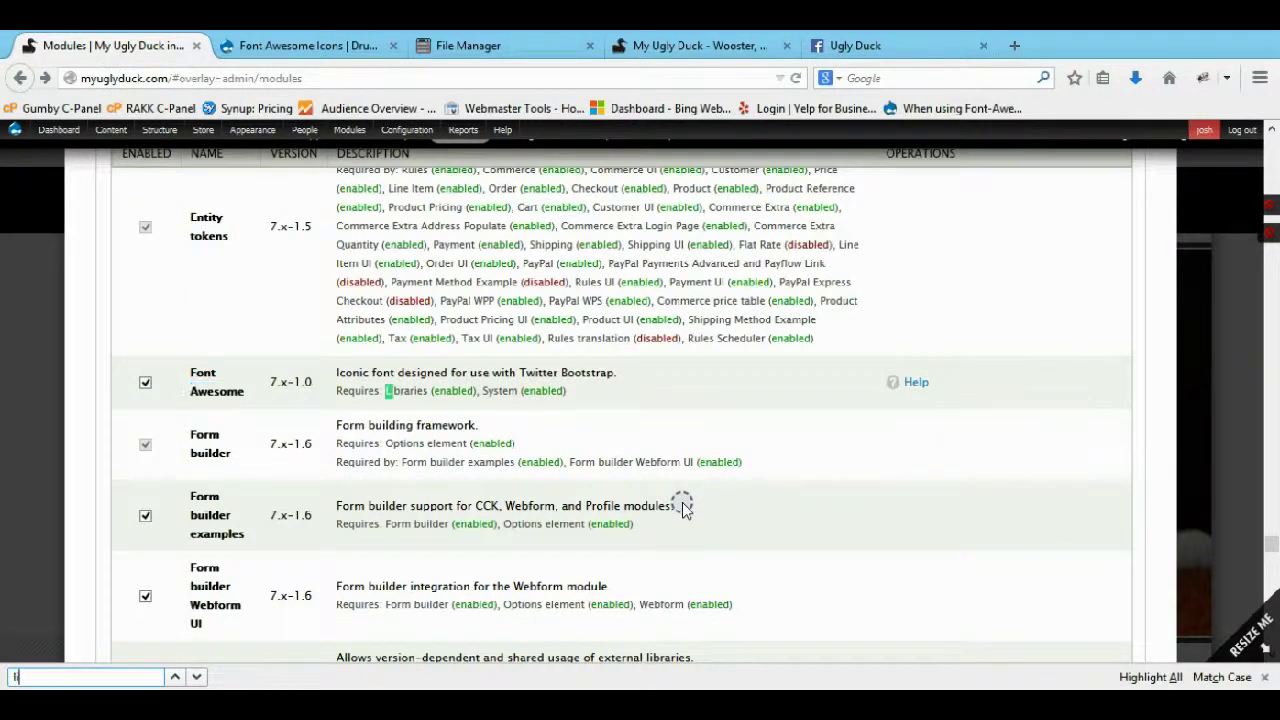
{"action": "type", "text": "ibrarires"}
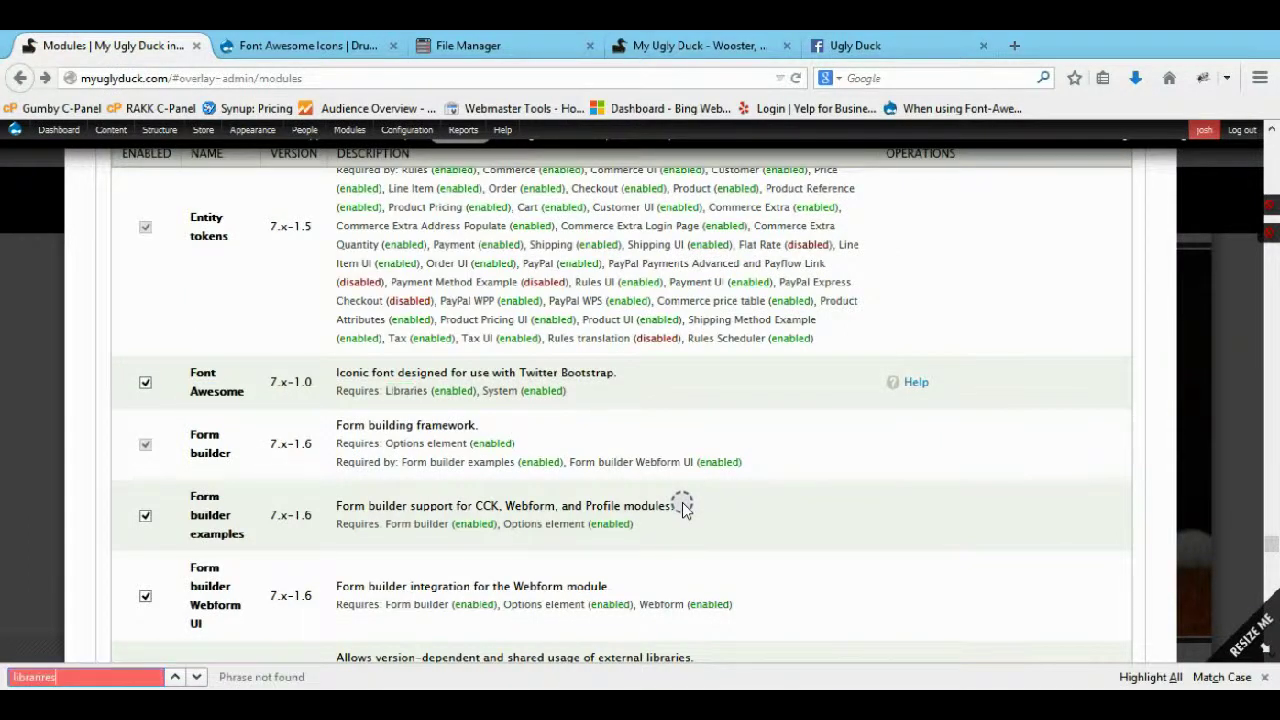
{"action": "key", "text": "BackSpace"}
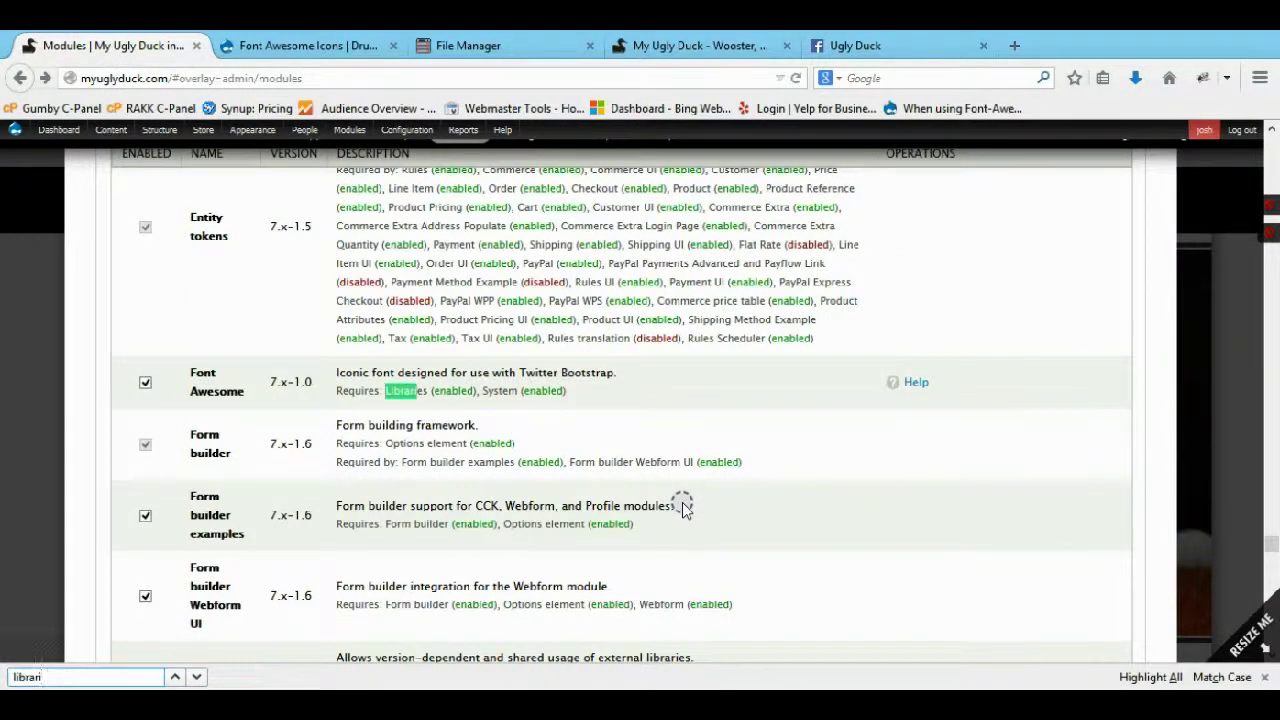
{"action": "type", "text": "es"}
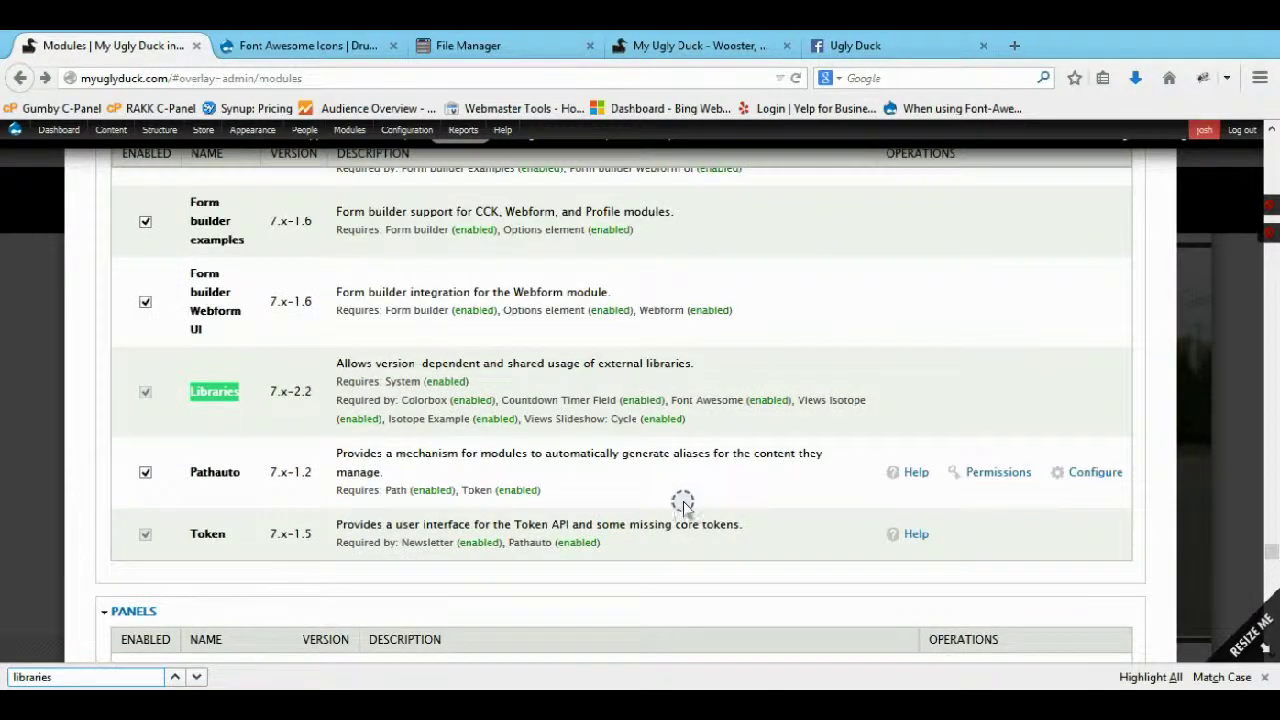
- Open the Font Awesome site from the project's dependencies and show its Icons page in a new browser tab
{"action": "left_click", "coordinate": [345, 45]}
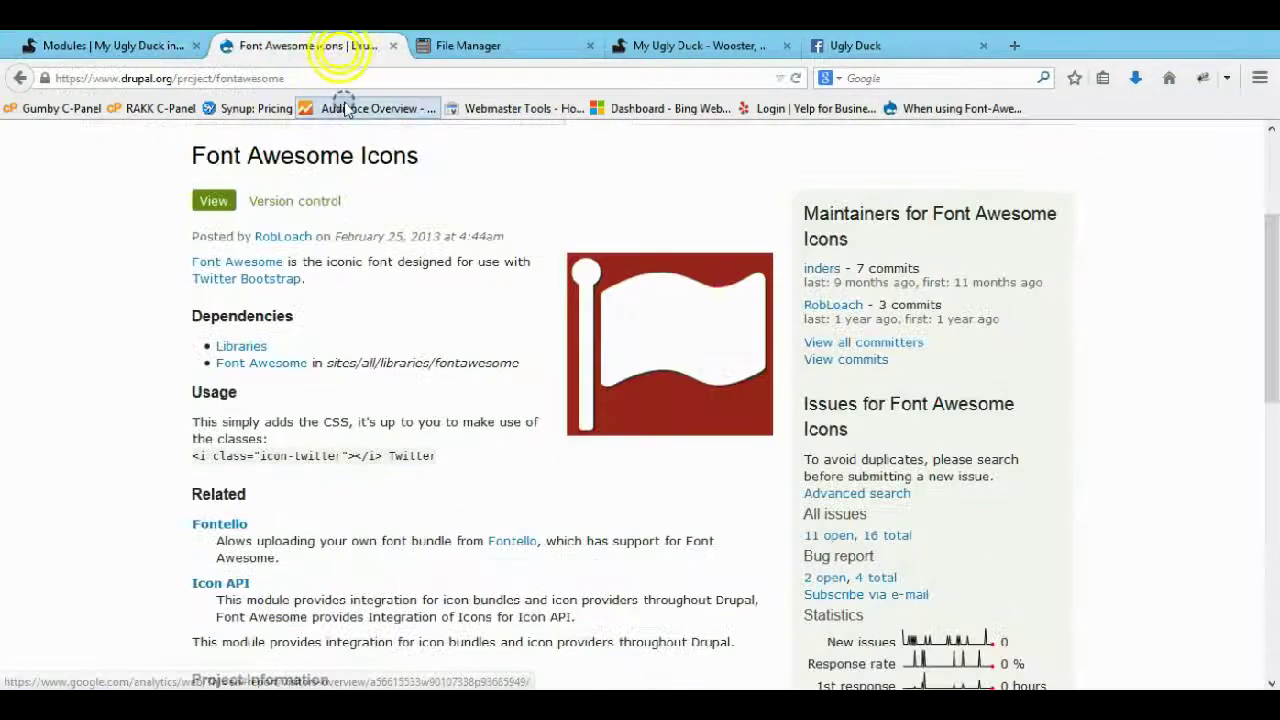
{"action": "left_click", "coordinate": [290, 366]}
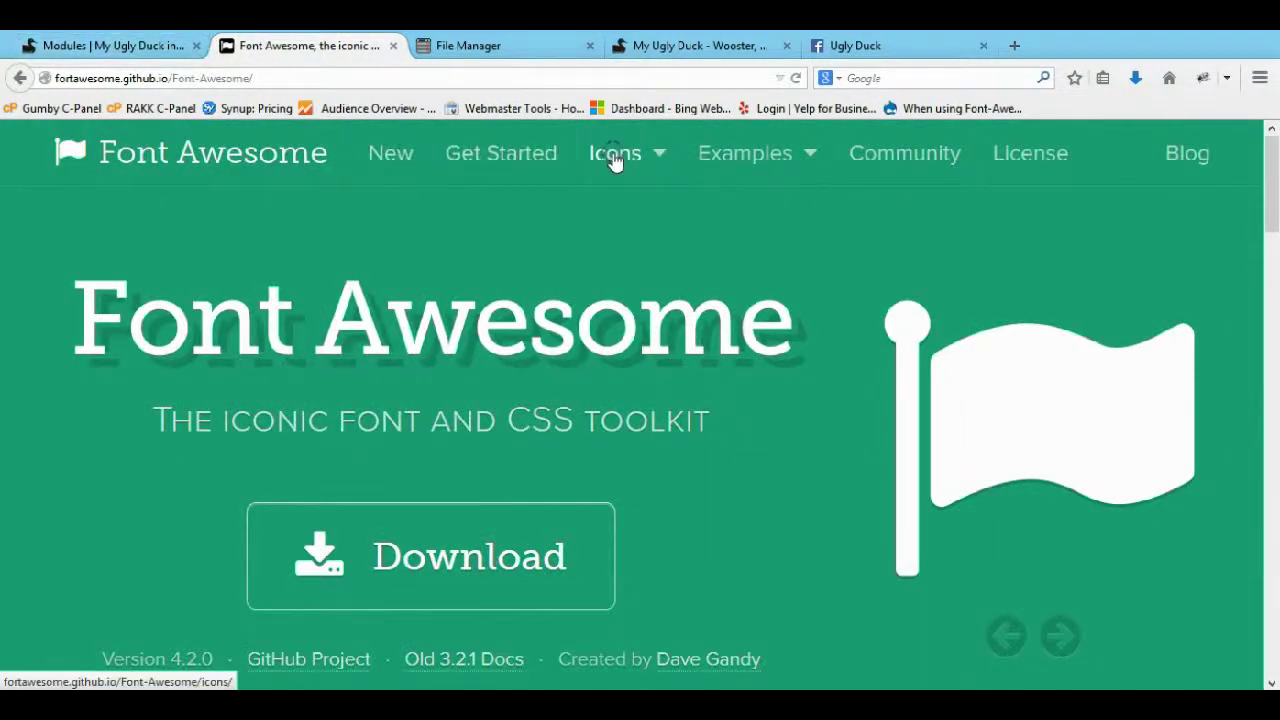
{"action": "right_click", "coordinate": [614, 157]}
{"action": "left_click", "coordinate": [702, 168]}
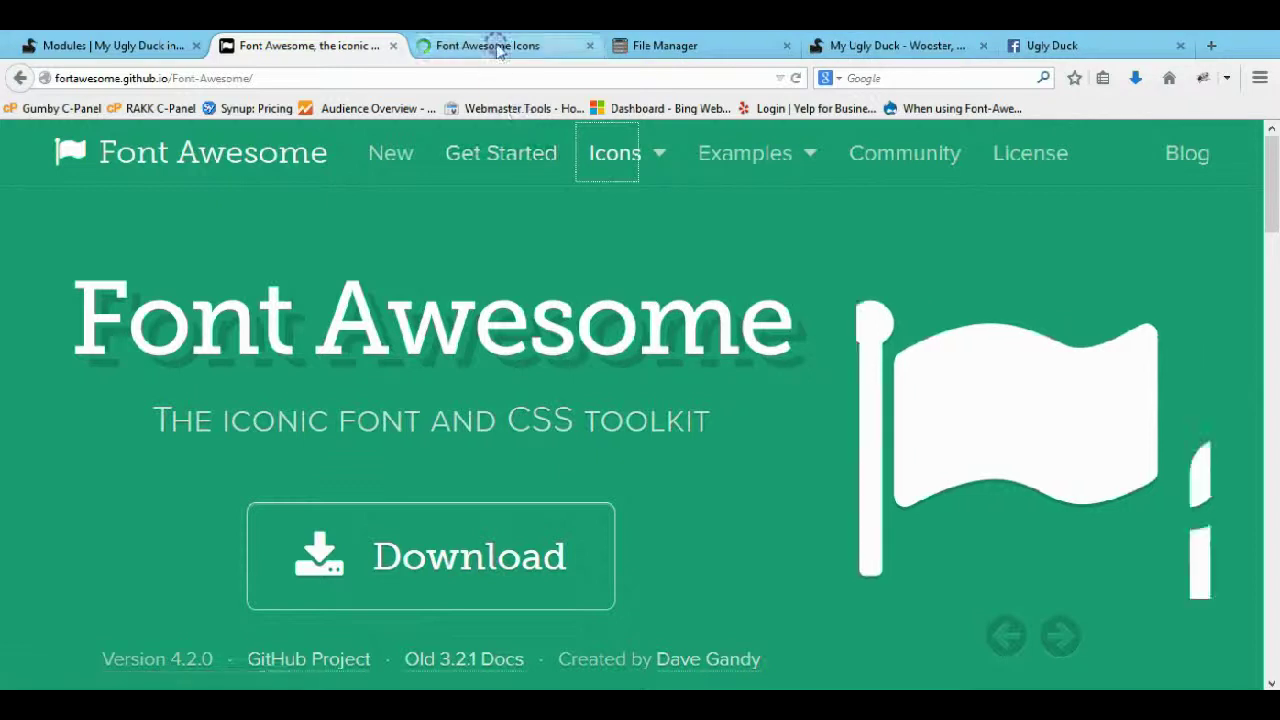
{"action": "left_click", "coordinate": [495, 48]}
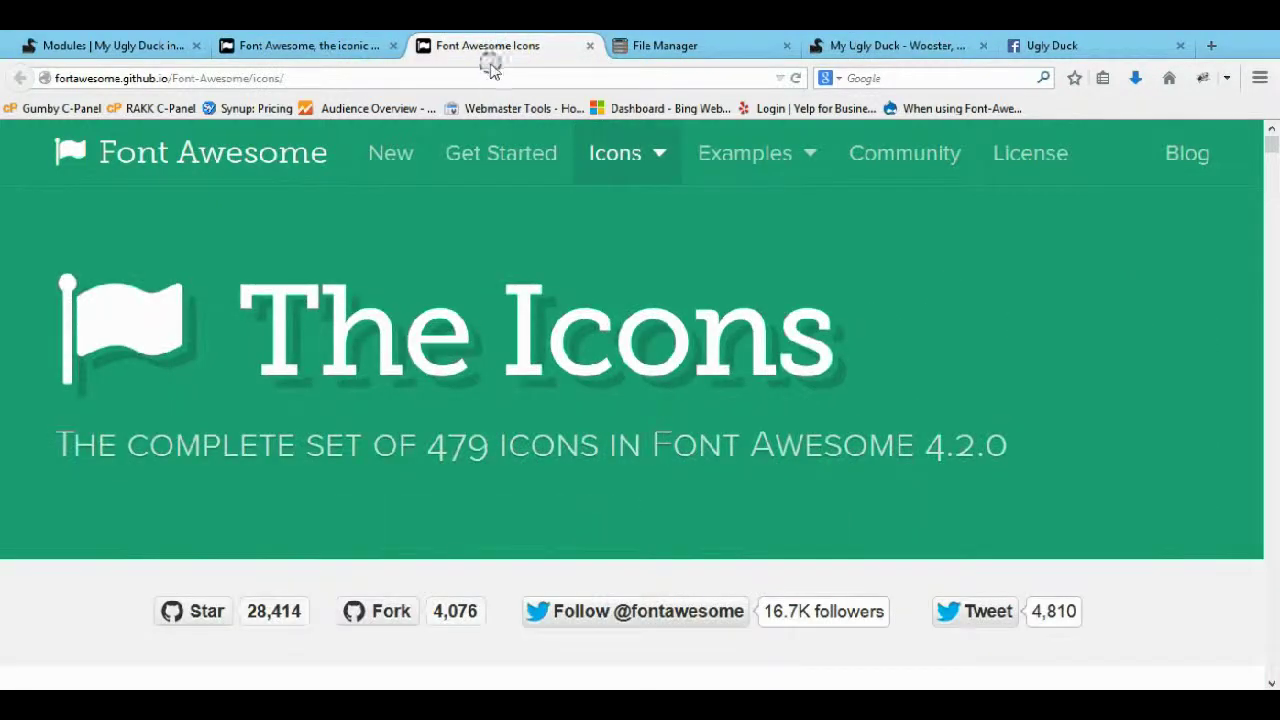
- Look through the new 4.2 icons and their fa- names on the Font Awesome Icons page
{"action": "scroll", "coordinate": [608, 296], "scroll_direction": "down", "scroll_amount": 10}
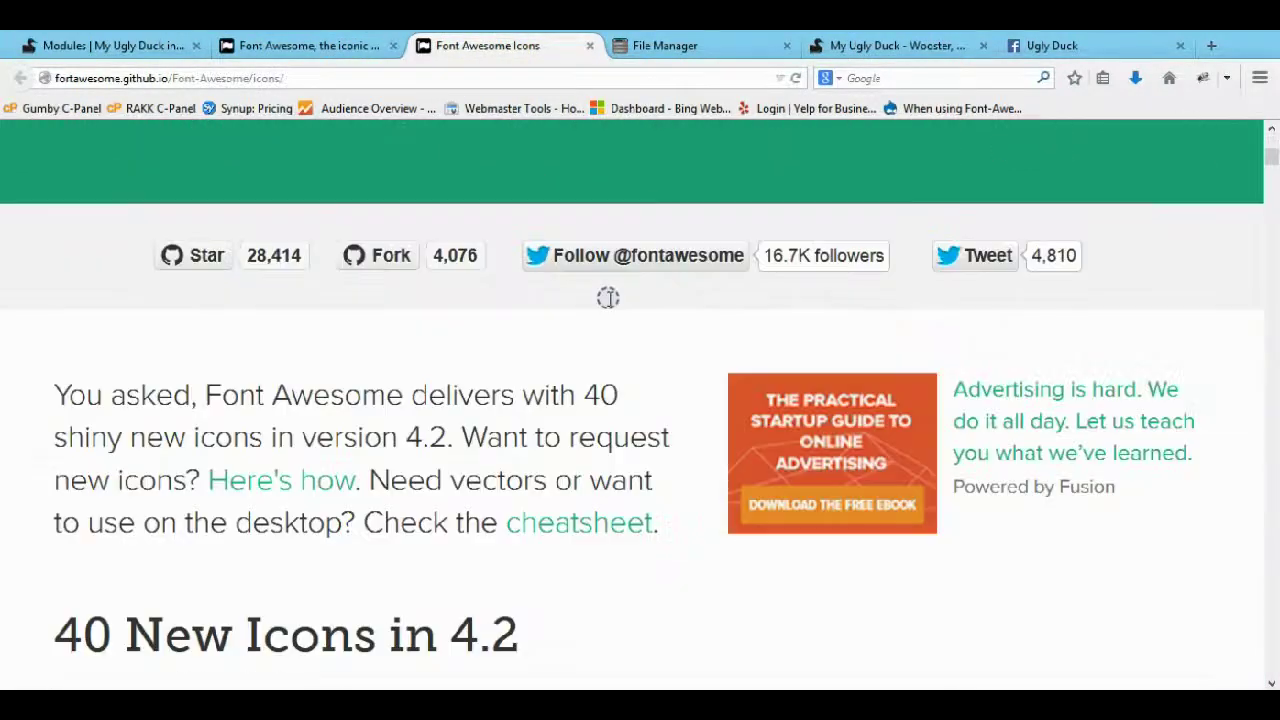
{"action": "scroll", "coordinate": [605, 315], "scroll_direction": "down", "scroll_amount": 1}
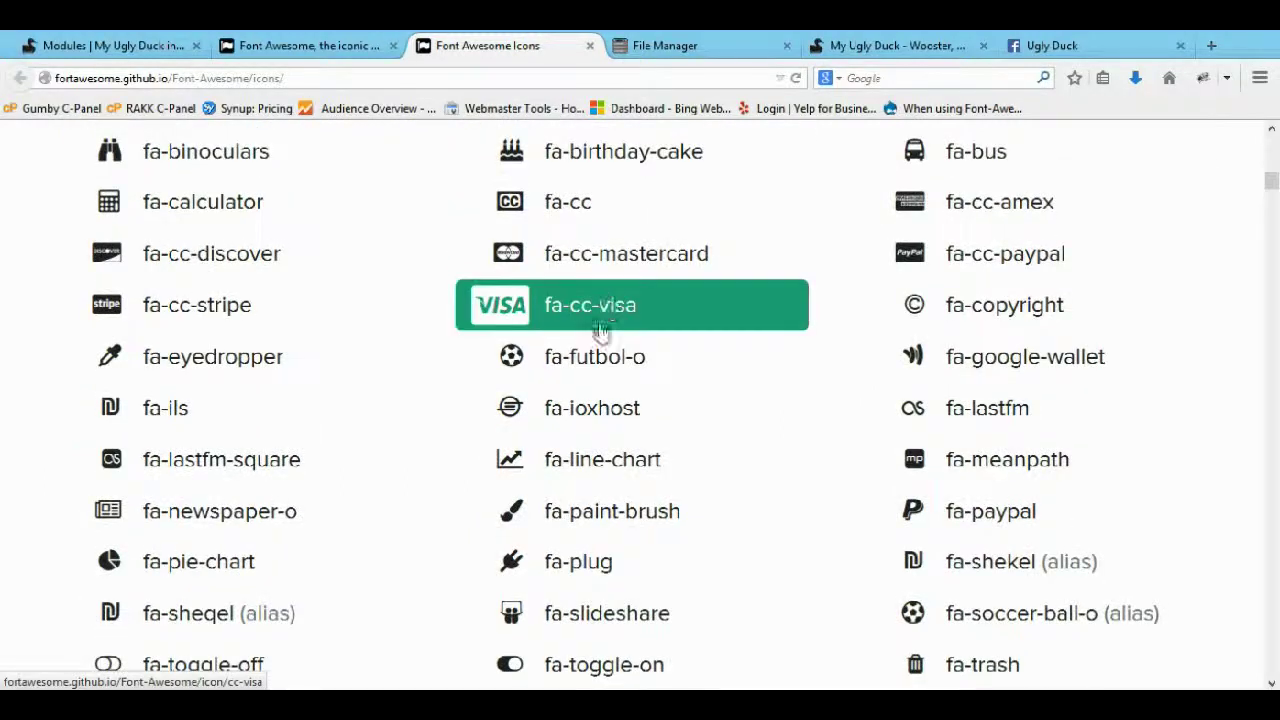
{"action": "scroll", "coordinate": [593, 335], "scroll_direction": "down", "scroll_amount": 3}
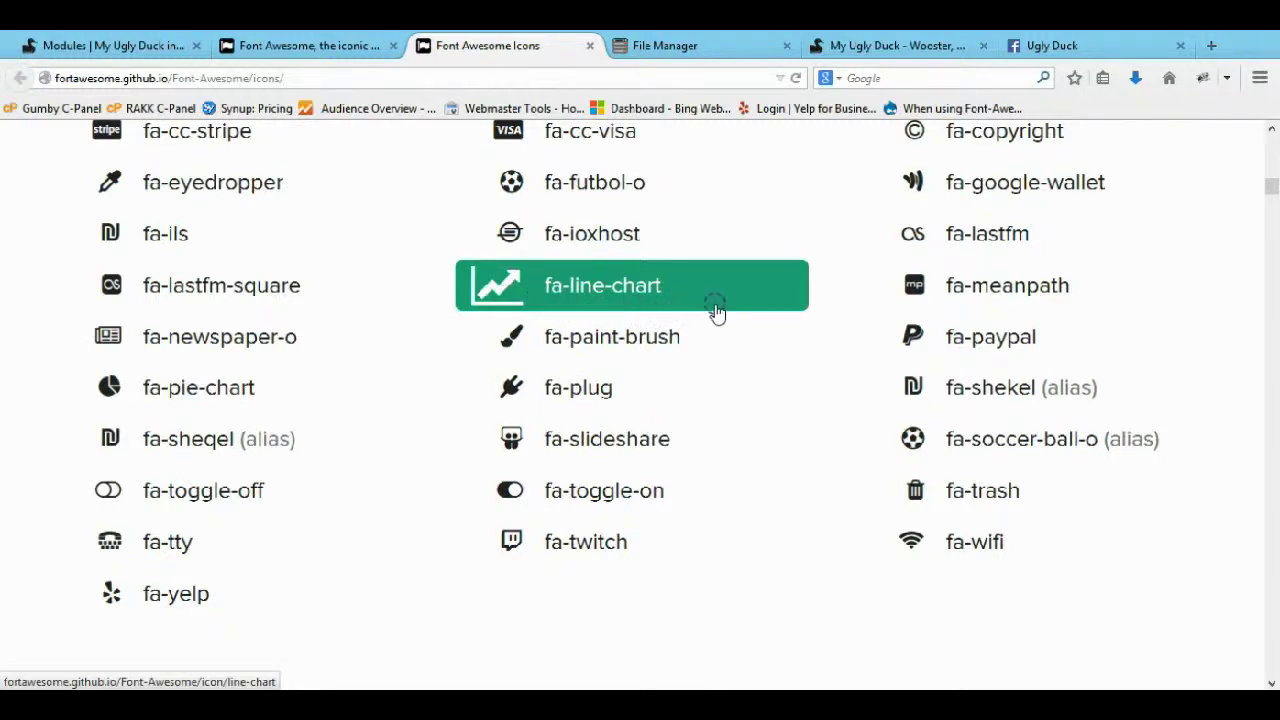
- Close the Font Awesome Icons page, then start the font-awesome-4.2.0.zip download on the Font Awesome home page and cancel it
{"action": "scroll", "coordinate": [714, 312], "scroll_direction": "down", "scroll_amount": 3}
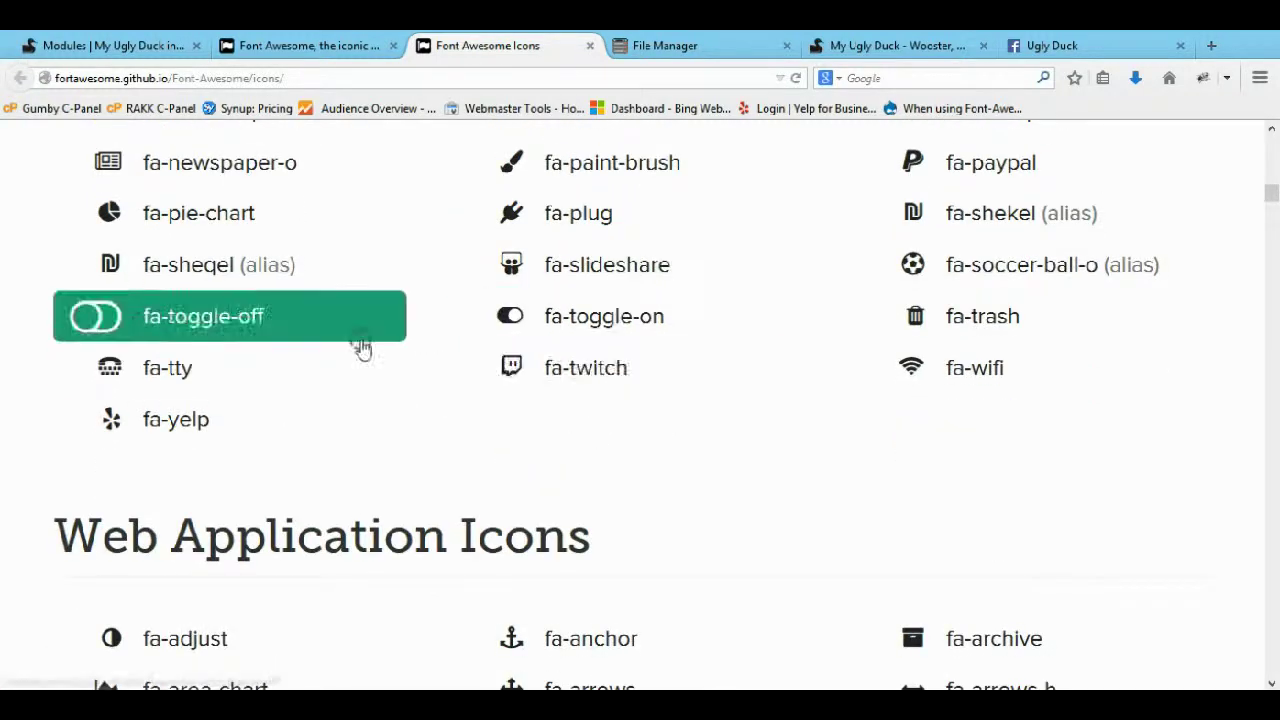
{"action": "scroll", "coordinate": [334, 360], "scroll_direction": "up", "scroll_amount": 12}
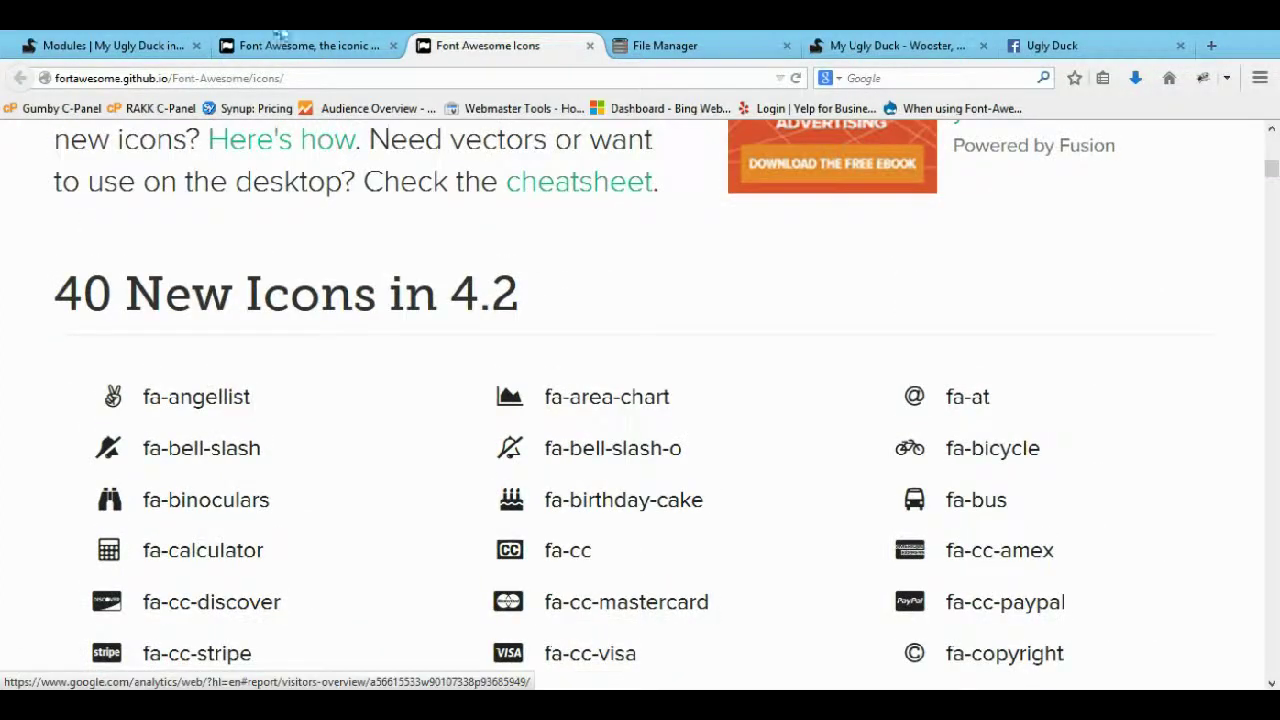
{"action": "left_click", "coordinate": [384, 45]}
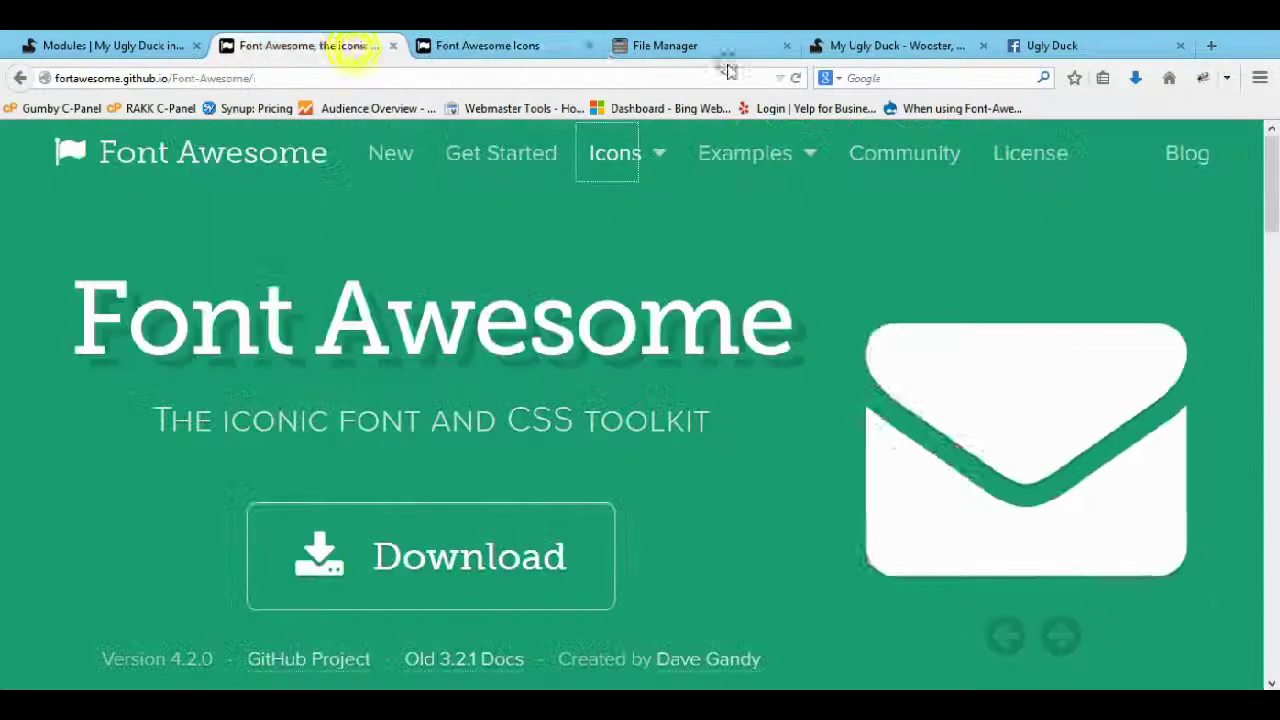
{"action": "left_click", "coordinate": [590, 45]}
{"action": "left_click", "coordinate": [525, 585]}
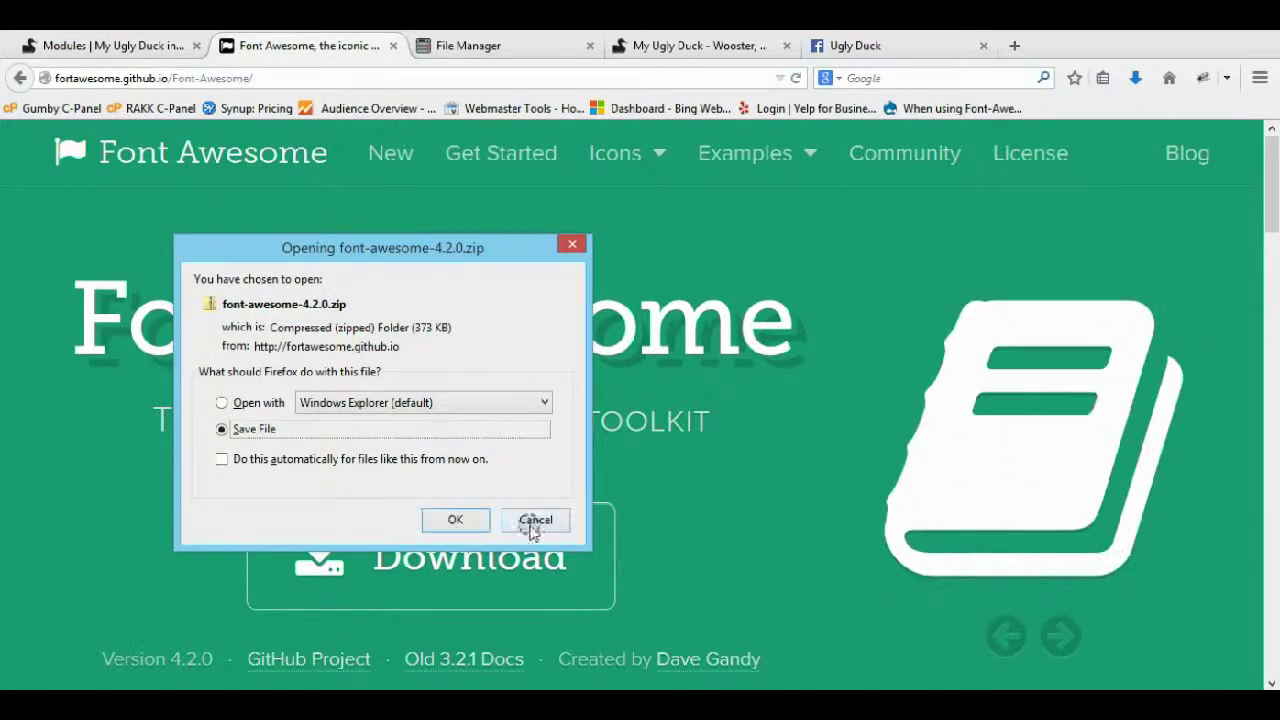
{"action": "left_click", "coordinate": [535, 521]}
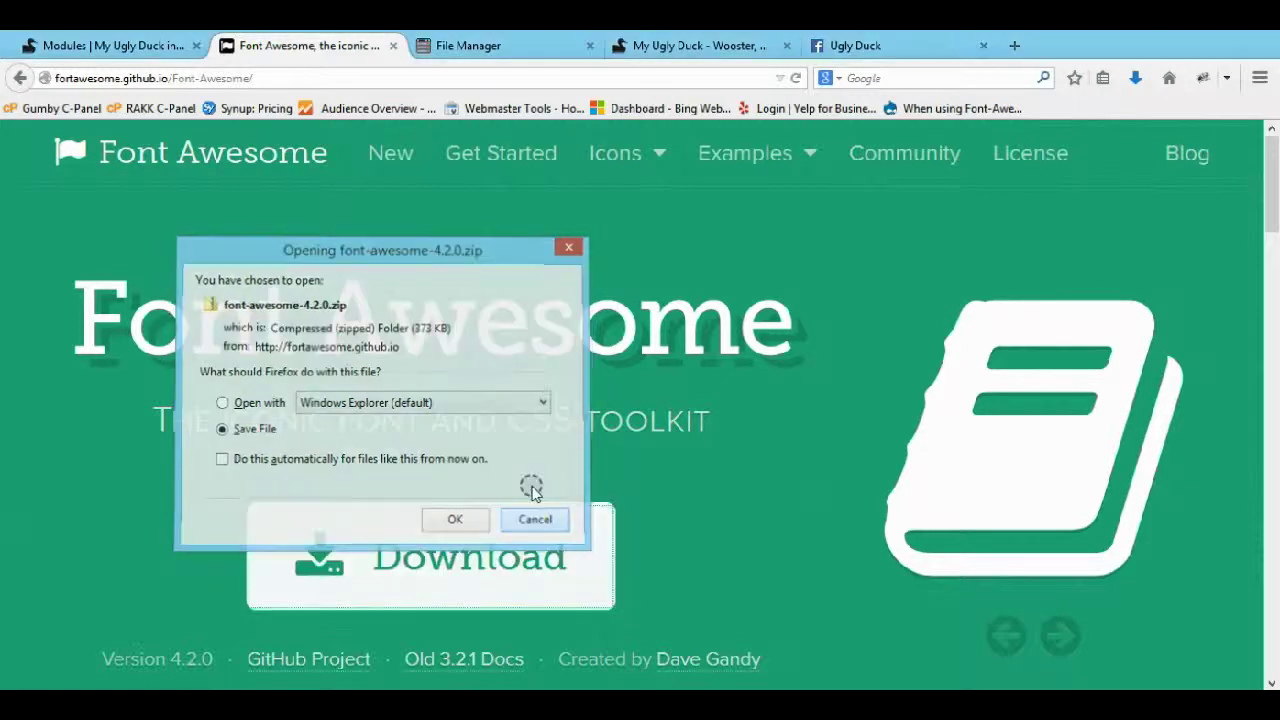
- Switch to the hosting File Manager and open the folder sites/all/libraries/fontawesome
{"action": "left_click", "coordinate": [512, 47]}
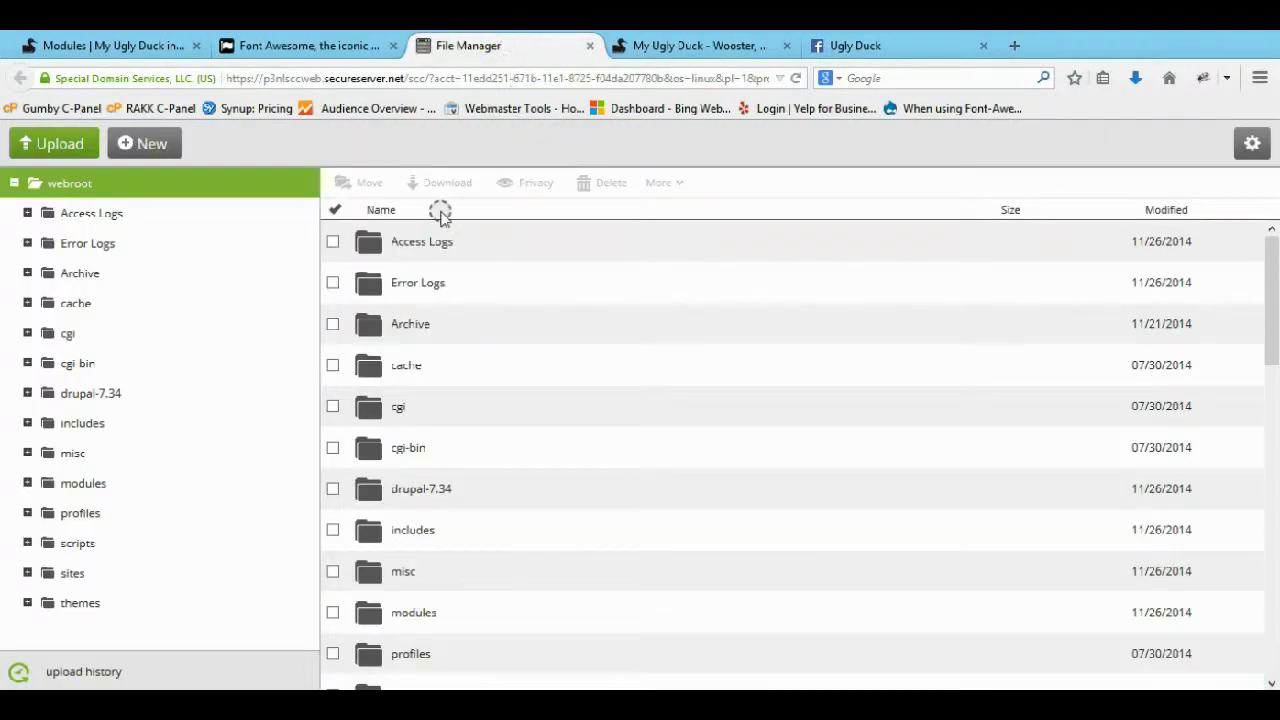
{"action": "scroll", "coordinate": [417, 374], "scroll_direction": "down", "scroll_amount": 2}
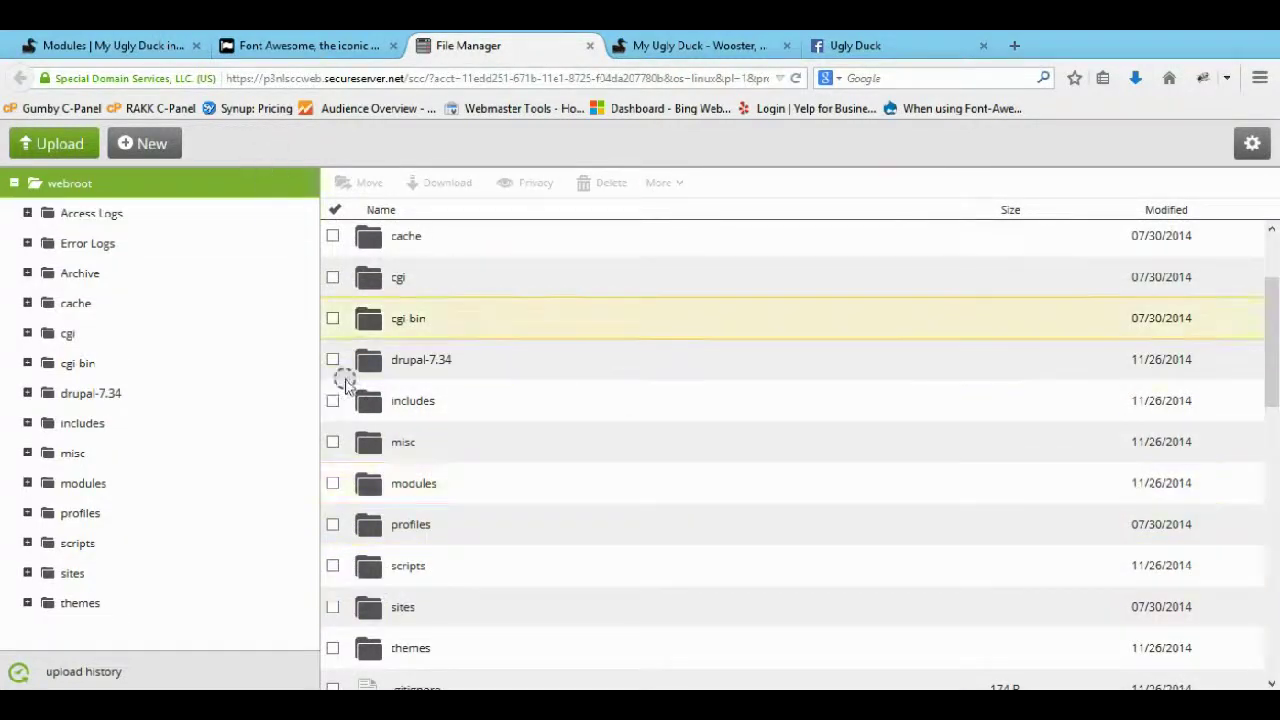
{"action": "left_click", "coordinate": [410, 612]}
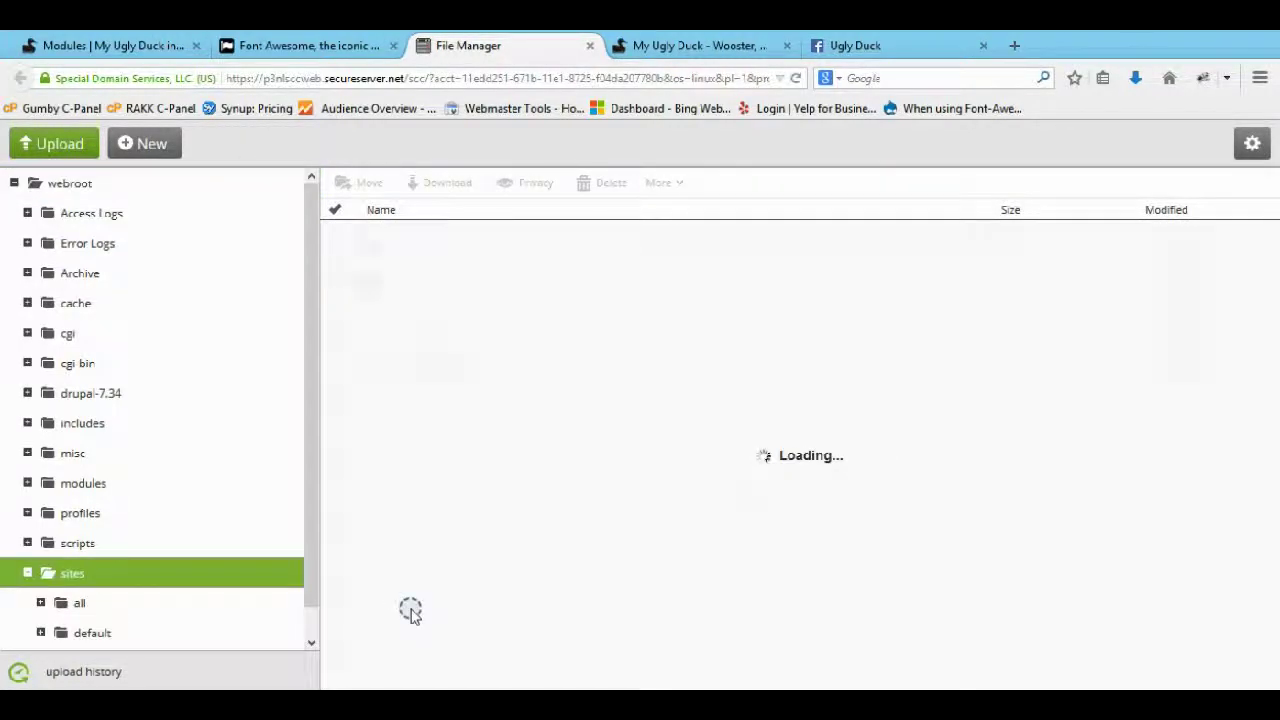
{"action": "left_click", "coordinate": [407, 246]}
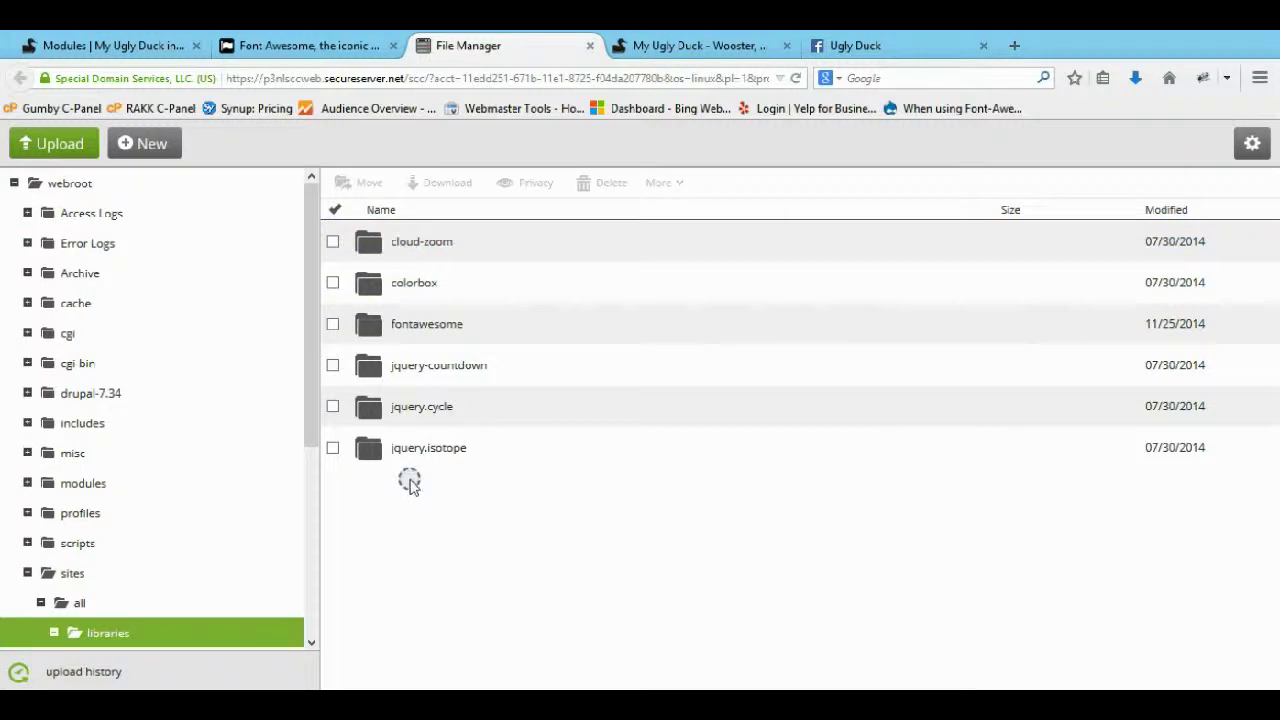
{"action": "left_click", "coordinate": [412, 328]}
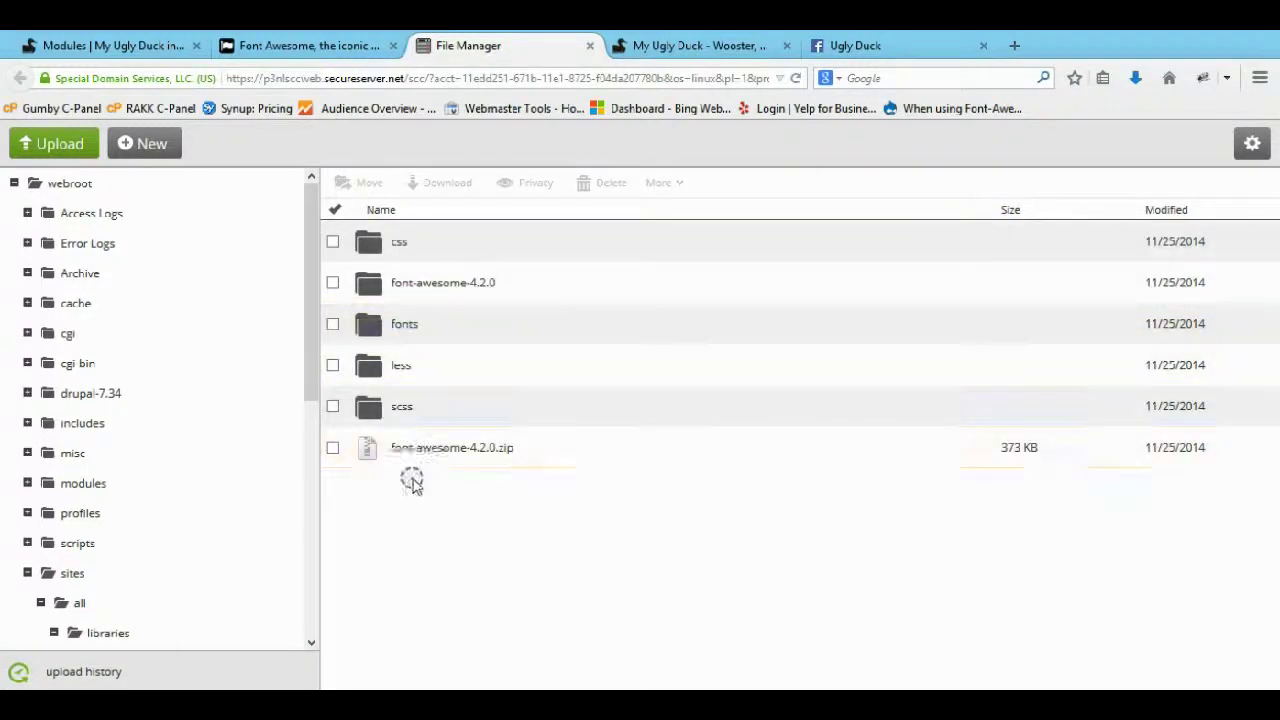
- Select font-awesome-4.2.0.zip and look at the actions offered for it, such as Extract, without running any
{"action": "left_click_drag", "start_coordinate": [540, 458], "coordinate": [417, 471]}
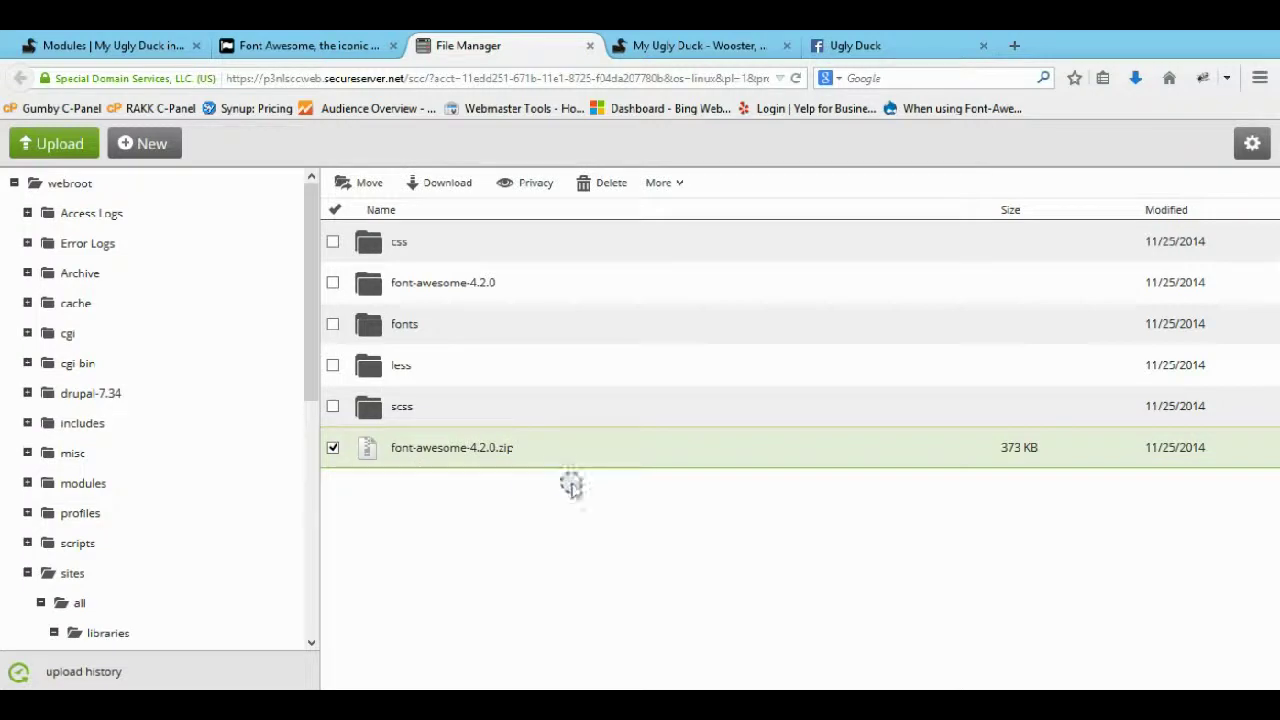
{"action": "right_click", "coordinate": [432, 457]}
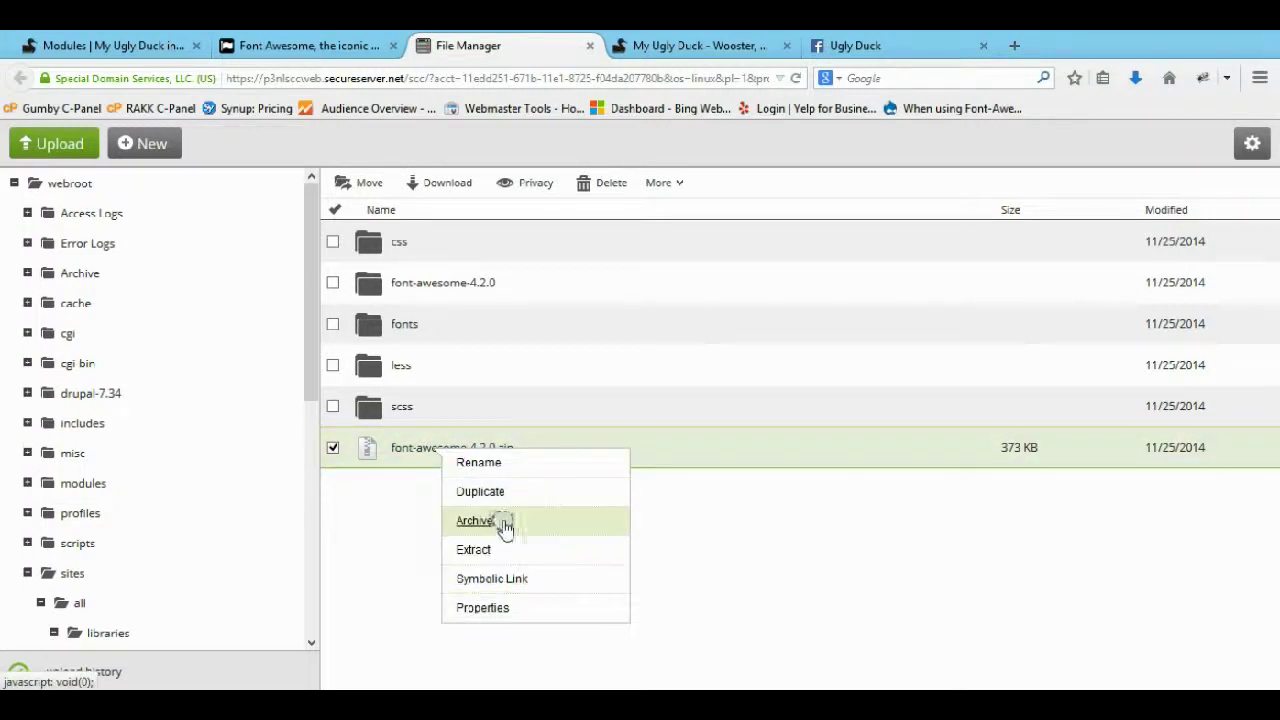
{"action": "left_click", "coordinate": [357, 517]}
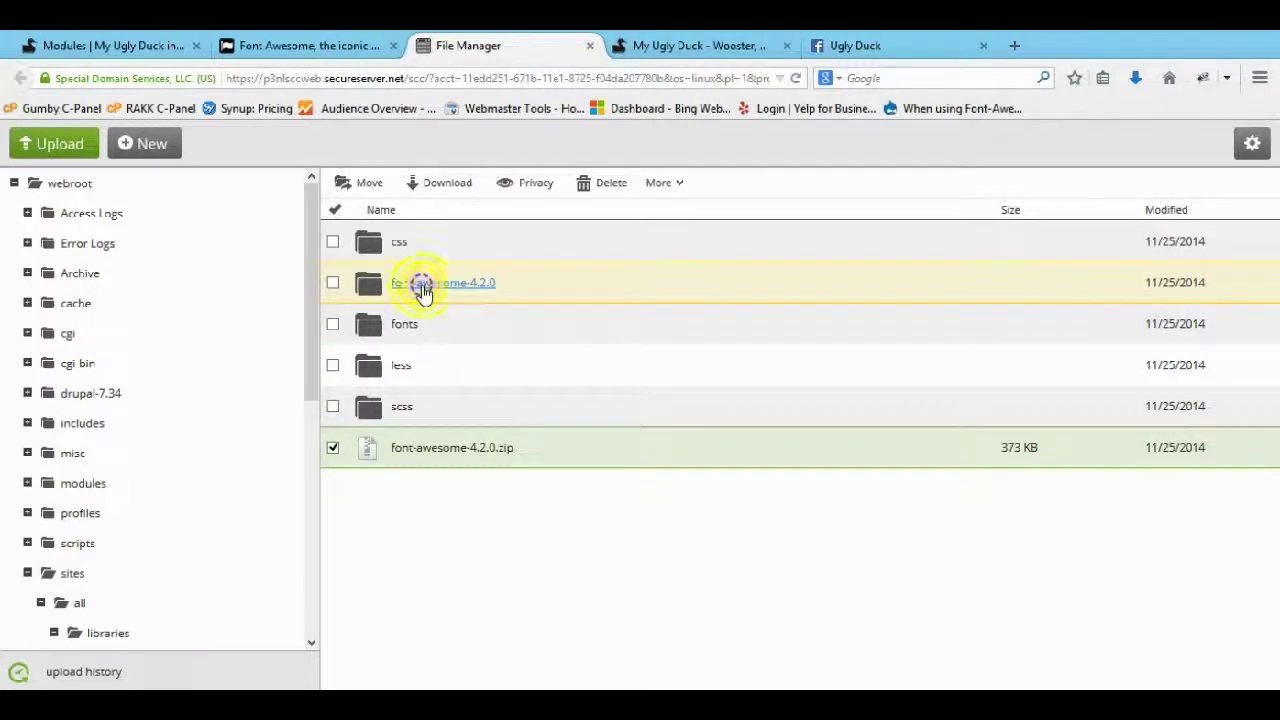
- Check the contents of the font-awesome-4.2.0 subfolder and return to its parent fontawesome folder
{"action": "left_click", "coordinate": [422, 287]}
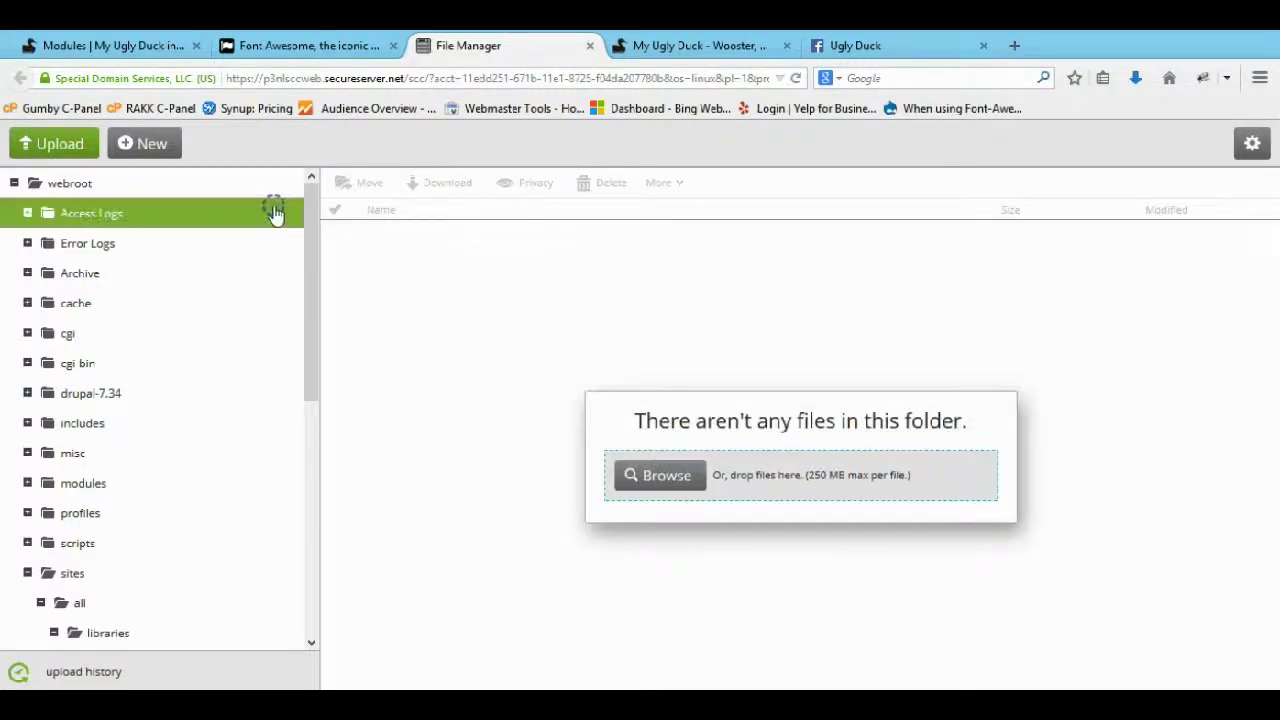
{"action": "scroll", "coordinate": [143, 520], "scroll_direction": "down", "scroll_amount": 5}
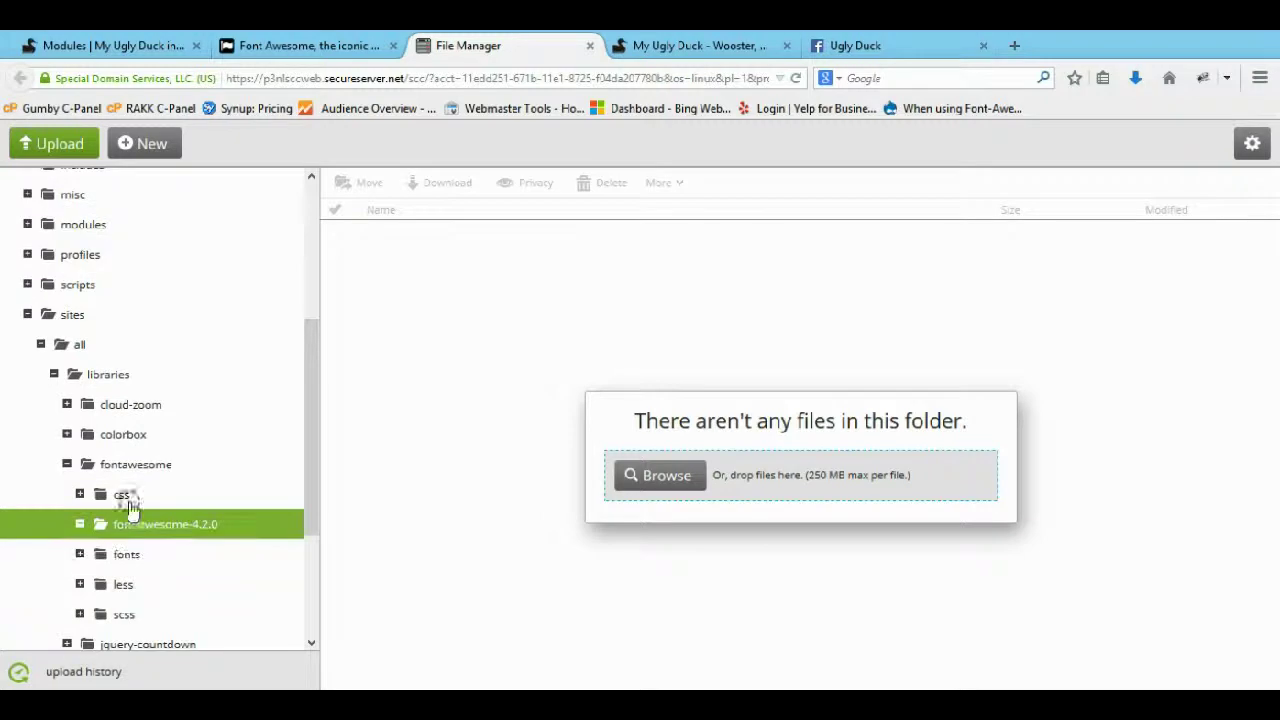
{"action": "left_click", "coordinate": [125, 466]}
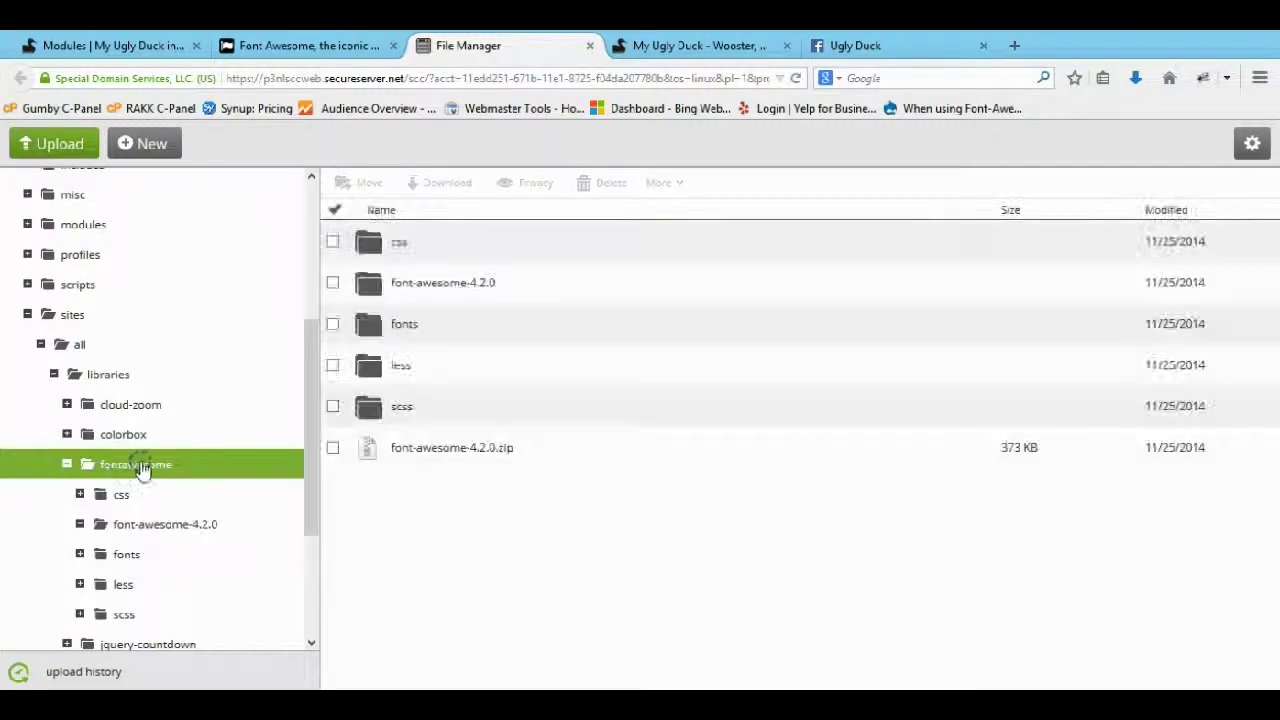
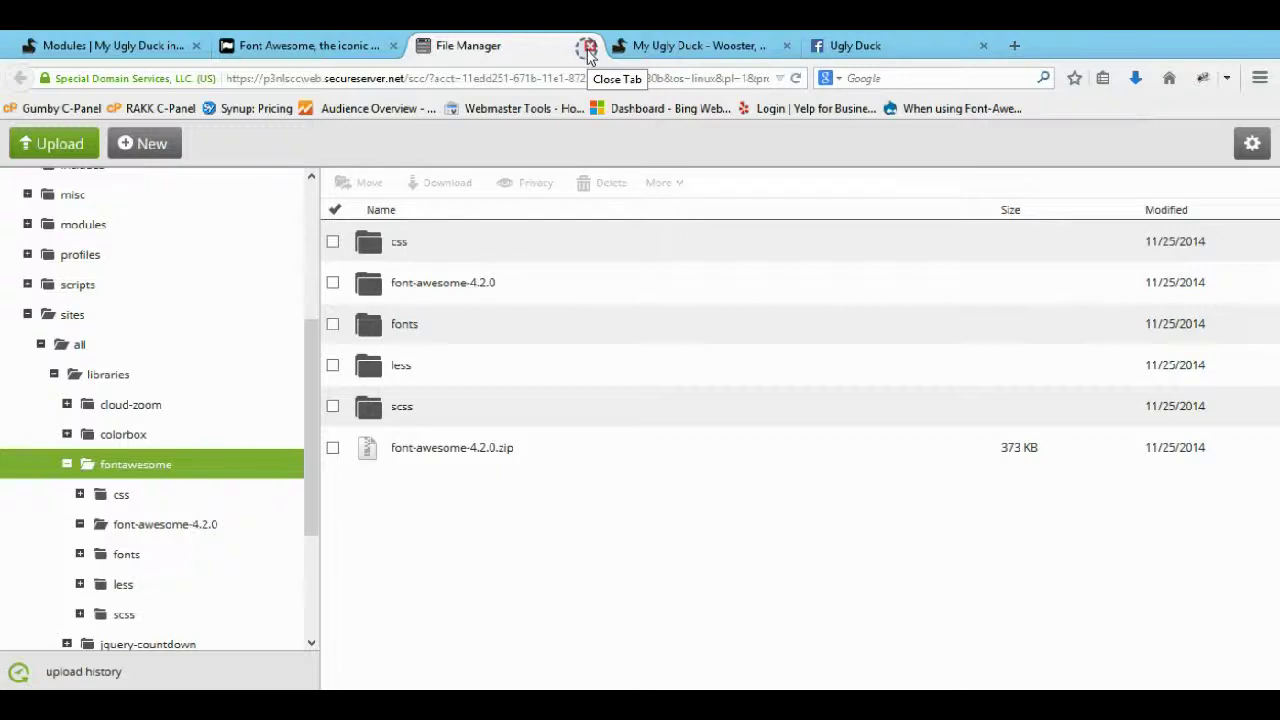
- Return to the drupal.org Font Awesome Icons project page and copy the usage snippet <i class="icon-twitter"></i>
{"action": "left_click", "coordinate": [295, 45]}
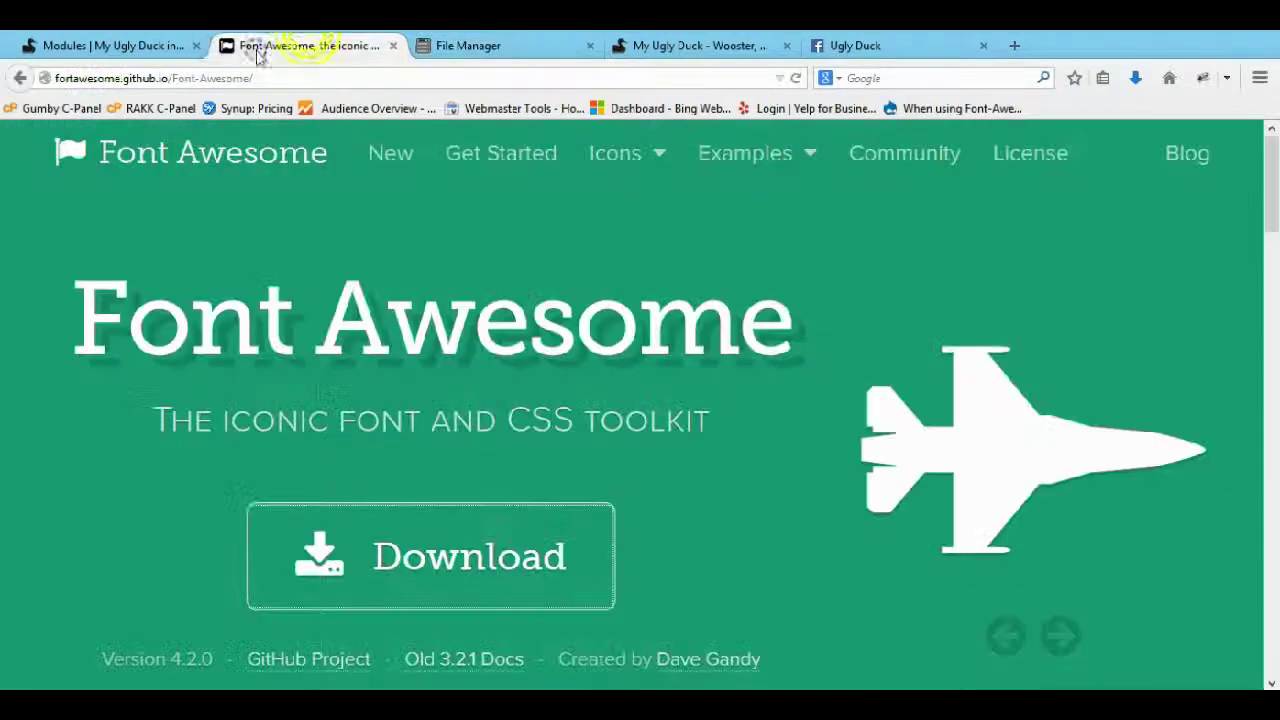
{"action": "left_click", "coordinate": [20, 80]}
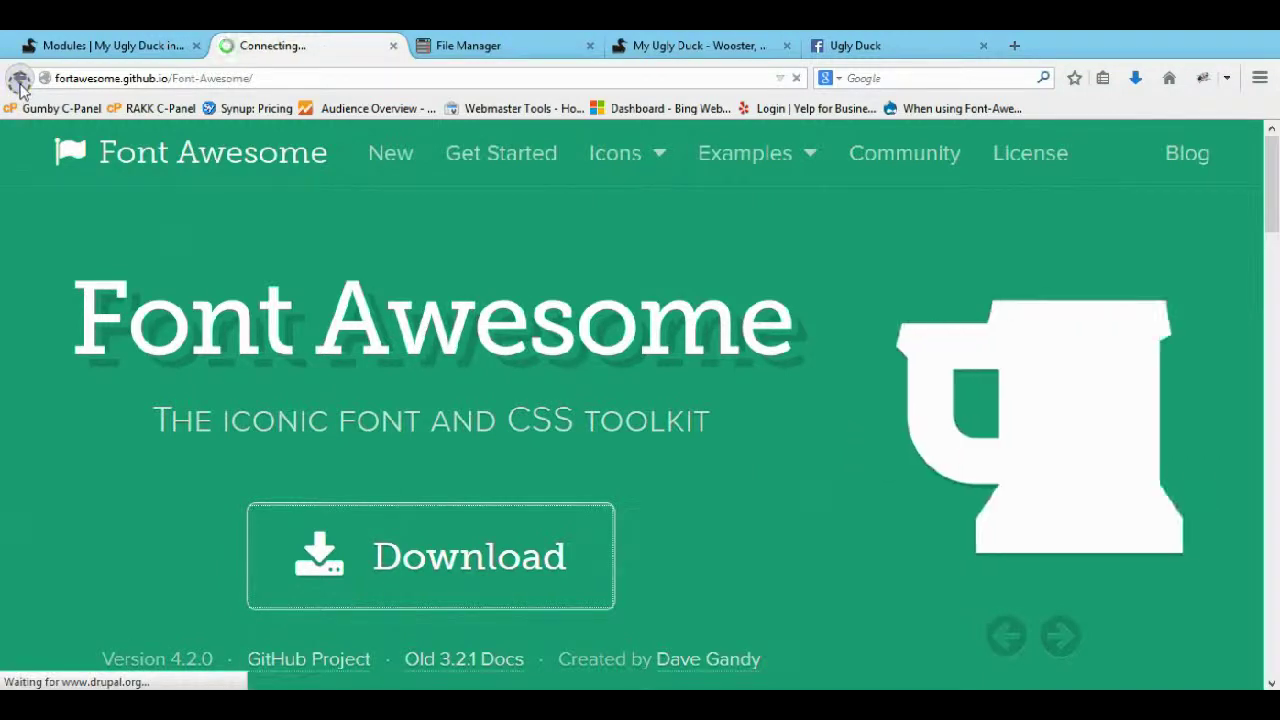
{"action": "scroll", "coordinate": [366, 320], "scroll_direction": "down", "scroll_amount": 3}
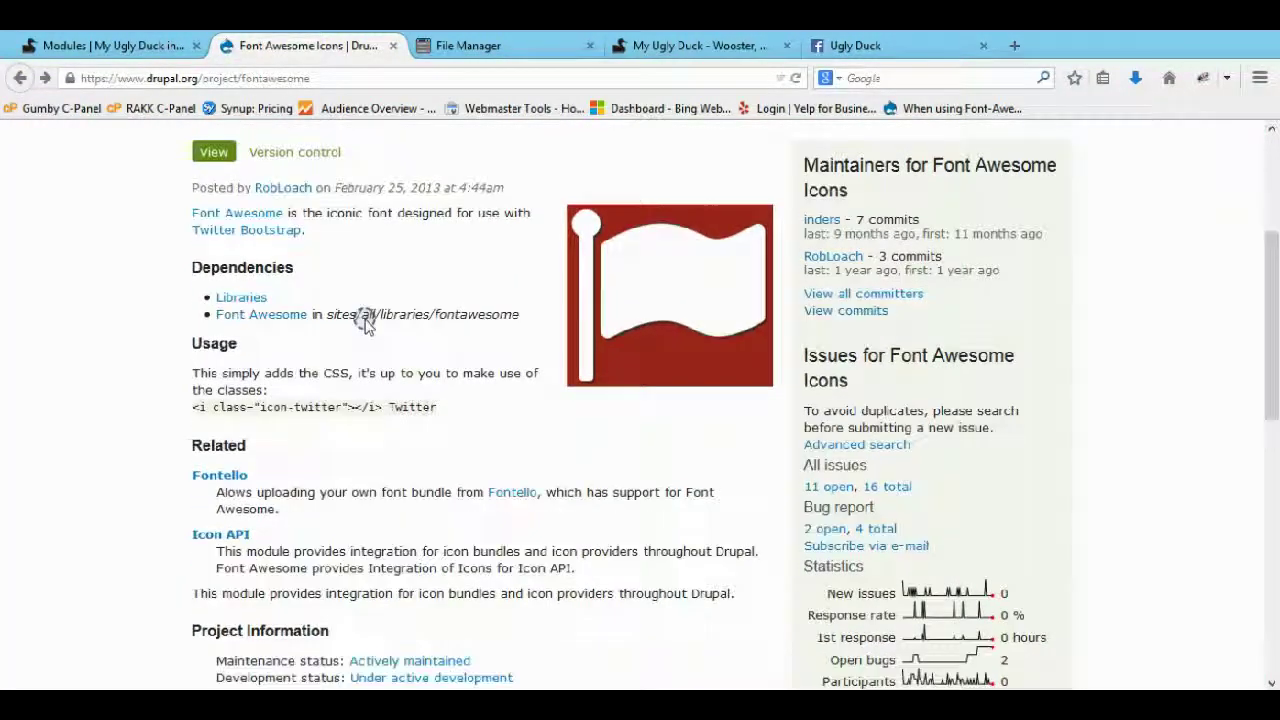
{"action": "scroll", "coordinate": [415, 390], "scroll_direction": "down", "scroll_amount": 5}
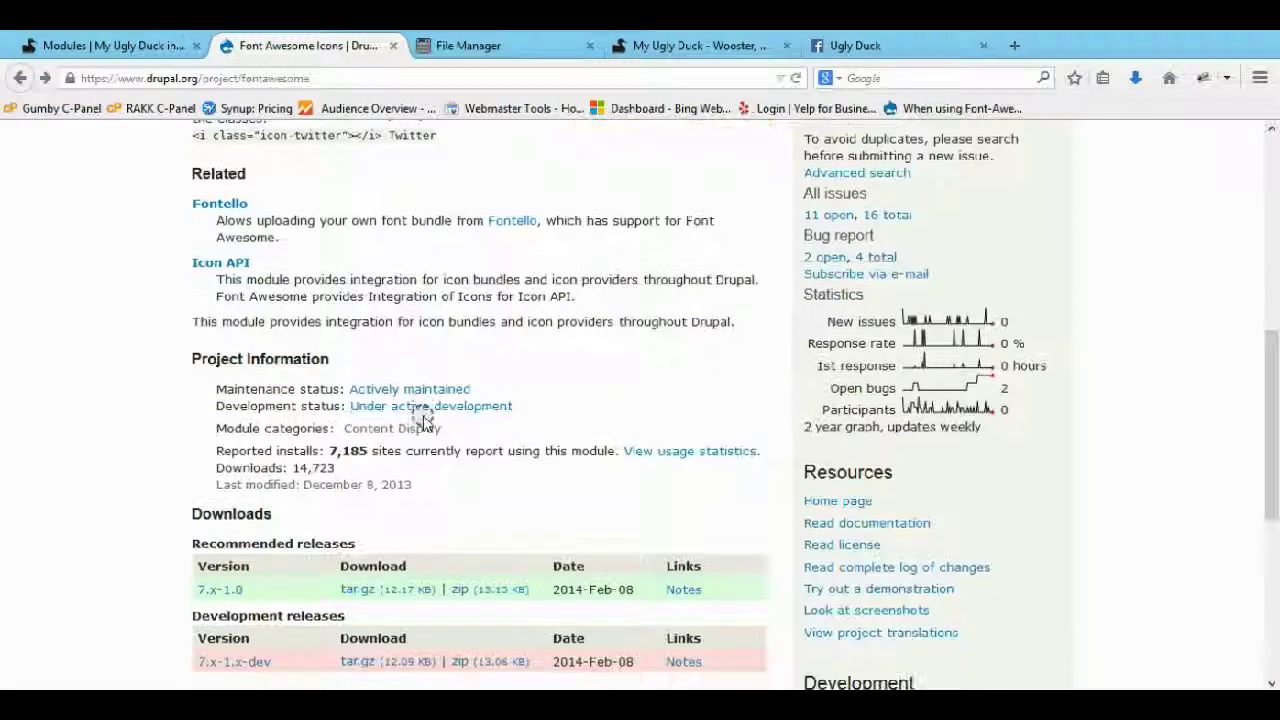
{"action": "scroll", "coordinate": [424, 416], "scroll_direction": "up", "scroll_amount": 3}
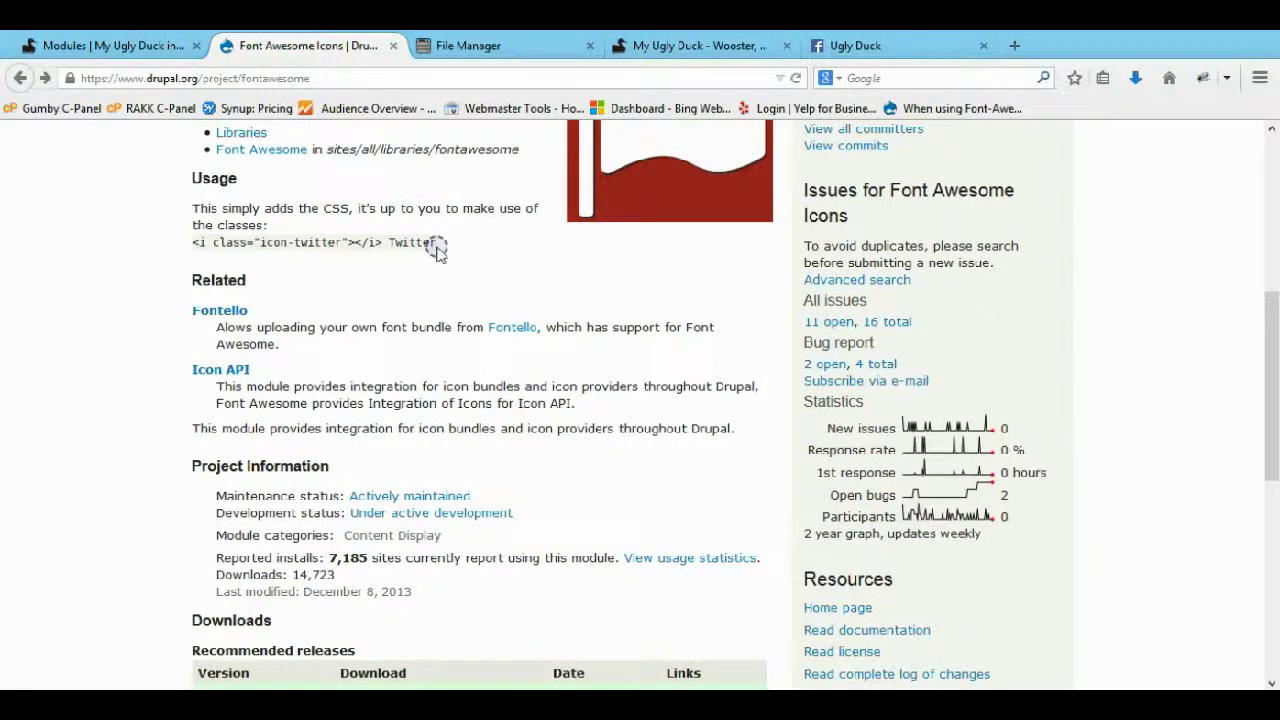
{"action": "left_click_drag", "start_coordinate": [382, 244], "coordinate": [228, 258]}
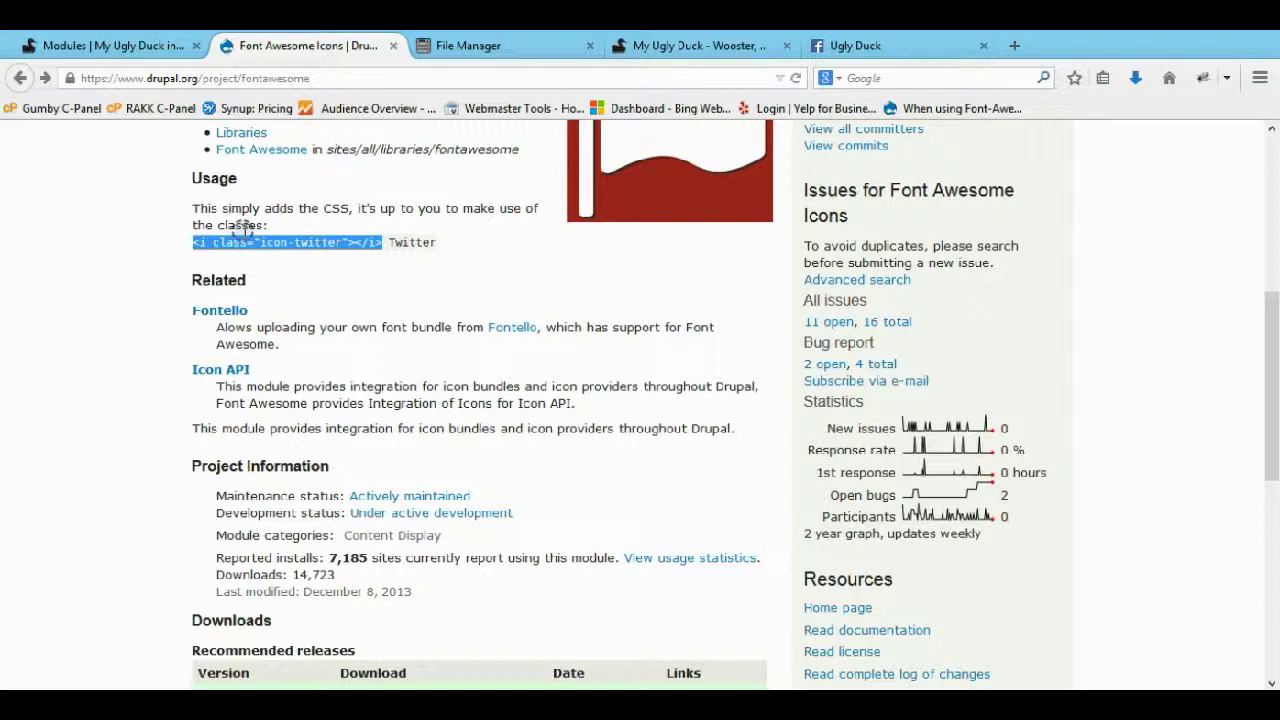
- Close the File Manager and the My Ugly Duck Modules page, keeping the Font Awesome Icons project page open
{"action": "left_click", "coordinate": [526, 45]}
{"action": "left_click", "coordinate": [589, 45]}
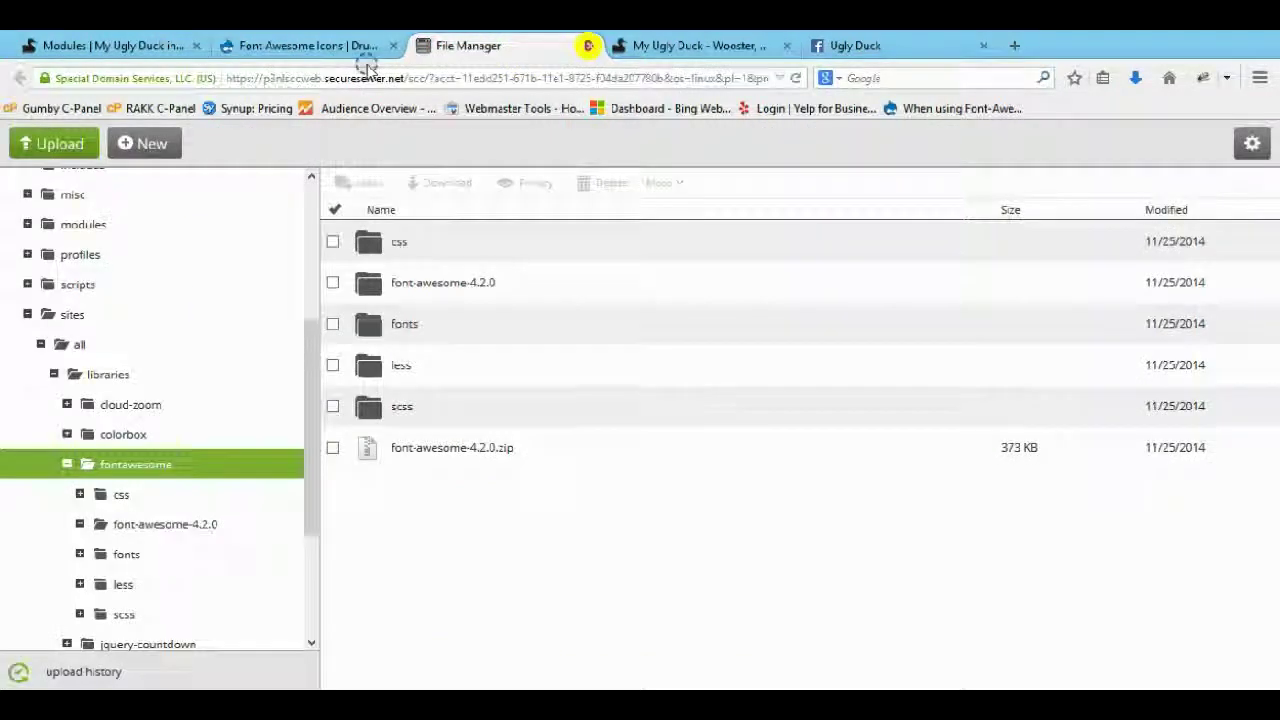
{"action": "left_click", "coordinate": [352, 47]}
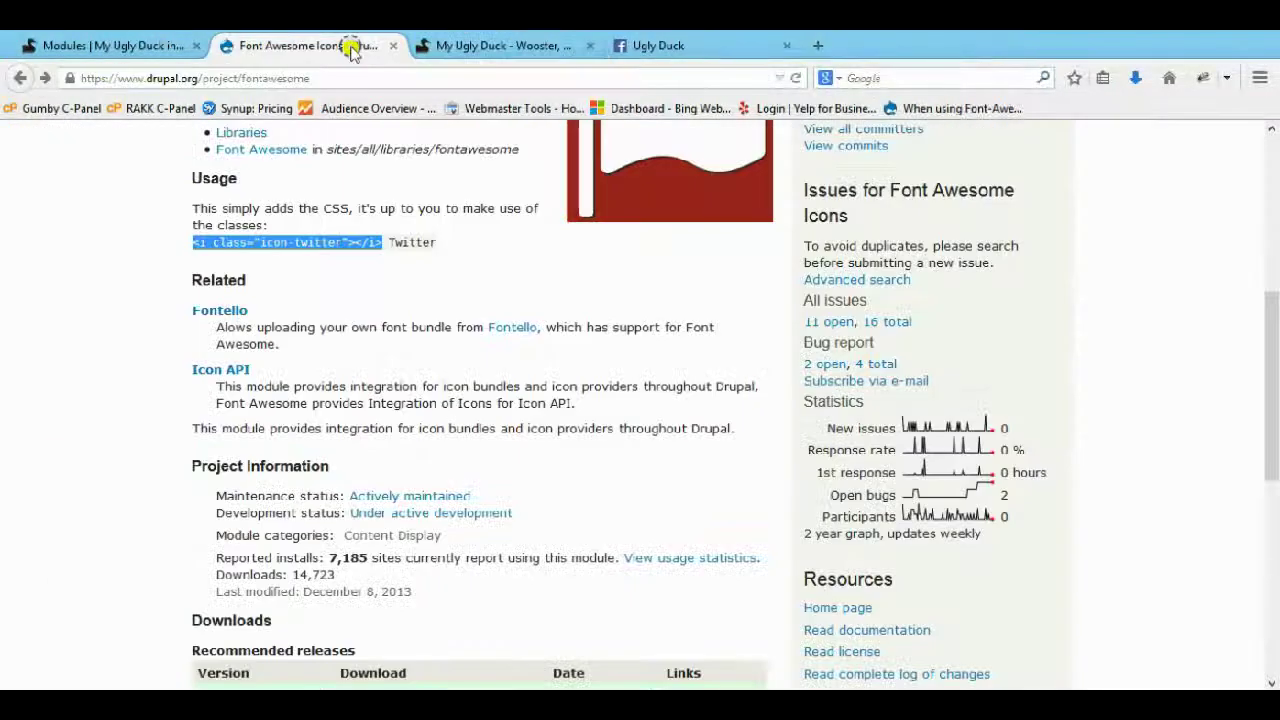
{"action": "left_click", "coordinate": [145, 47]}
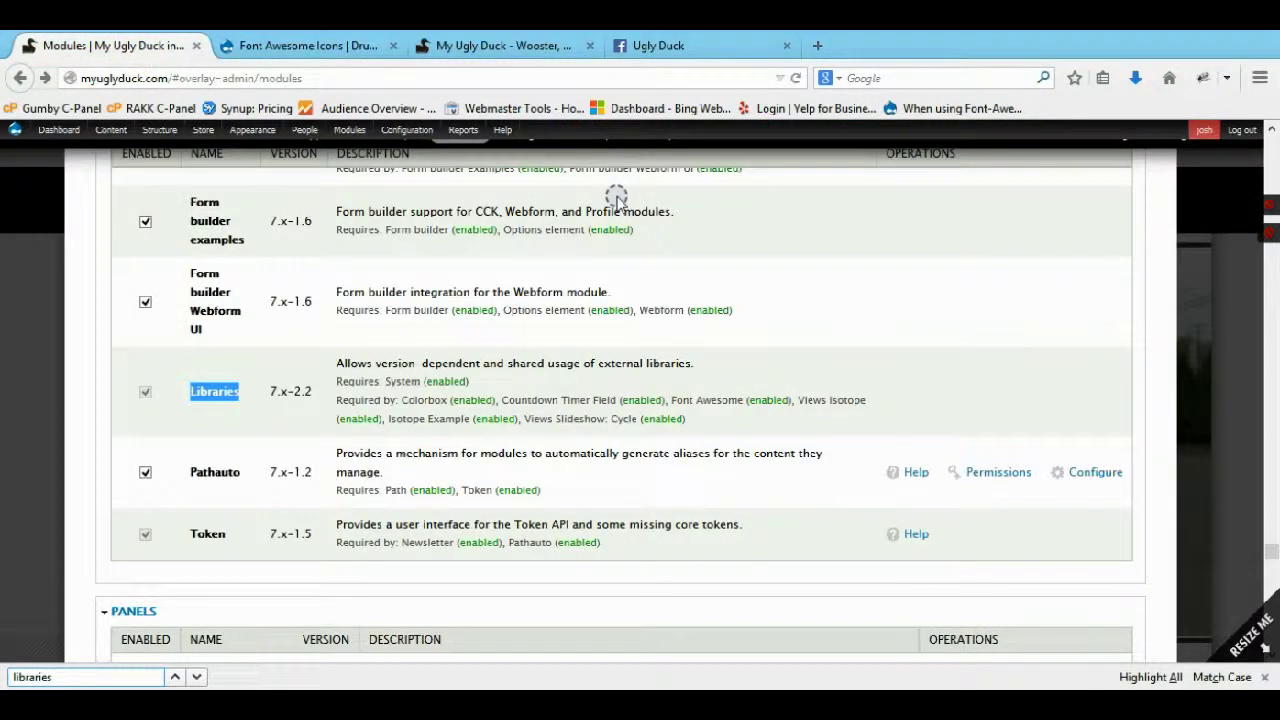
{"action": "left_click", "coordinate": [196, 45]}
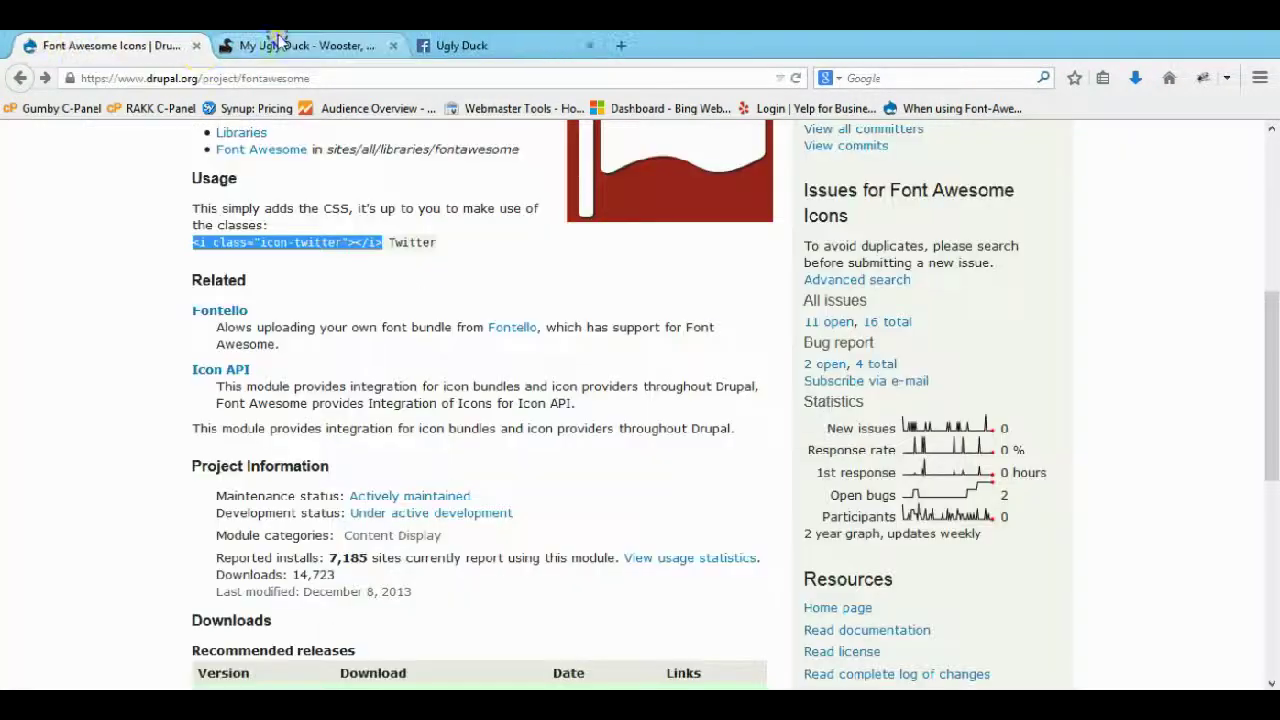
- Open the configuration of the My Ugly Duck footer's address block and show its block body as HTML source
{"action": "left_click", "coordinate": [280, 45]}
{"action": "scroll", "coordinate": [975, 470], "scroll_direction": "down", "scroll_amount": 15}
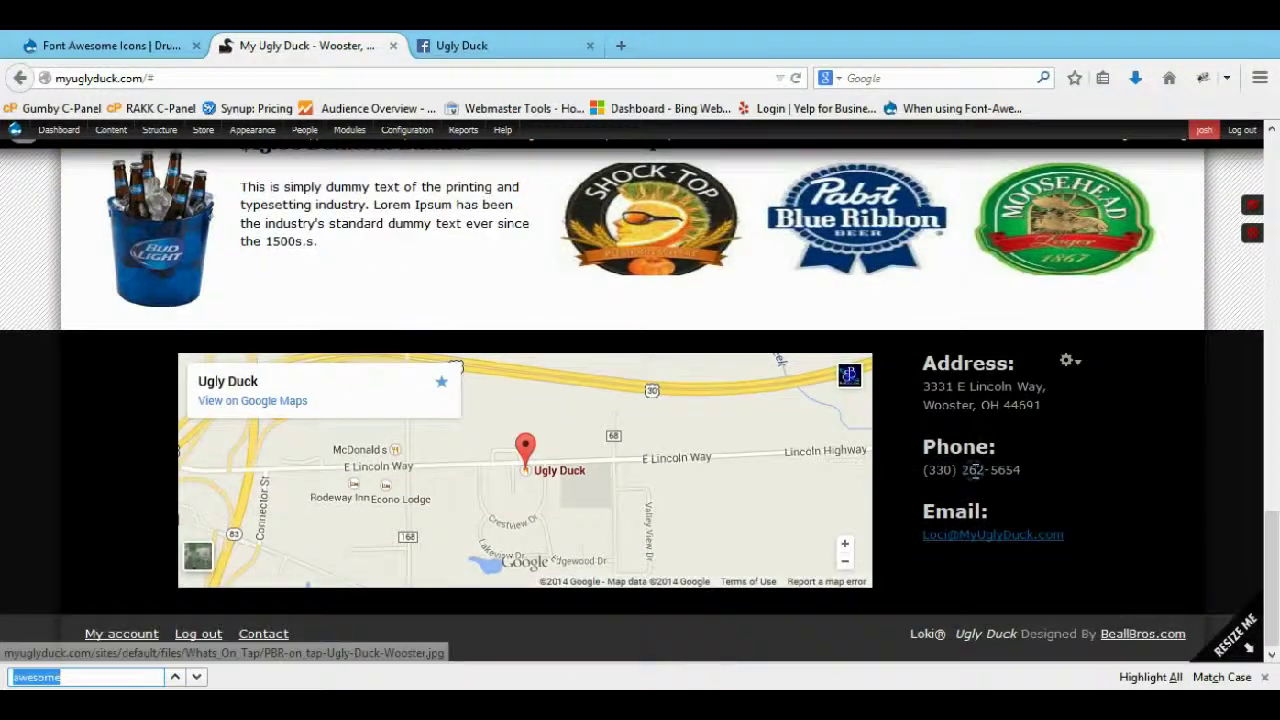
{"action": "left_click", "coordinate": [1068, 361]}
{"action": "left_click", "coordinate": [1050, 386]}
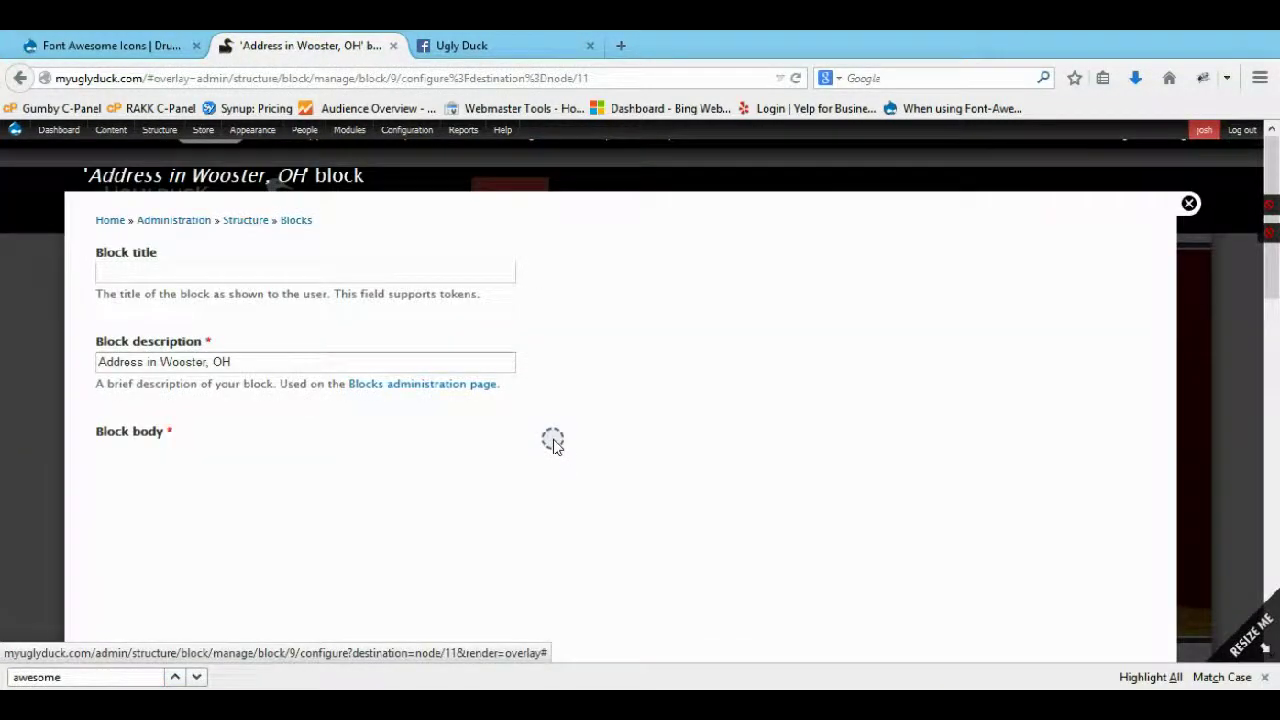
{"action": "scroll", "coordinate": [320, 423], "scroll_direction": "down", "scroll_amount": 2}
{"action": "left_click", "coordinate": [143, 358]}
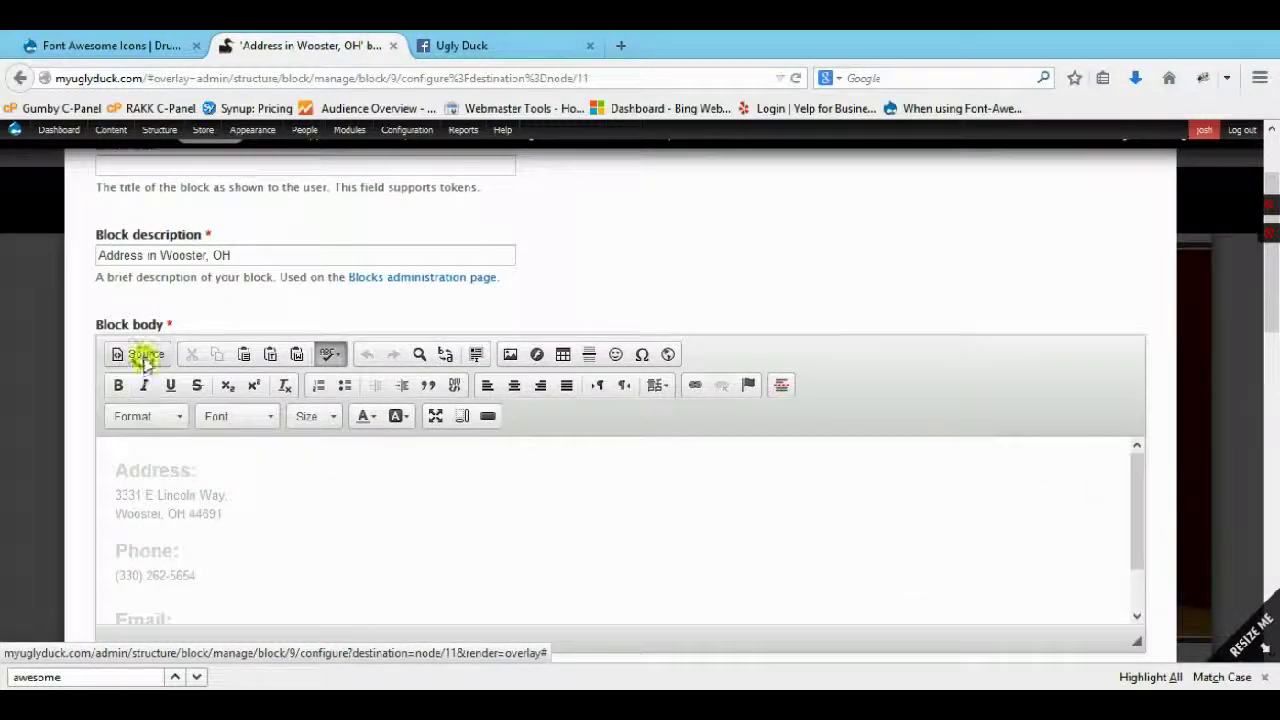
- Add <i class="icon-twitter"></i> on a new line after the email link in the block body and highlight its class name parts
{"action": "scroll", "coordinate": [300, 535], "scroll_direction": "down", "scroll_amount": 3}
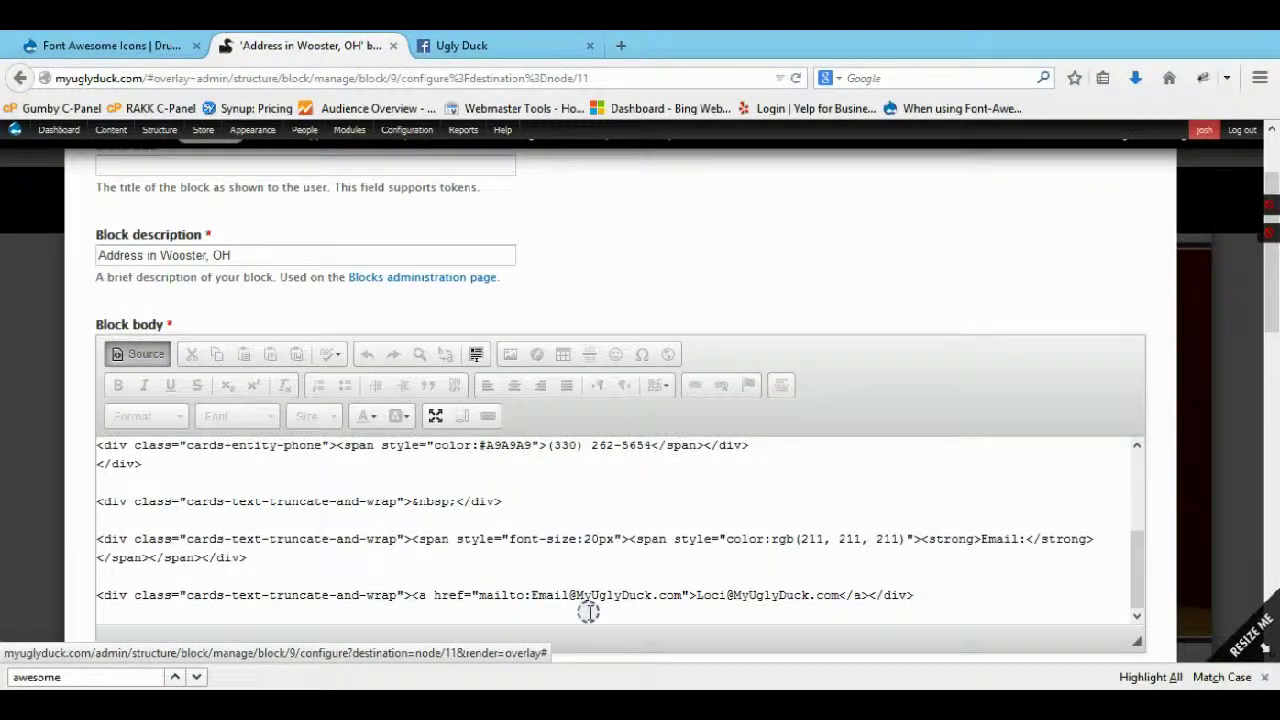
{"action": "left_click", "coordinate": [929, 598]}
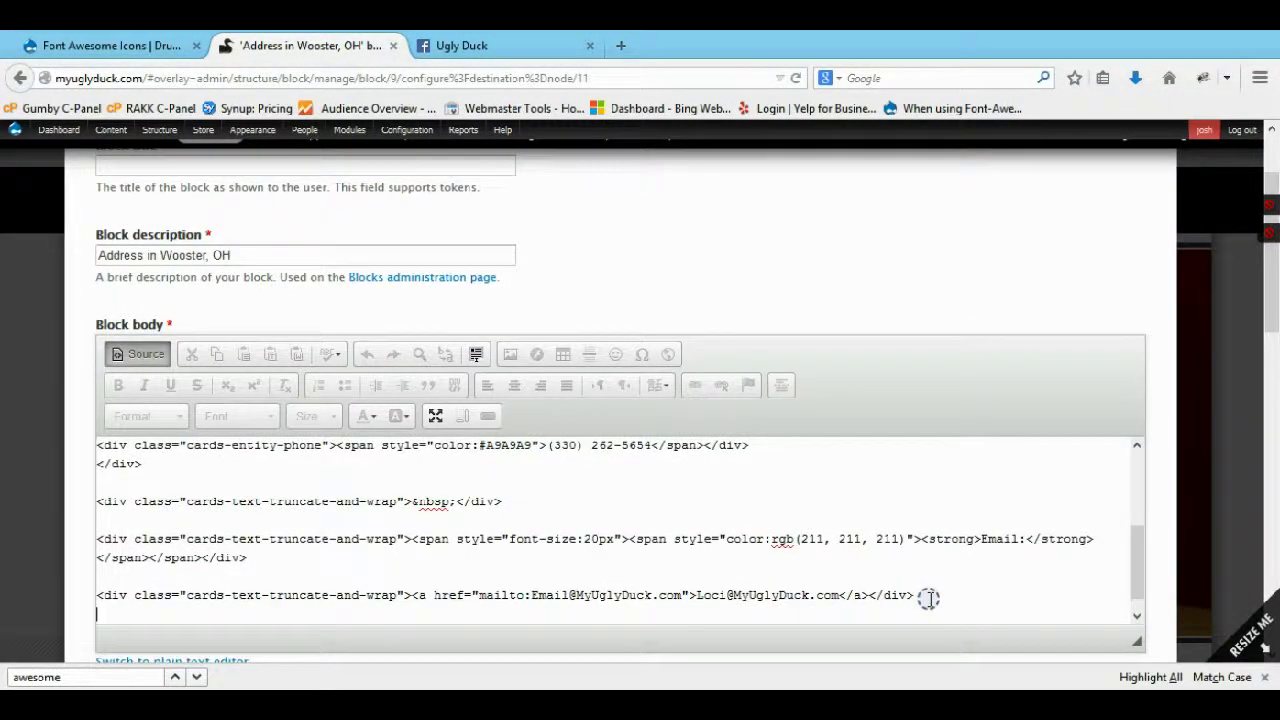
{"action": "key", "text": "Return"}
{"action": "type", "text": "<i class=\"icon-twitter\"></i>"}
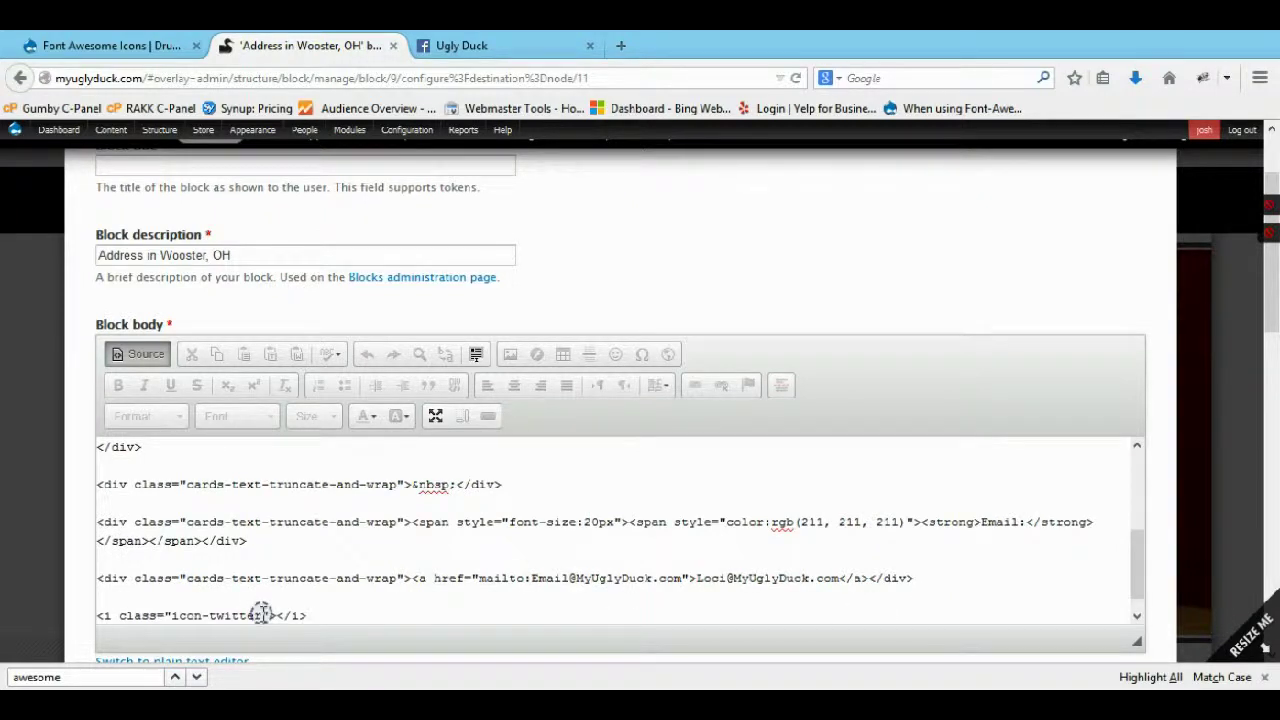
{"action": "left_click_drag", "start_coordinate": [262, 613], "coordinate": [229, 613]}
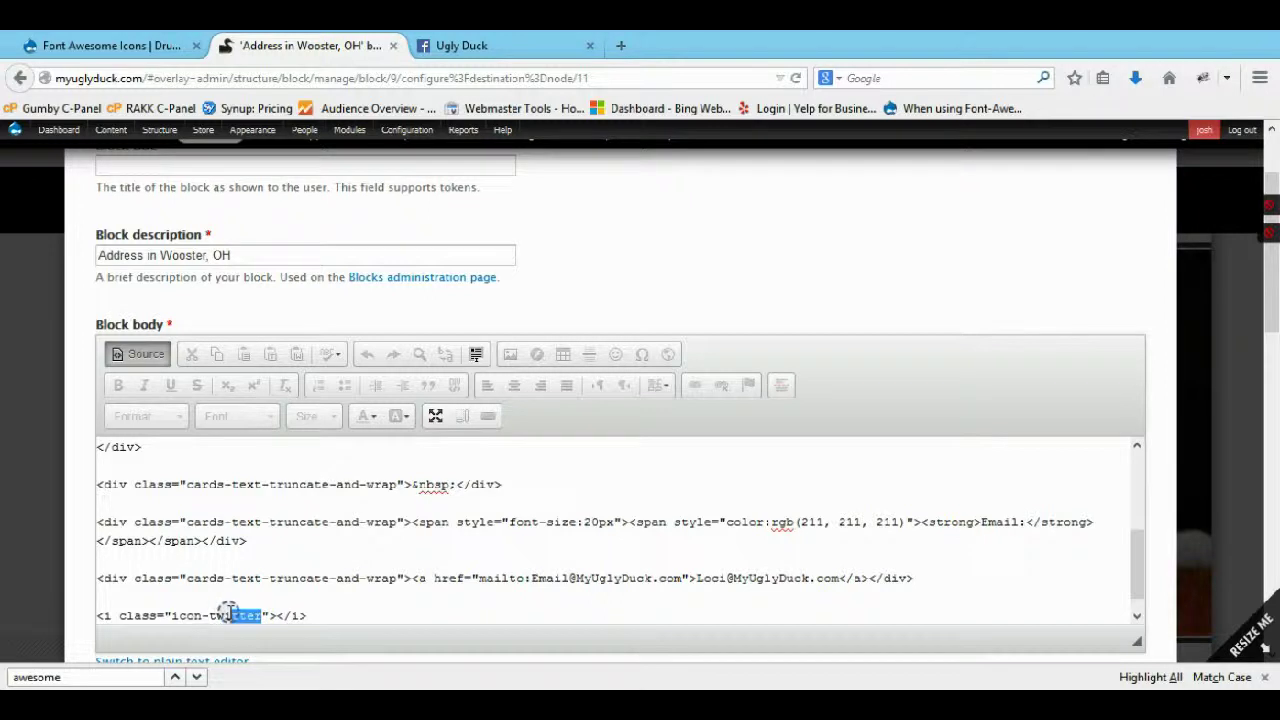
{"action": "double_click", "coordinate": [188, 615]}
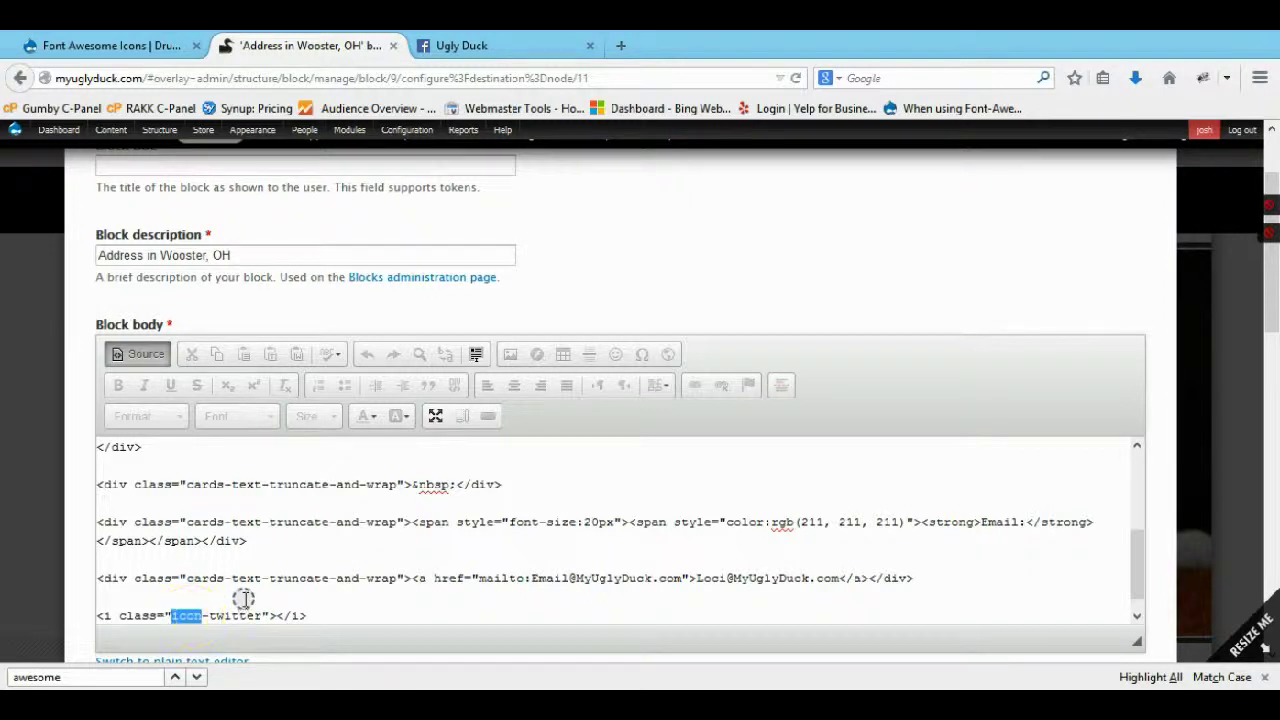
- Change the new icon tag's class to "fa fa-facebook" in the block body and save the address block
{"action": "type", "text": "fa fa"}
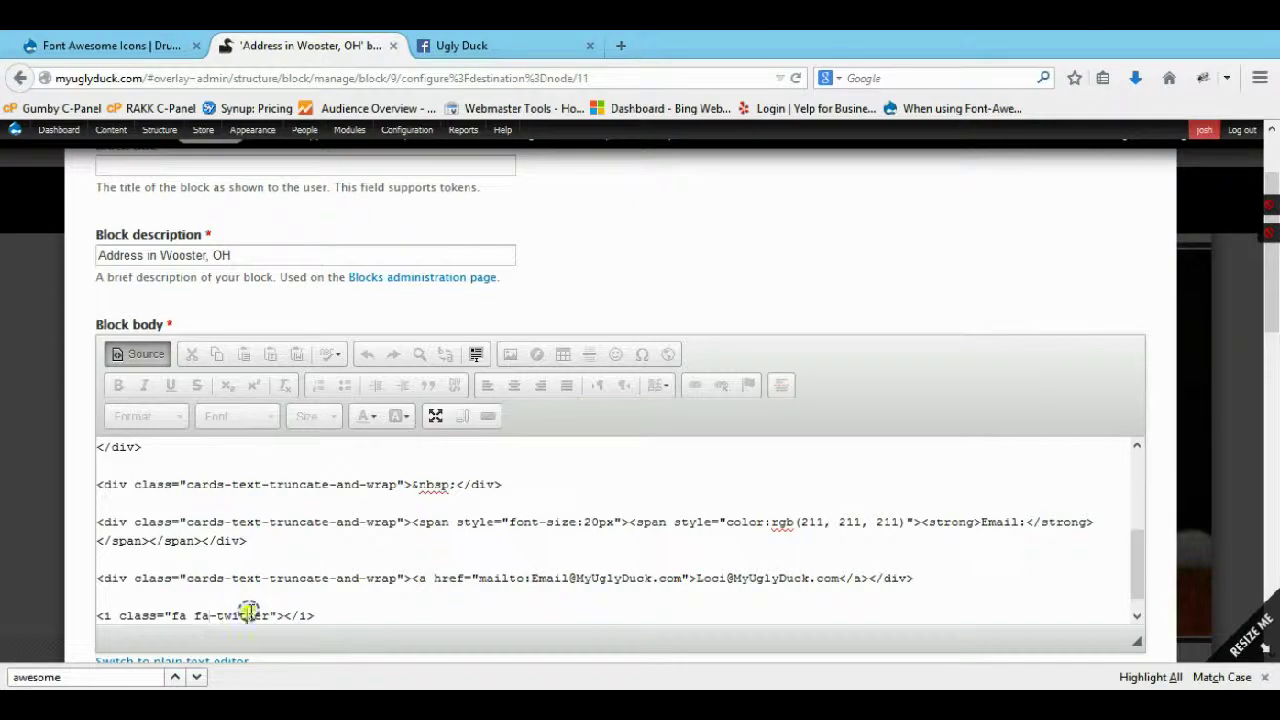
{"action": "double_click", "coordinate": [249, 614]}
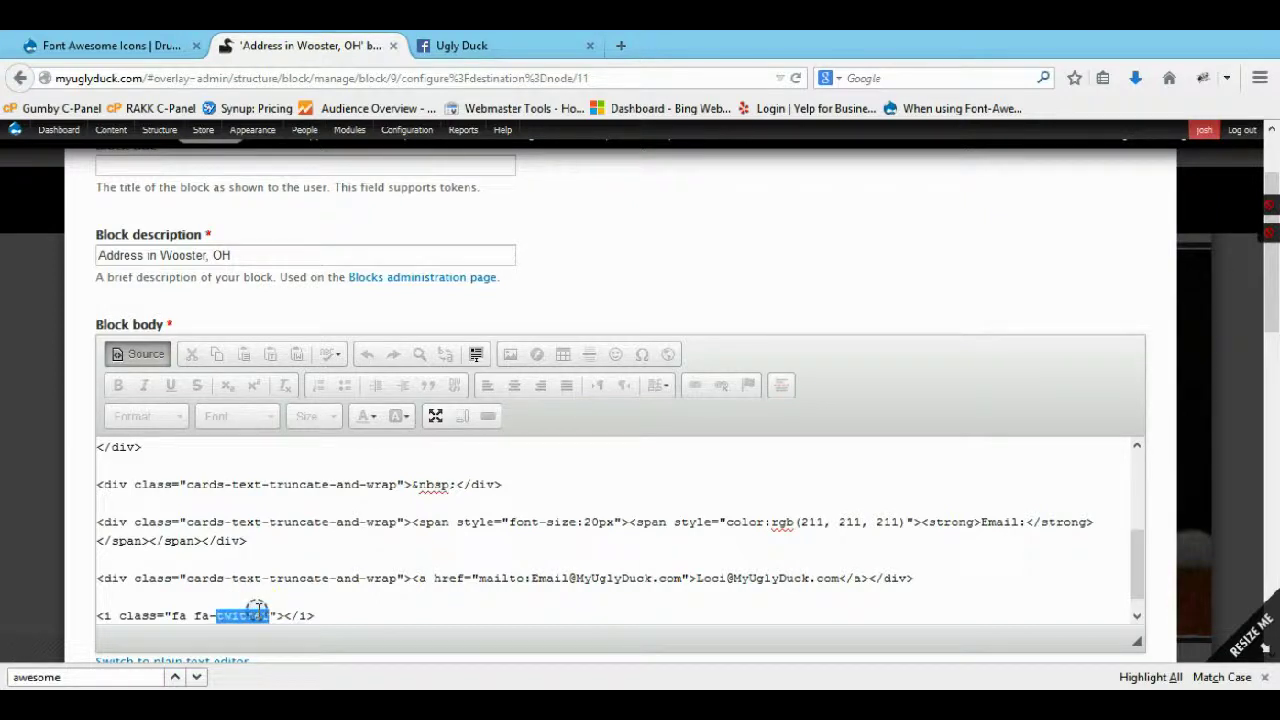
{"action": "type", "text": "facebook"}
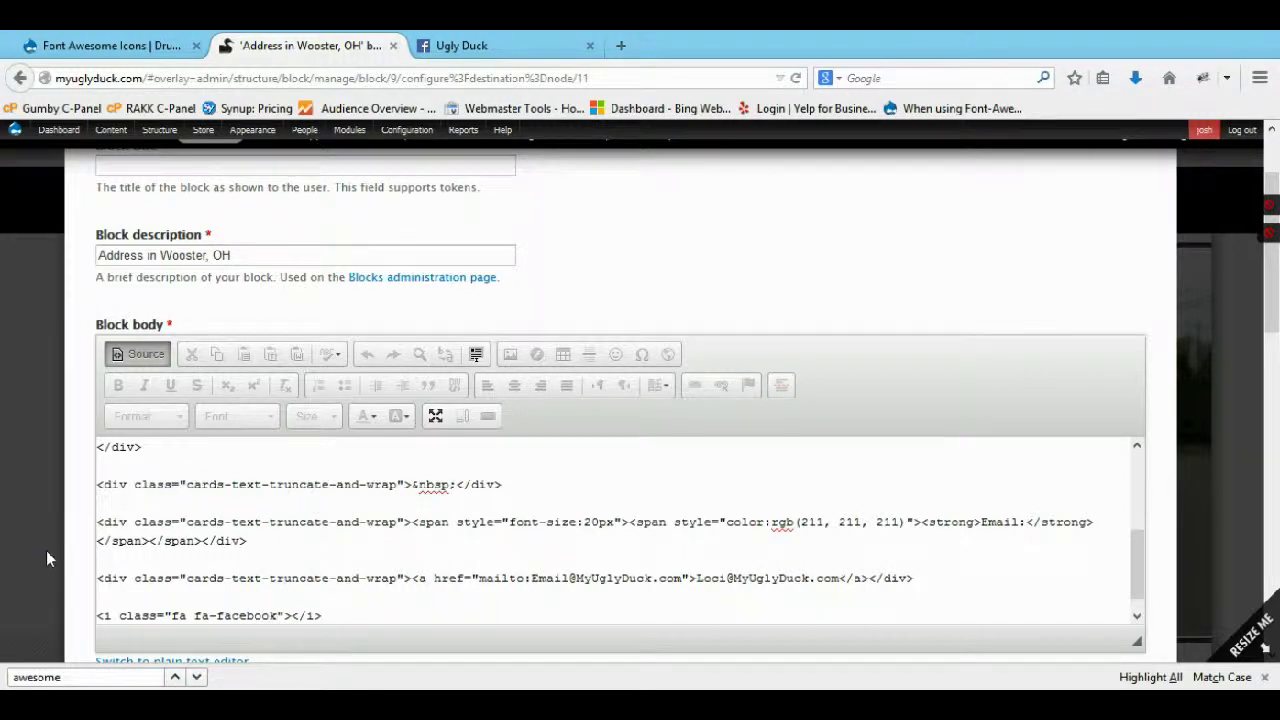
{"action": "scroll", "coordinate": [57, 577], "scroll_direction": "down", "scroll_amount": 10}
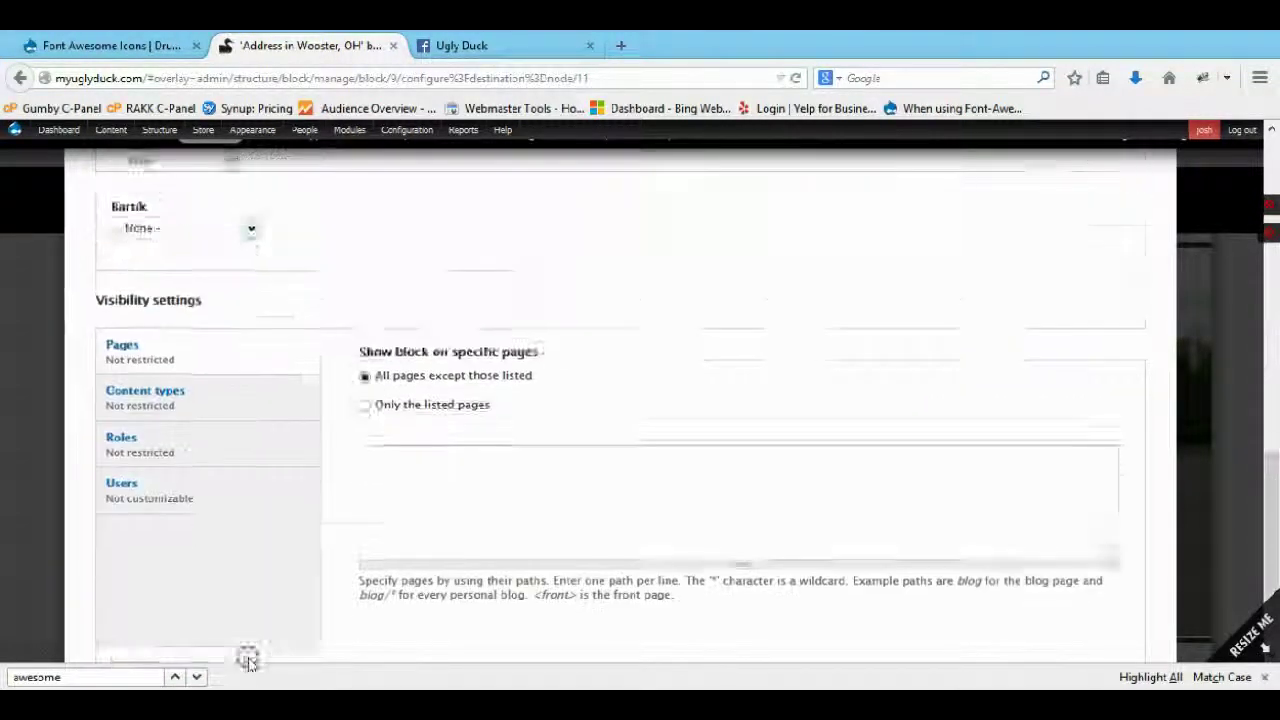
{"action": "left_click", "coordinate": [198, 580]}
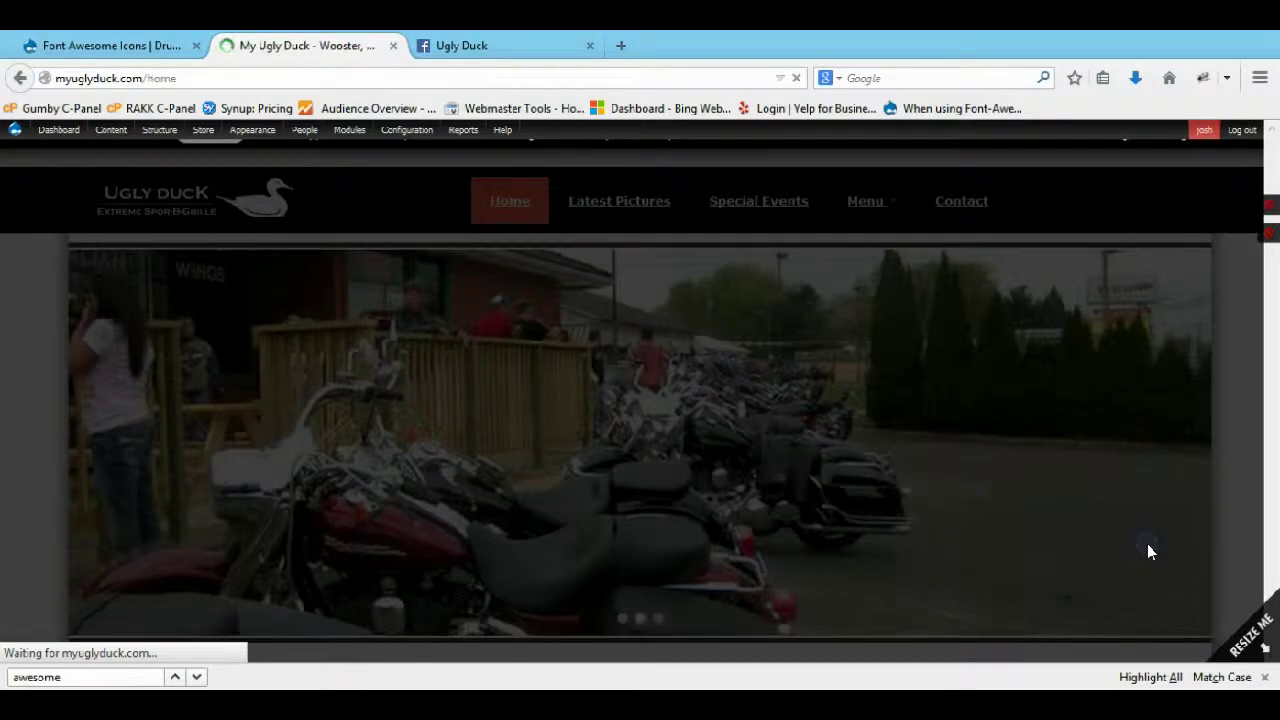
- Reopen the footer address block's configuration and check its body for the icon tag in HTML source and rich-text view
{"action": "scroll", "coordinate": [1147, 544], "scroll_direction": "down", "scroll_amount": 15}
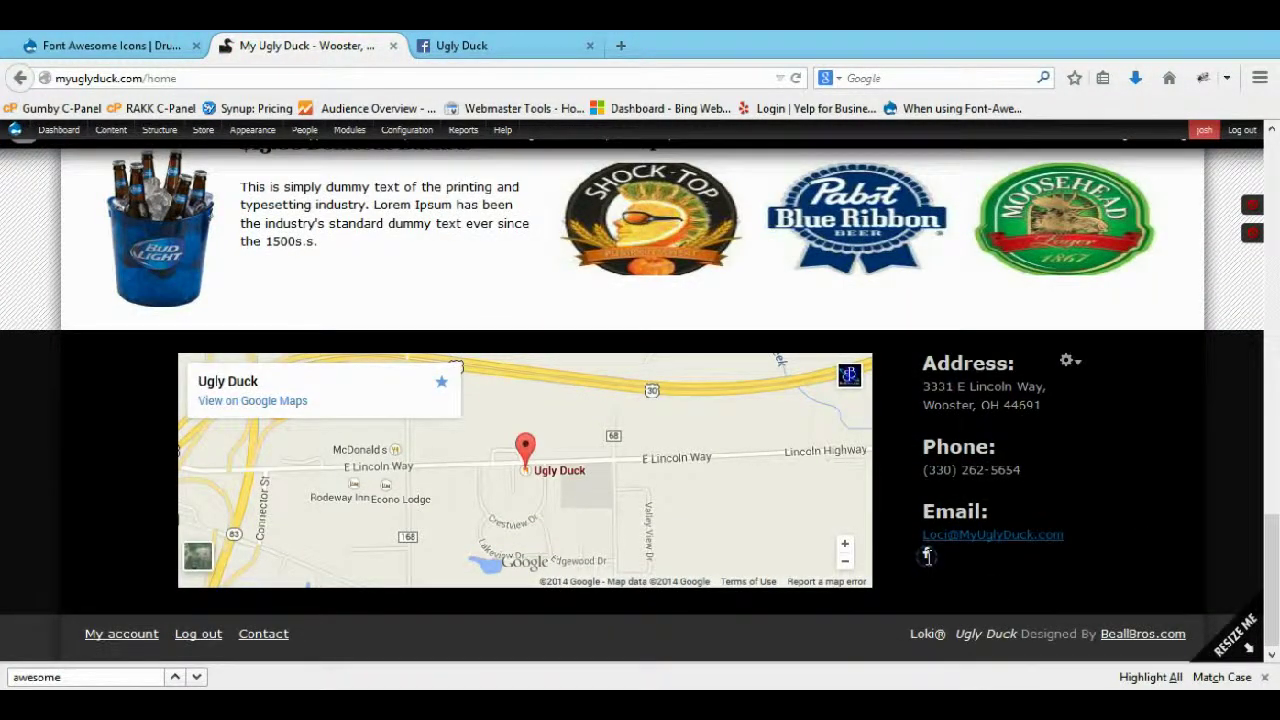
{"action": "left_click", "coordinate": [1068, 362]}
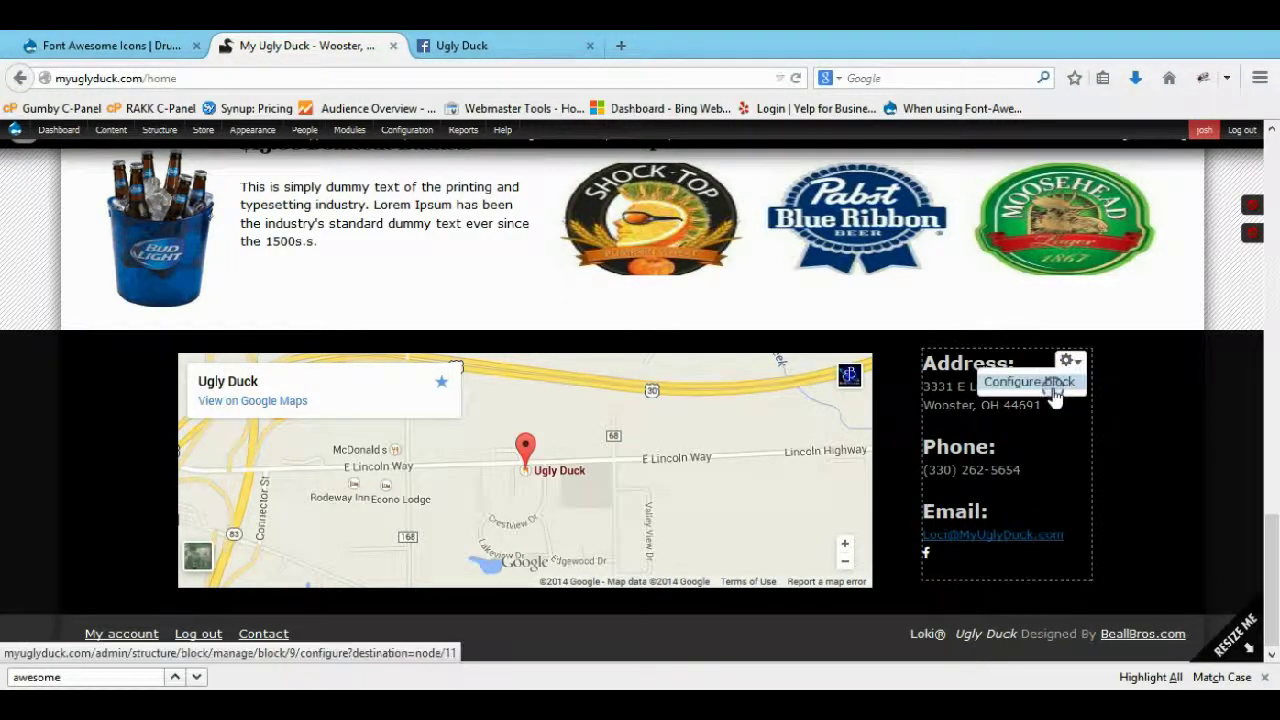
{"action": "left_click", "coordinate": [1055, 395]}
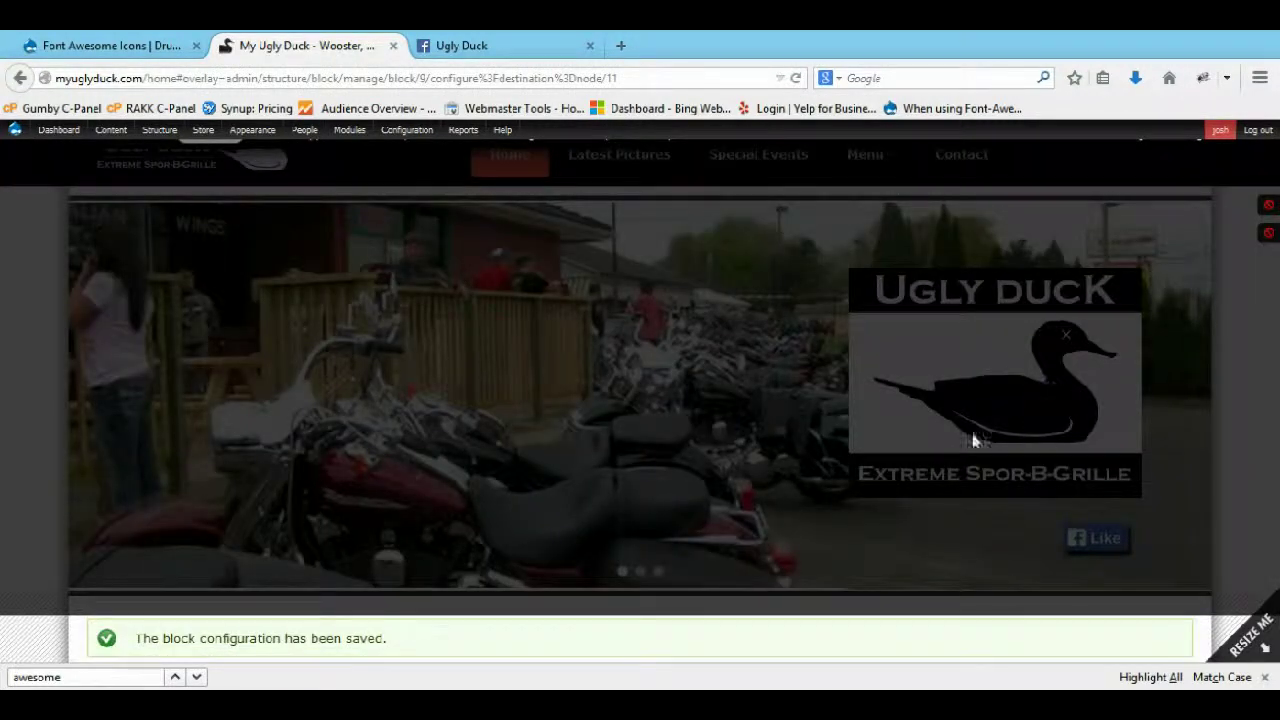
{"action": "scroll", "coordinate": [145, 420], "scroll_direction": "down", "scroll_amount": 4}
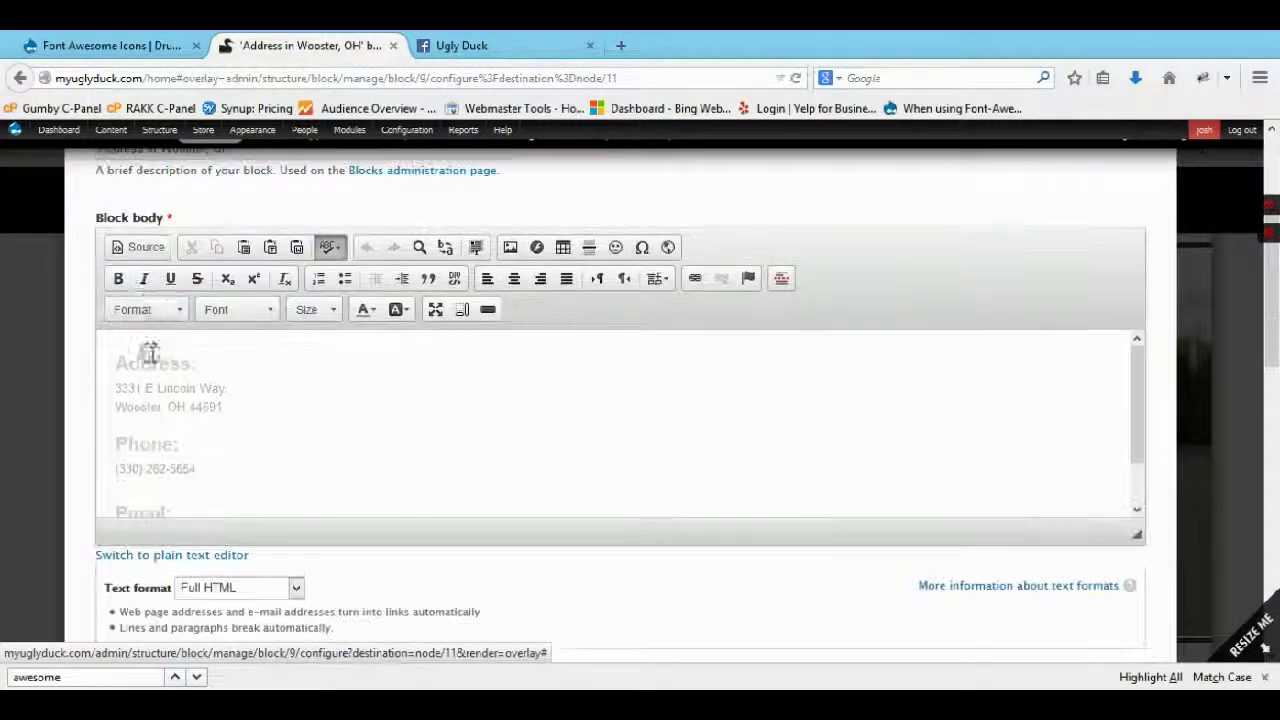
{"action": "left_click", "coordinate": [138, 247]}
{"action": "scroll", "coordinate": [251, 486], "scroll_direction": "down", "scroll_amount": 4}
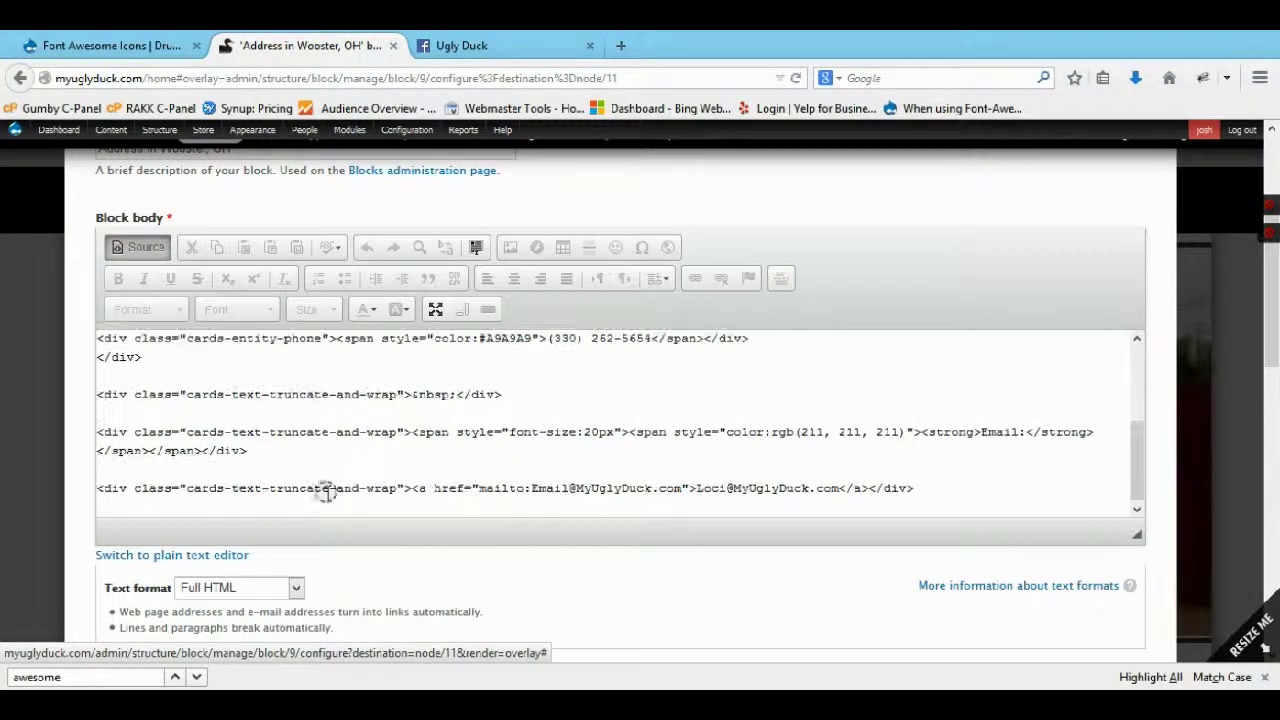
{"action": "left_click", "coordinate": [136, 249]}
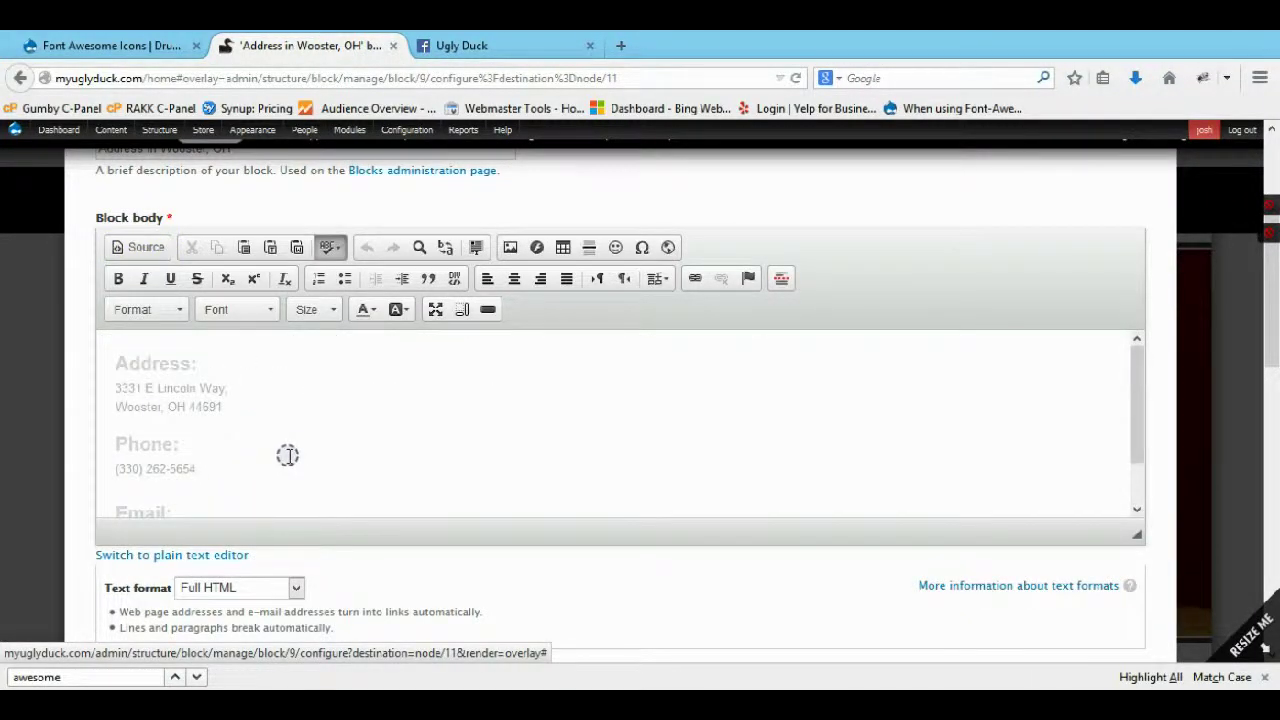
{"action": "scroll", "coordinate": [288, 455], "scroll_direction": "down", "scroll_amount": 2}
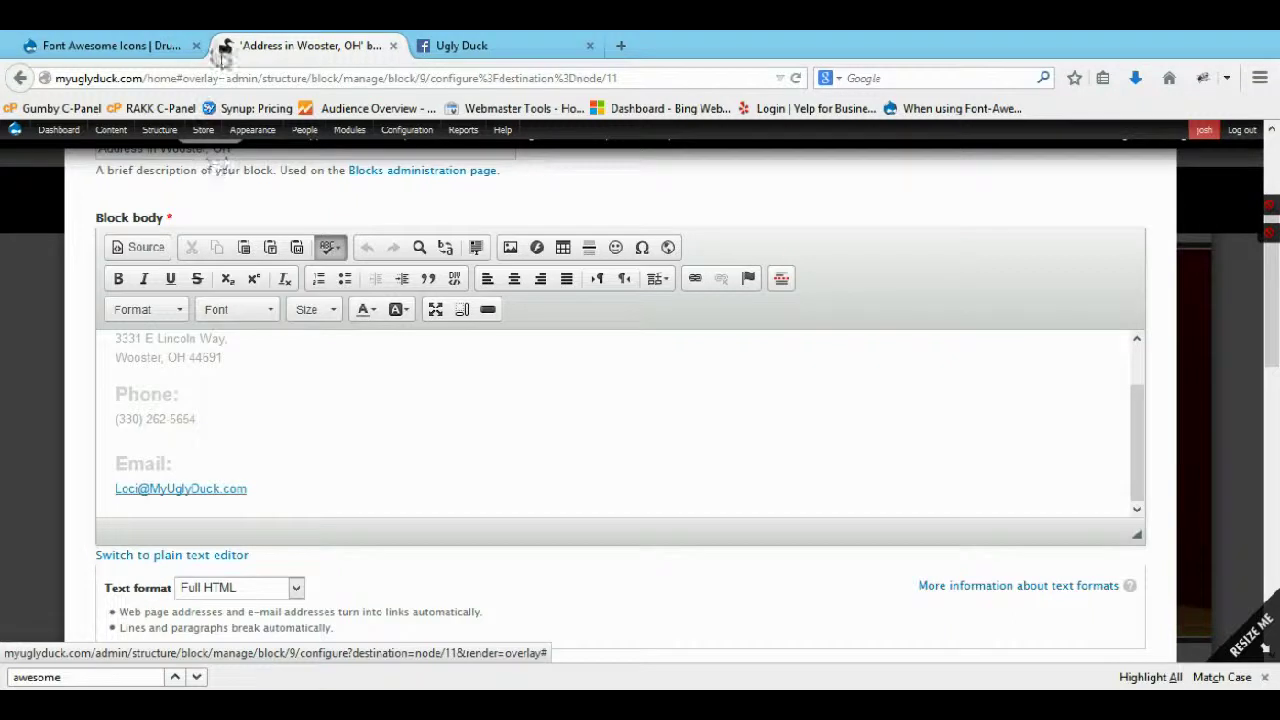
- Open the site's Configuration page in a new tab and edit the CKEditor profile Full, used for Full HTML
{"action": "right_click", "coordinate": [408, 128]}
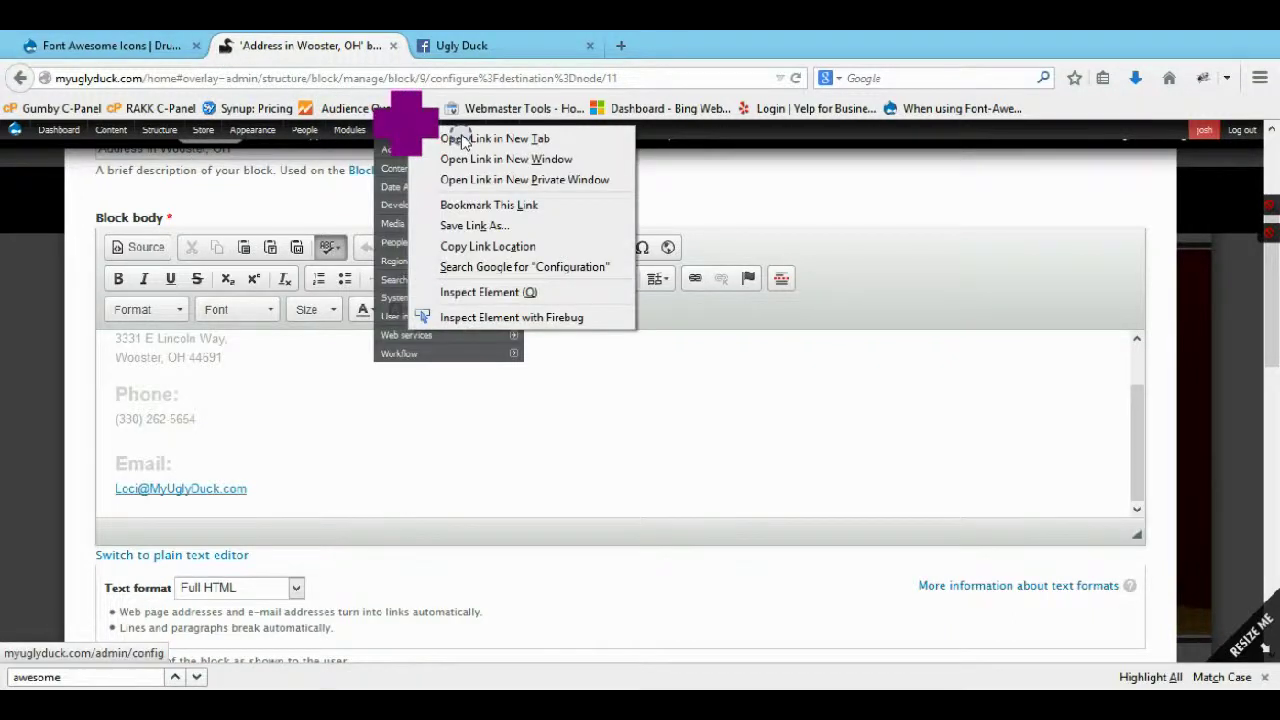
{"action": "left_click", "coordinate": [462, 139]}
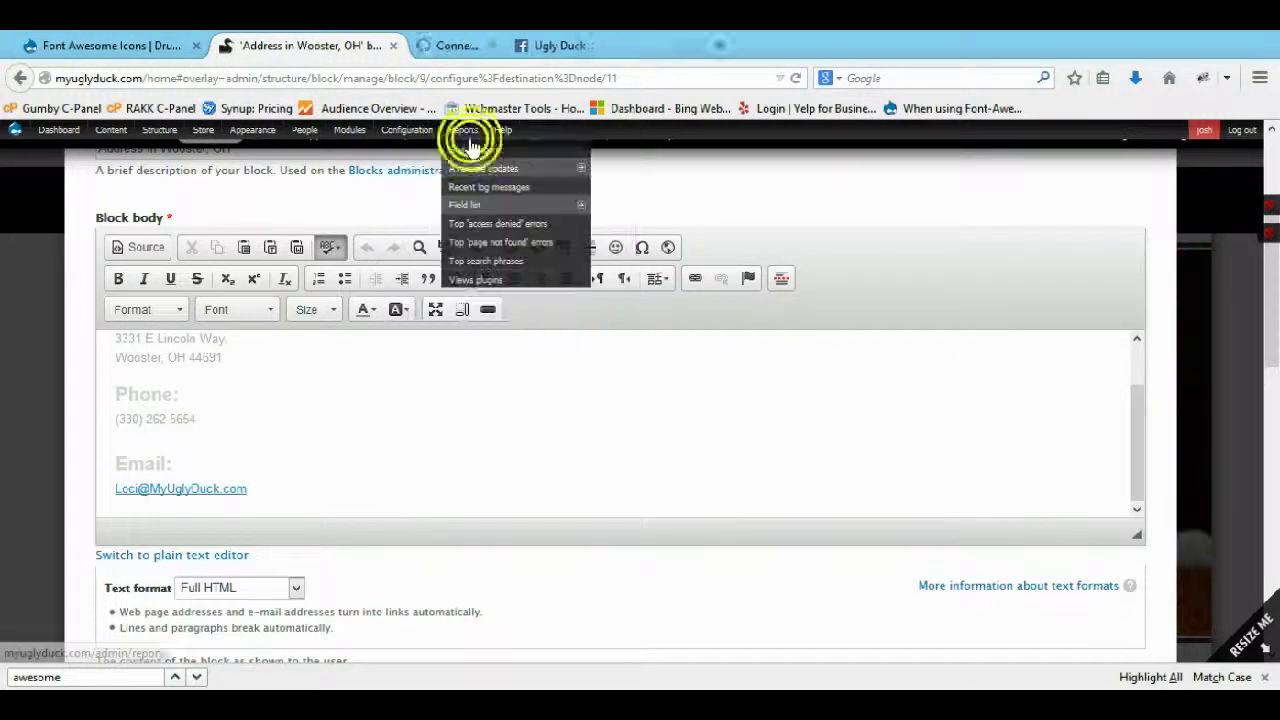
{"action": "left_click", "coordinate": [503, 46]}
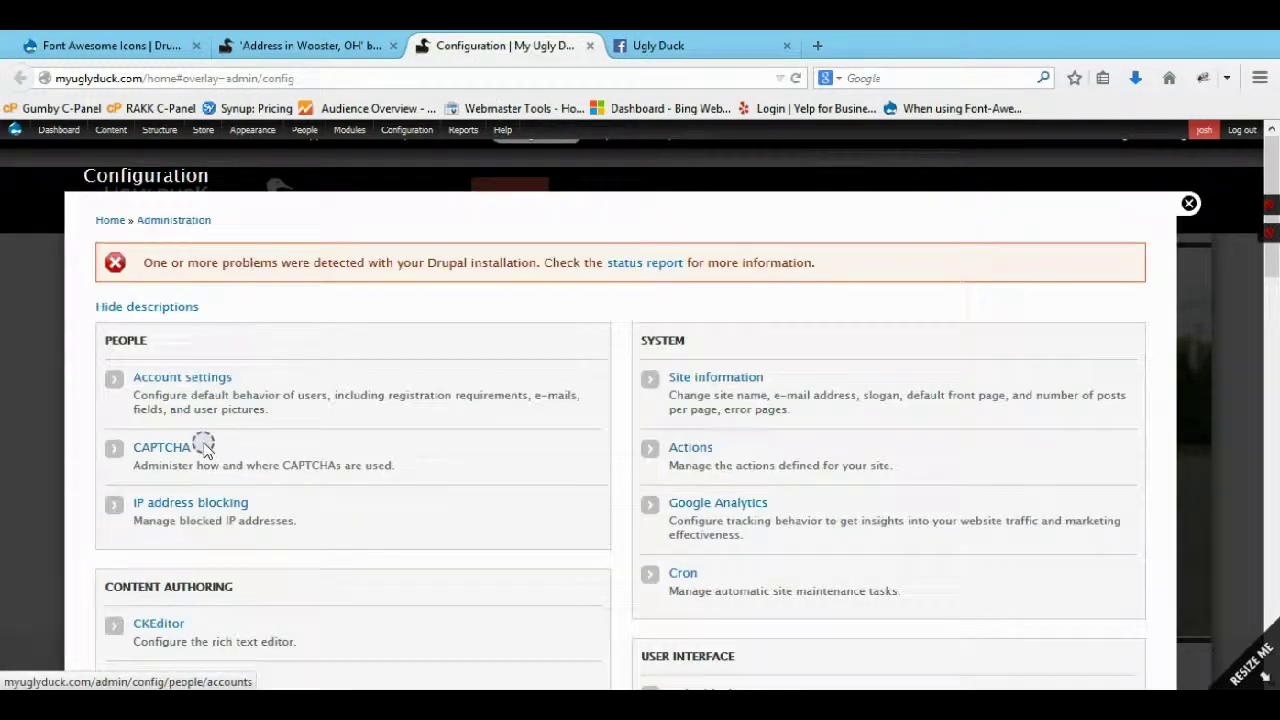
{"action": "scroll", "coordinate": [203, 440], "scroll_direction": "down", "scroll_amount": 4}
{"action": "left_click", "coordinate": [168, 413]}
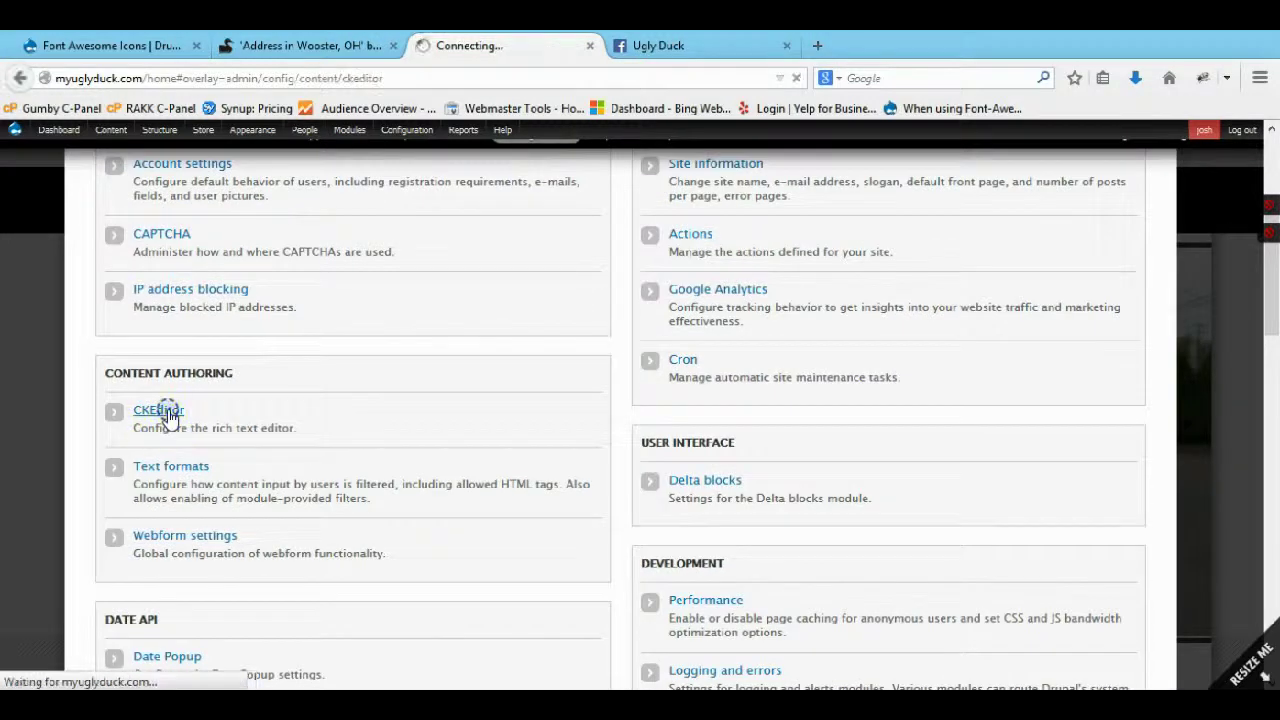
{"action": "scroll", "coordinate": [168, 413], "scroll_direction": "down", "scroll_amount": 1}
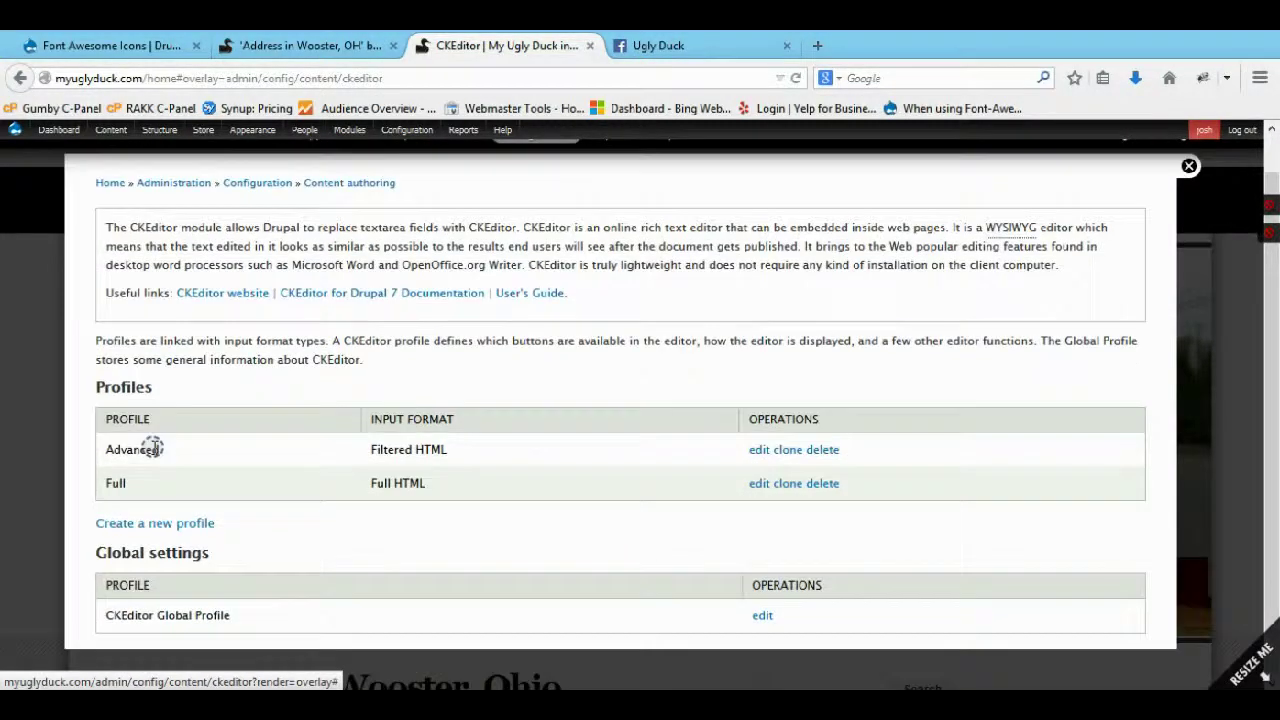
{"action": "left_click_drag", "start_coordinate": [104, 481], "coordinate": [428, 478]}
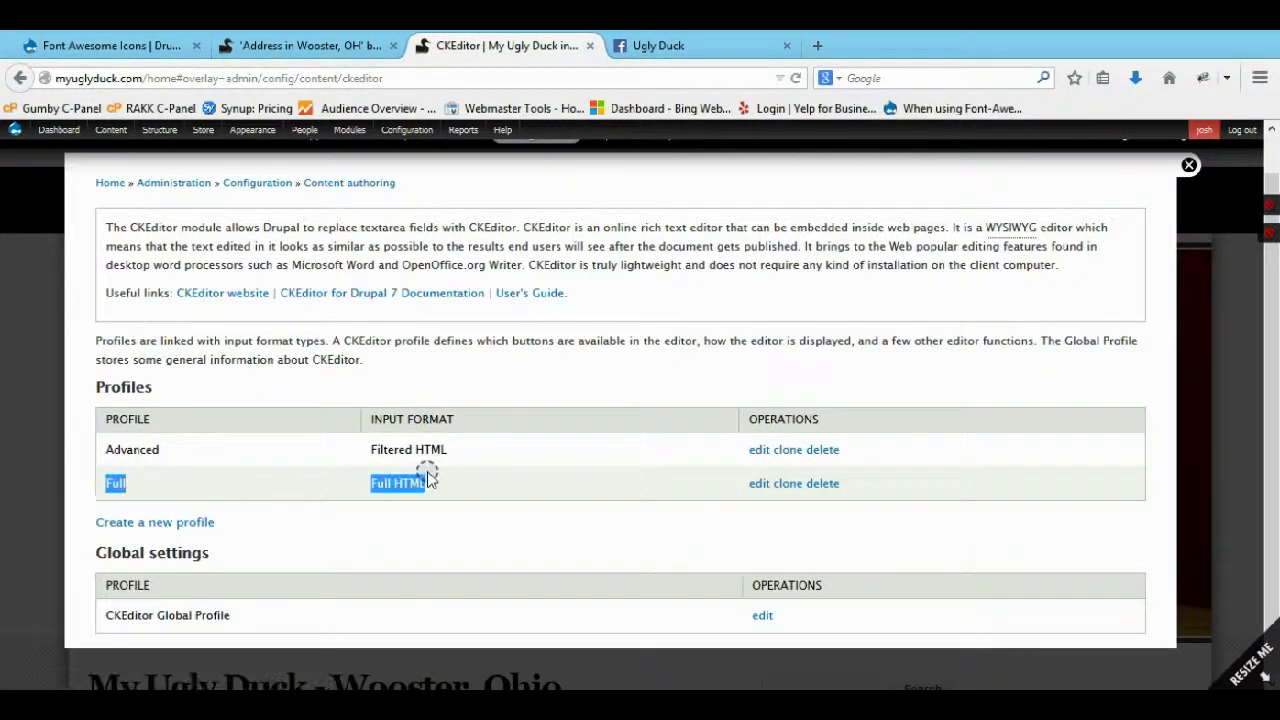
{"action": "left_click", "coordinate": [758, 484]}
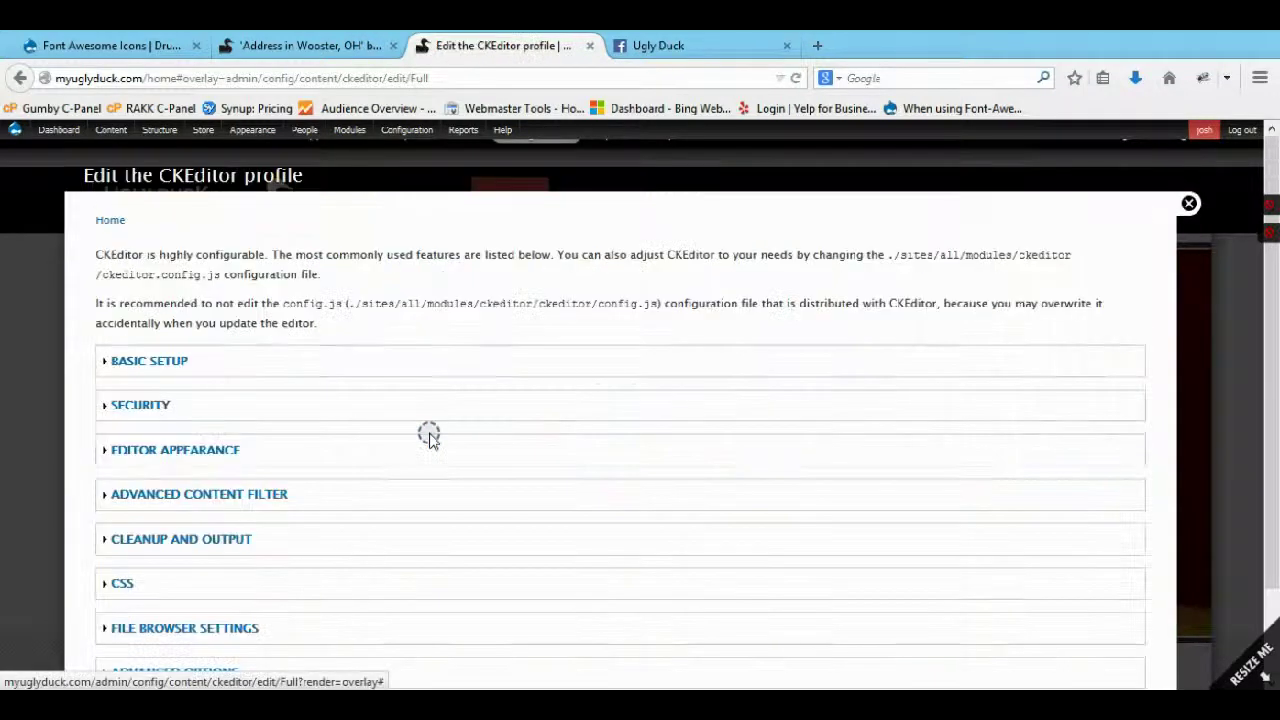
- Disable the Advanced content filter in the Full CKEditor profile
{"action": "scroll", "coordinate": [130, 445], "scroll_direction": "down", "scroll_amount": 2}
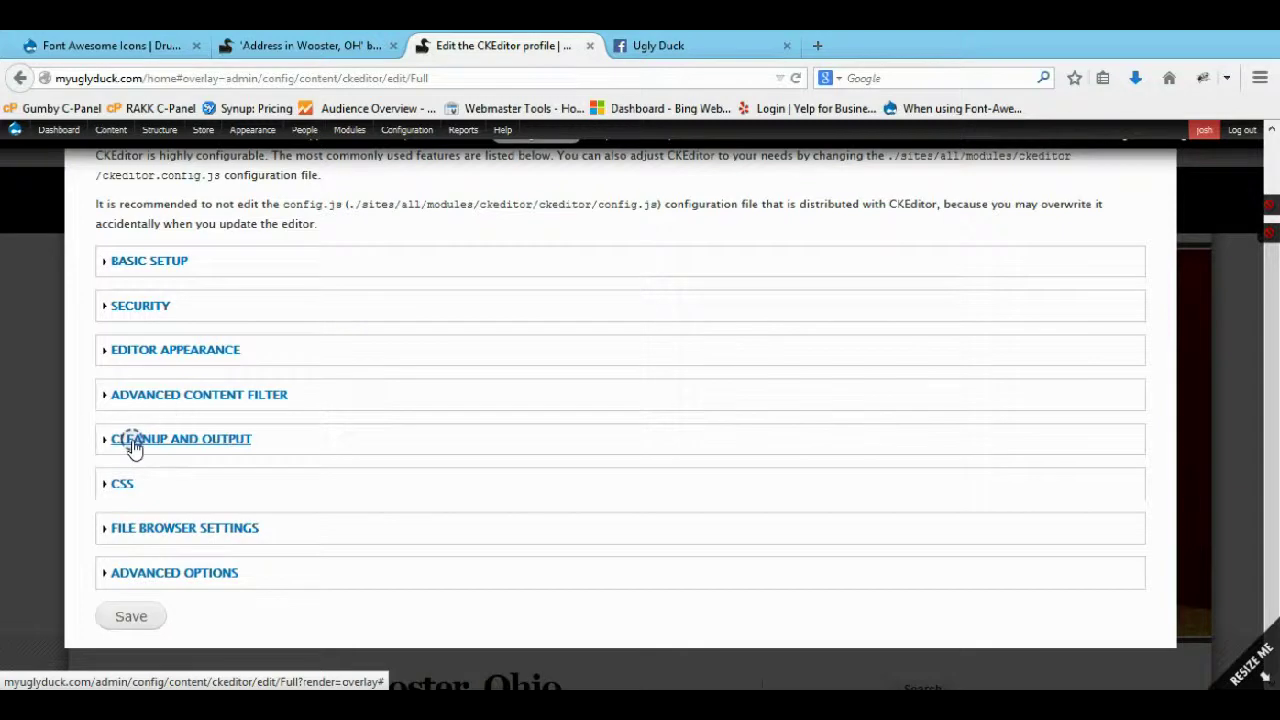
{"action": "triple_click", "coordinate": [303, 401]}
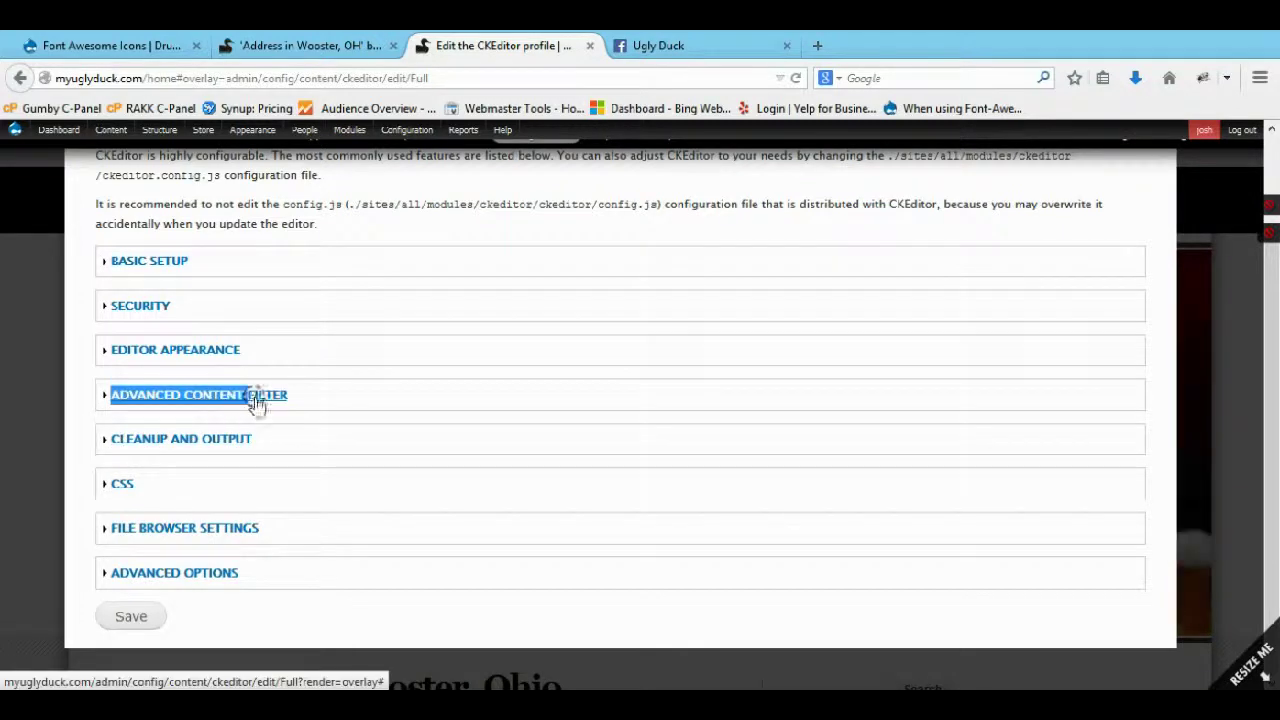
{"action": "left_click", "coordinate": [297, 398]}
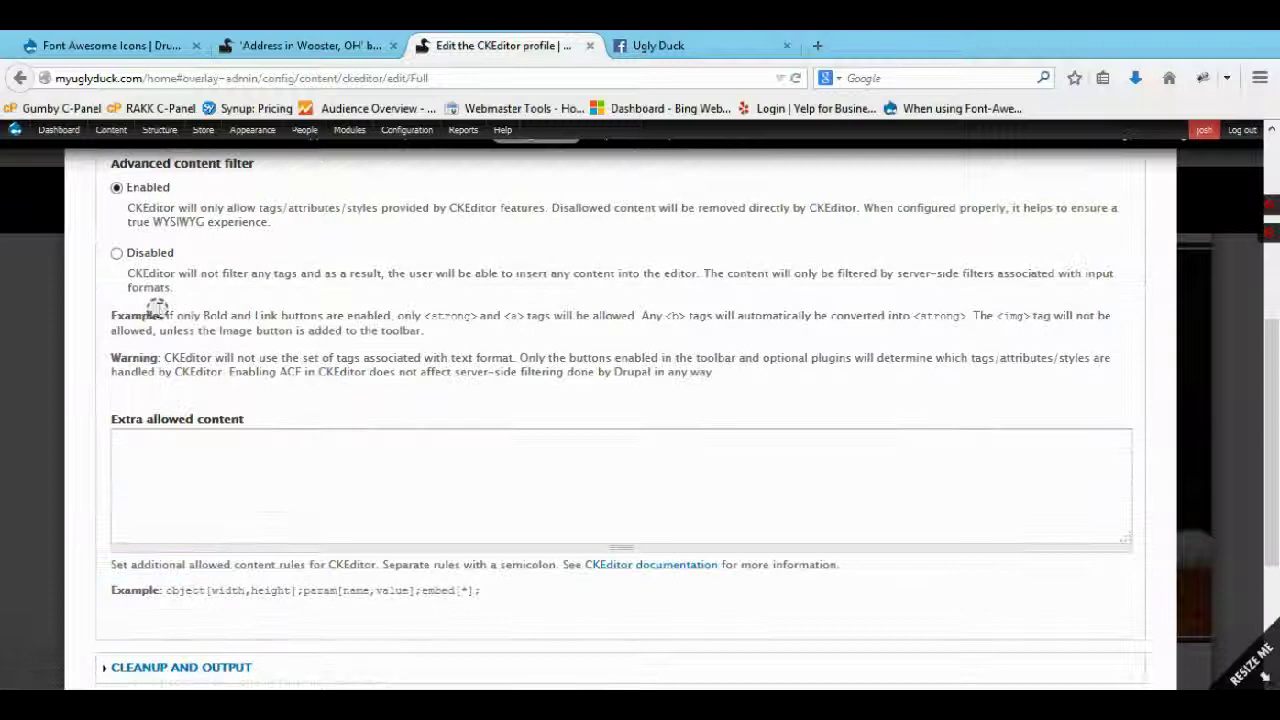
{"action": "left_click", "coordinate": [117, 253]}
{"action": "left_click_drag", "start_coordinate": [219, 300], "coordinate": [125, 302]}
- Set "Use custom formatting options" to Yes in the profile's Cleanup and Output settings and save the profile
{"action": "scroll", "coordinate": [85, 420], "scroll_direction": "down", "scroll_amount": 4}
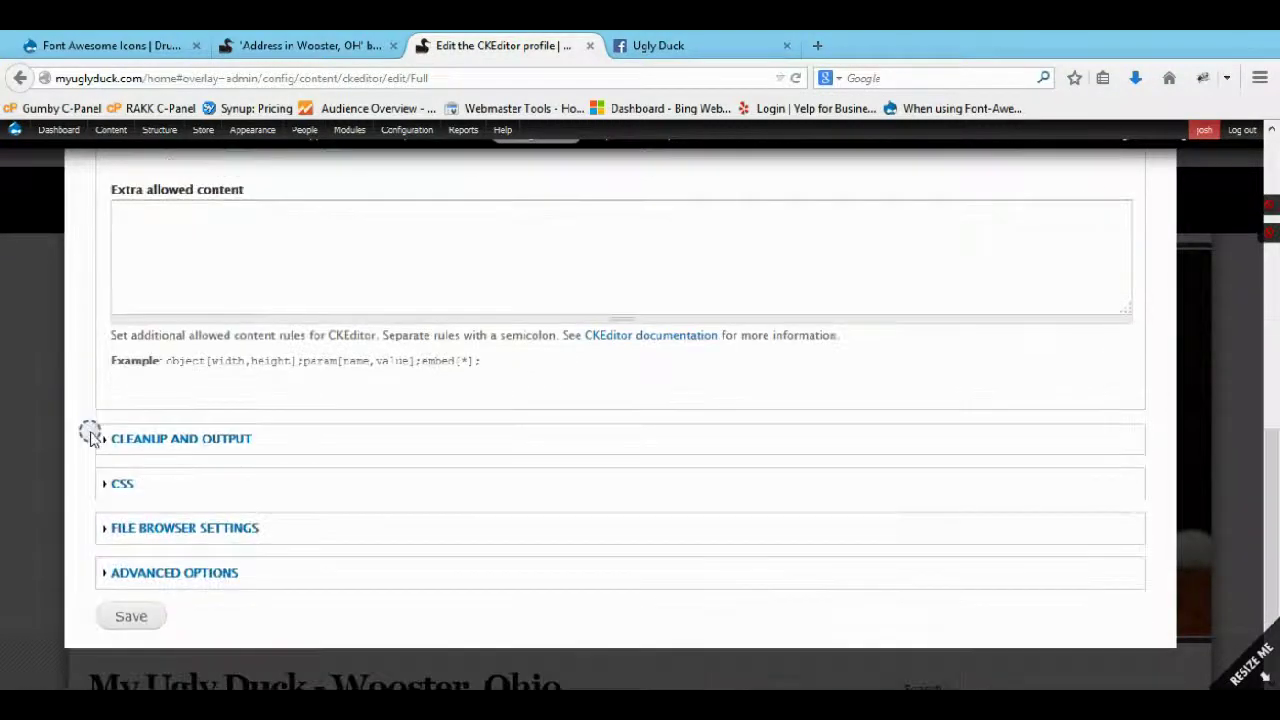
{"action": "left_click", "coordinate": [171, 438]}
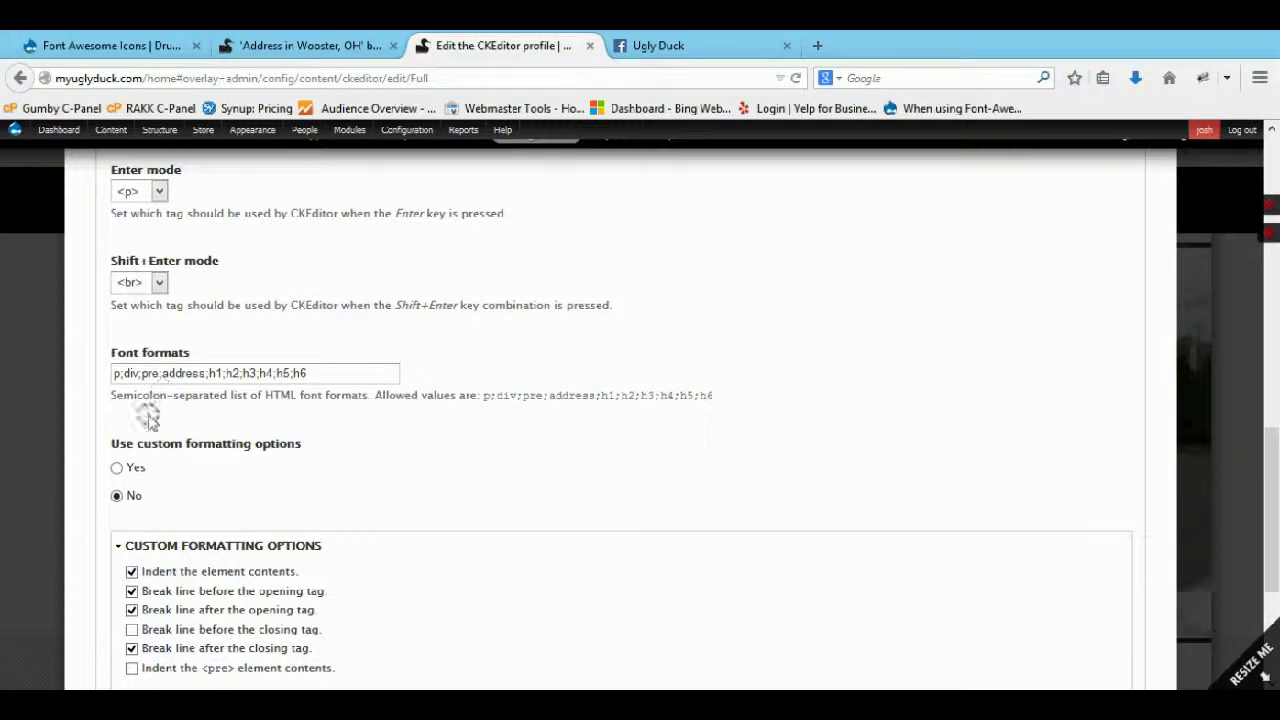
{"action": "left_click", "coordinate": [117, 467]}
{"action": "scroll", "coordinate": [115, 468], "scroll_direction": "down", "scroll_amount": 4}
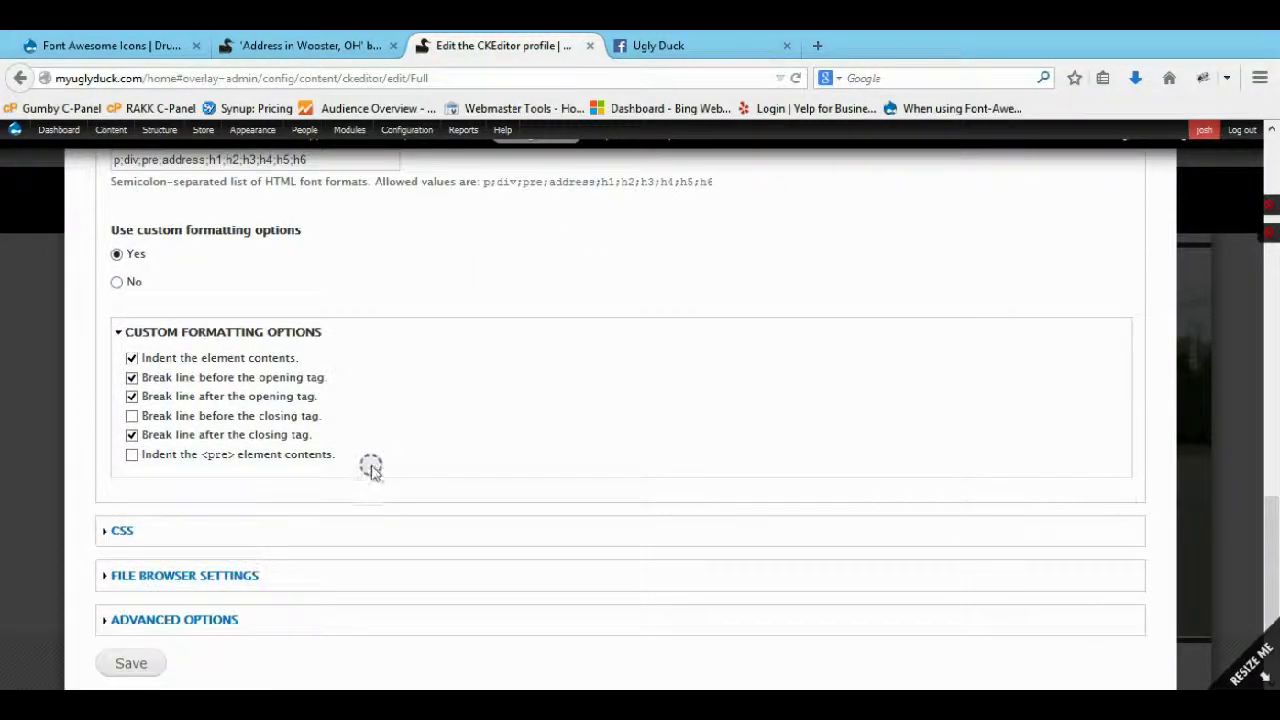
{"action": "left_click_drag", "start_coordinate": [371, 466], "coordinate": [165, 357]}
{"action": "left_click", "coordinate": [374, 418]}
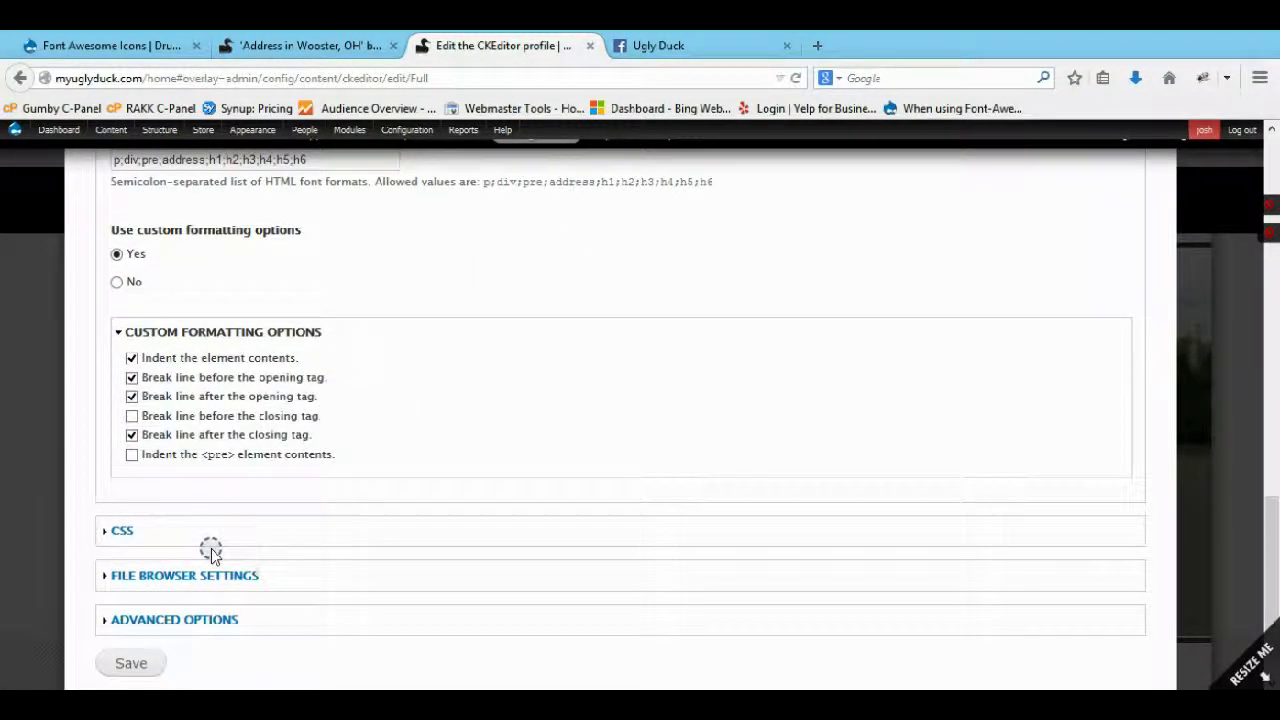
{"action": "scroll", "coordinate": [206, 546], "scroll_direction": "down", "scroll_amount": 1}
{"action": "left_click", "coordinate": [133, 617]}
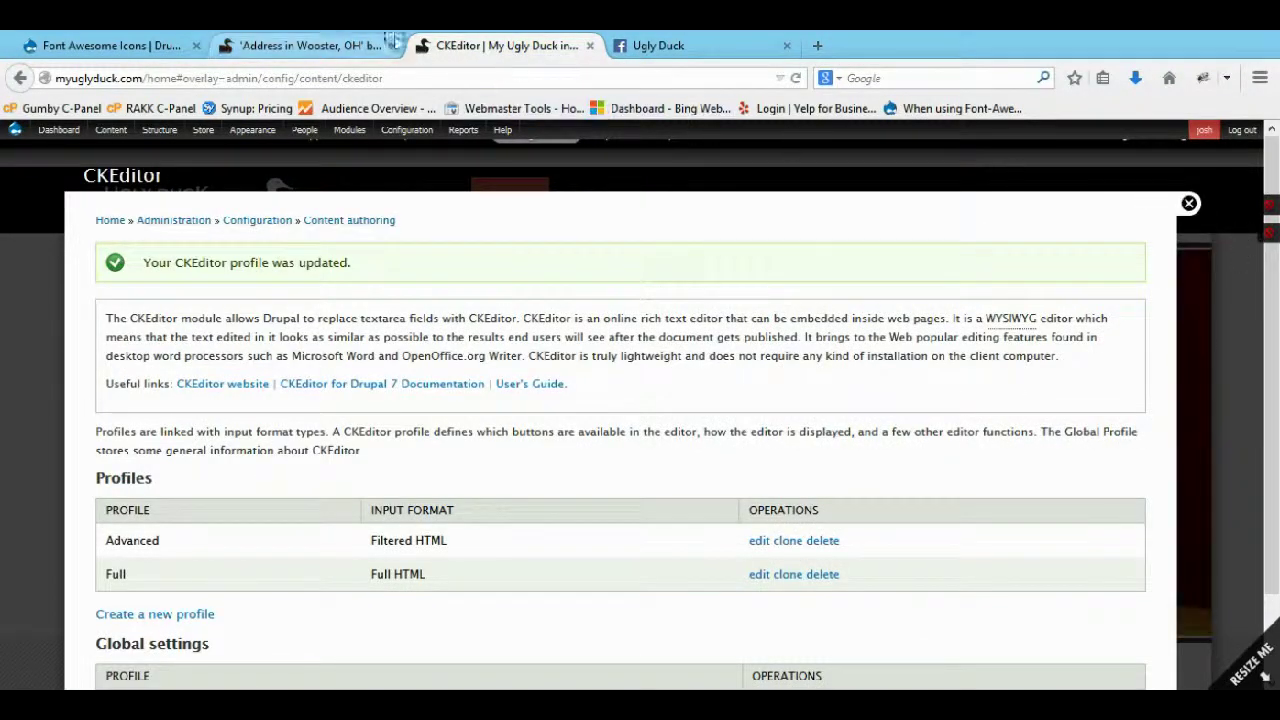
- Reload the address block's configuration page, close the CKEditor page, and show the block body as HTML source
{"action": "left_click", "coordinate": [337, 45]}
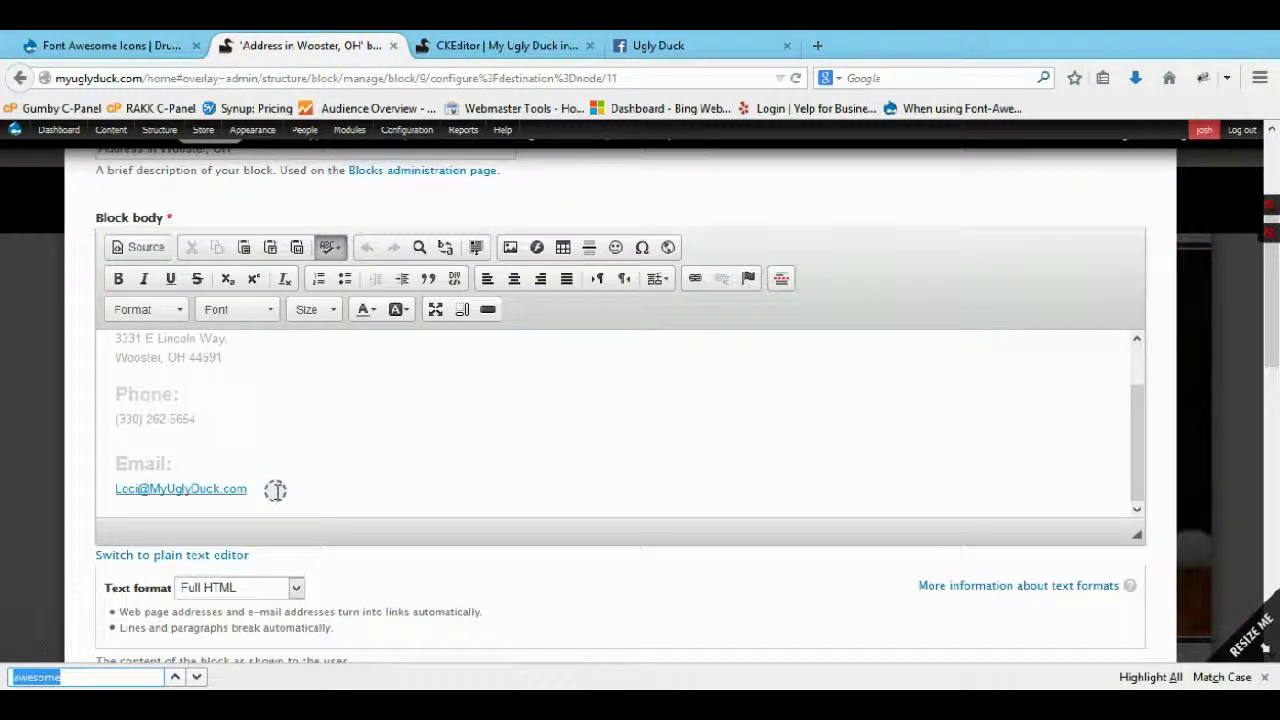
{"action": "left_click", "coordinate": [795, 78]}
{"action": "left_click", "coordinate": [590, 45]}
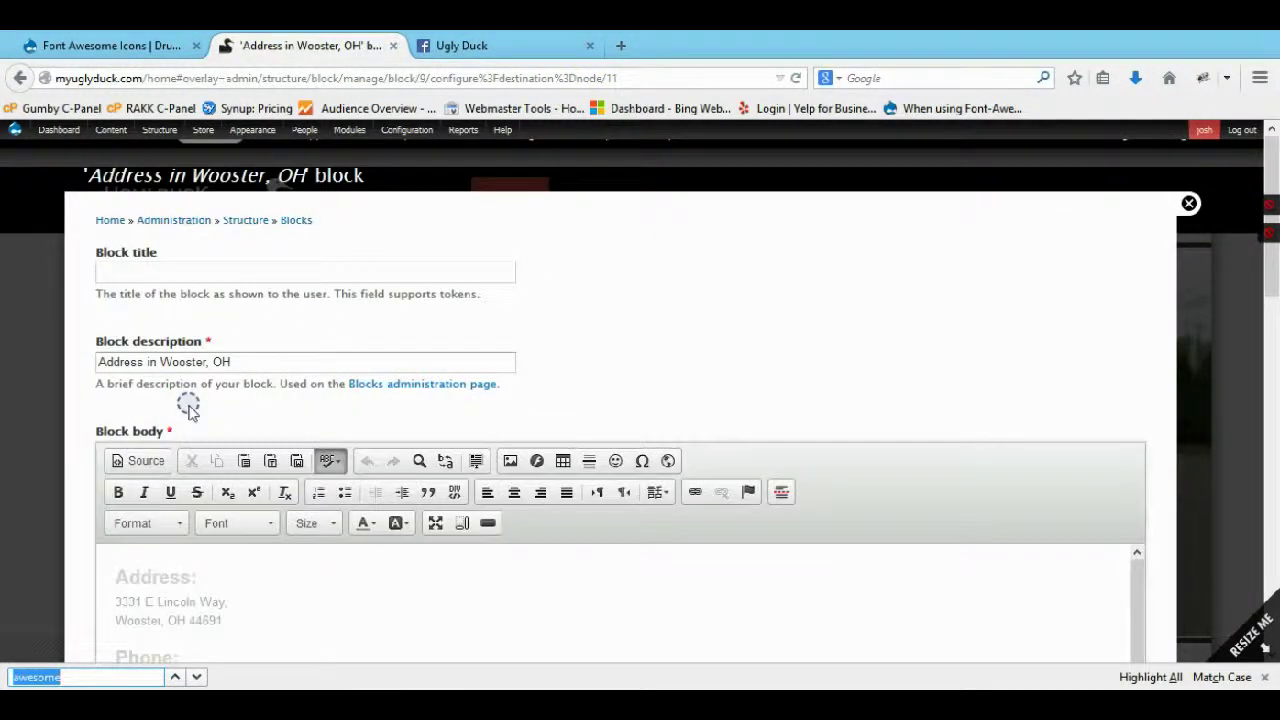
{"action": "left_click", "coordinate": [140, 462]}
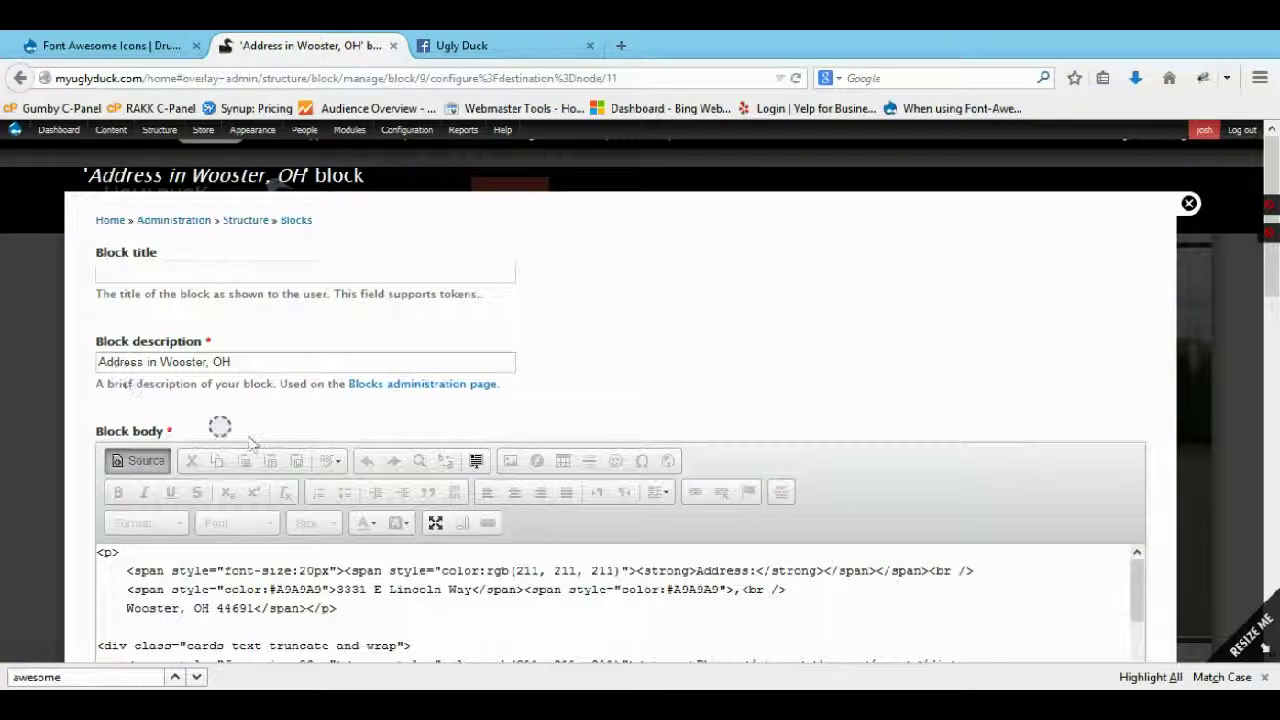
- Below the email line at the end of the block's HTML source, add a </br> line and the tag <i class="icon-twitter"></i>
{"action": "scroll", "coordinate": [500, 440], "scroll_direction": "down", "scroll_amount": 3}
{"action": "scroll", "coordinate": [744, 449], "scroll_direction": "down", "scroll_amount": 2}
{"action": "scroll", "coordinate": [744, 449], "scroll_direction": "down", "scroll_amount": 3}
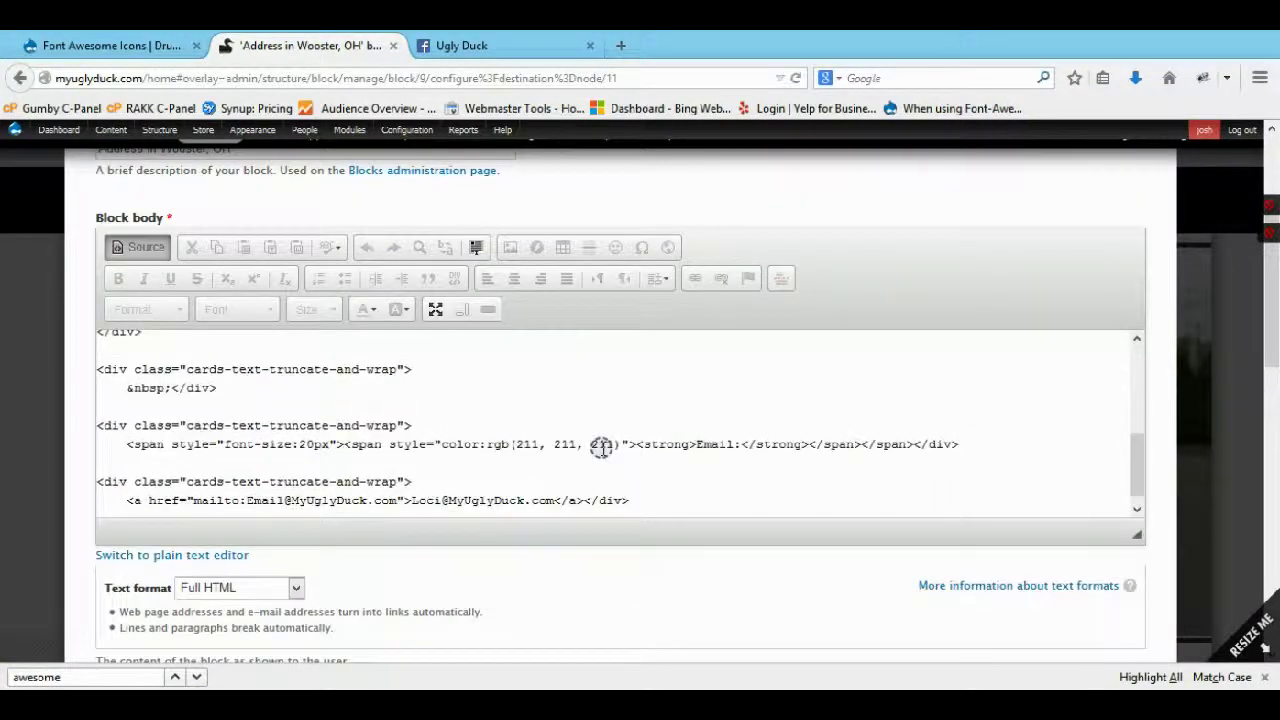
{"action": "left_click", "coordinate": [650, 483]}
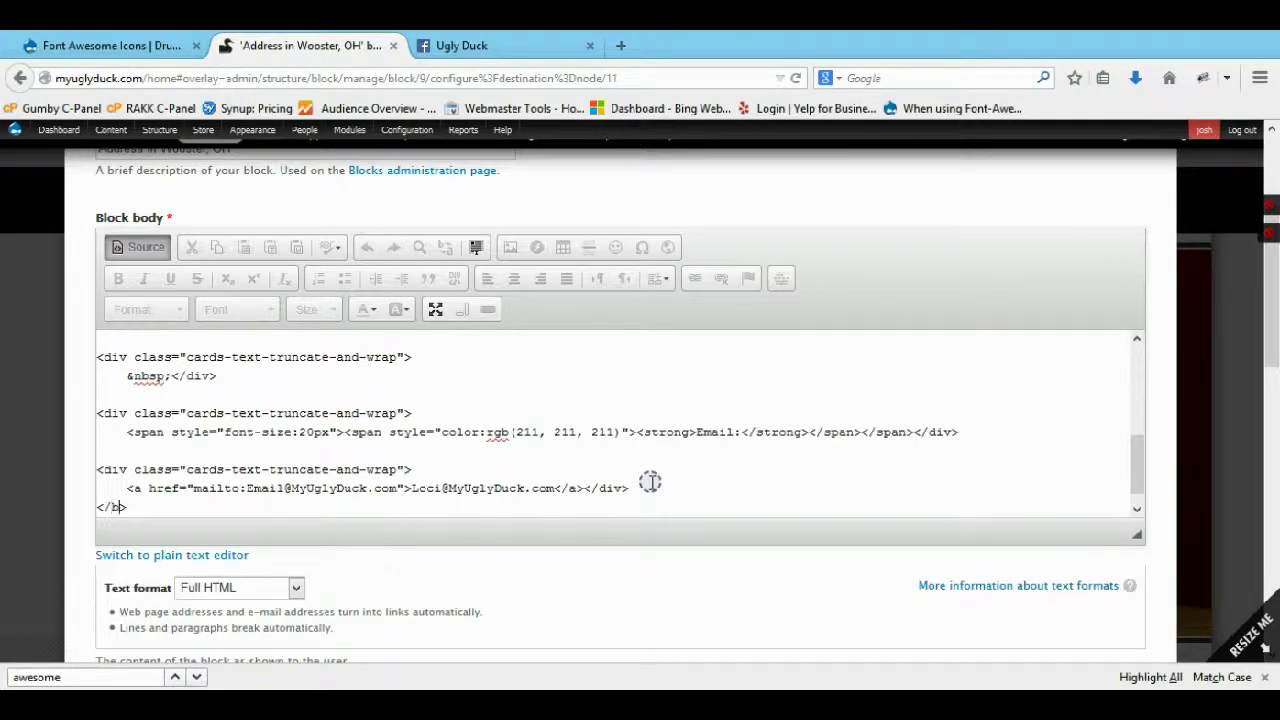
{"action": "key", "text": "Return"}
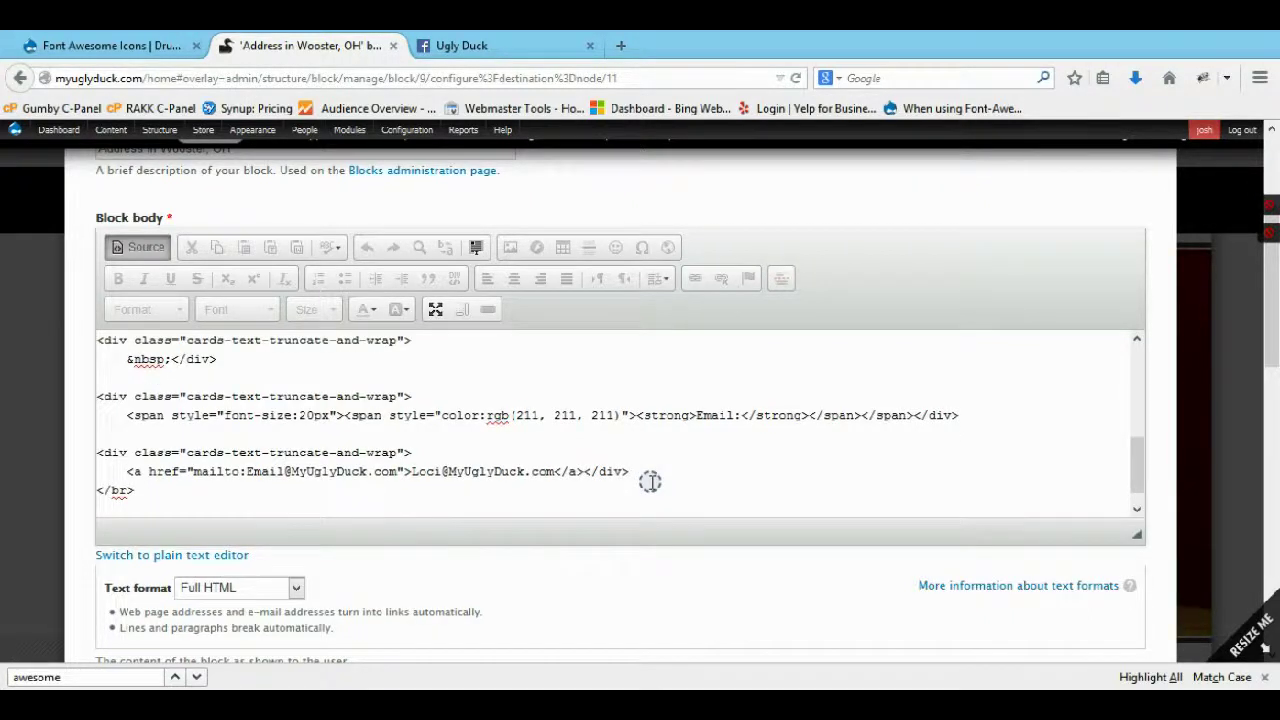
{"action": "type", "text": "<i class=\"icon-twitter\"></i>"}
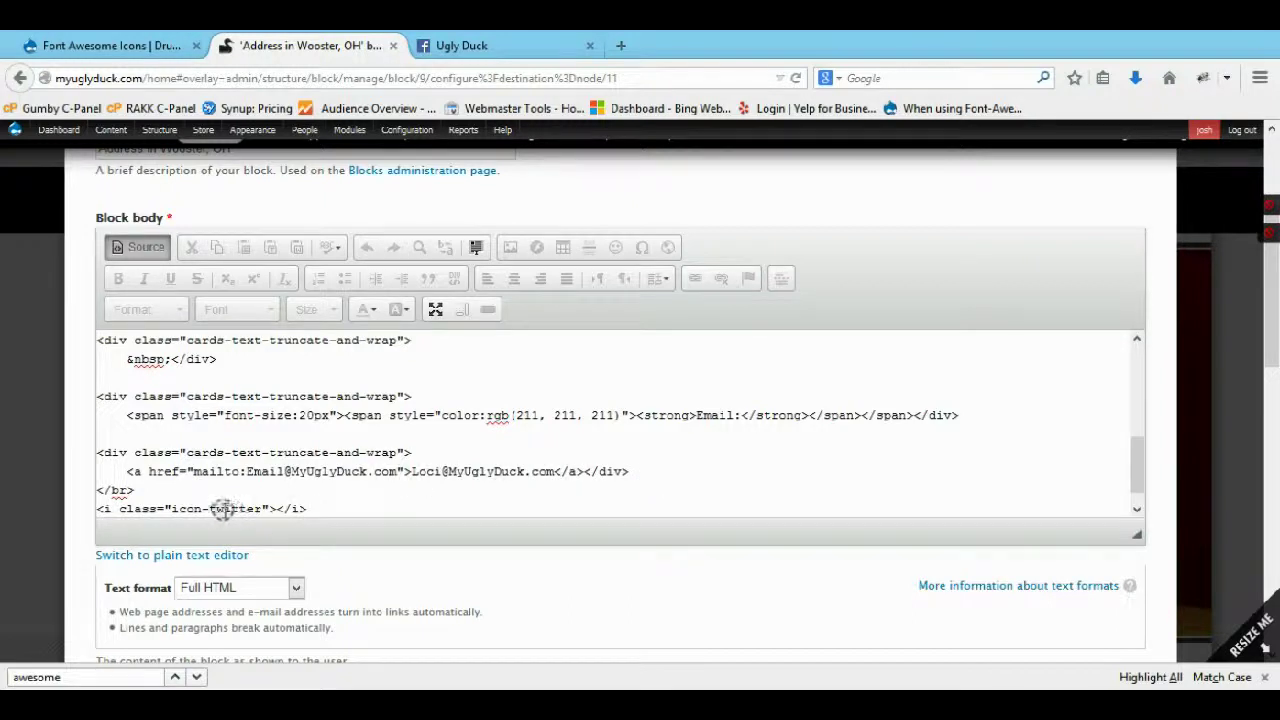
- Change the icon tag's class to "fa fa-facebook" and copy the whole tag
{"action": "left_click_drag", "start_coordinate": [260, 508], "coordinate": [190, 508]}
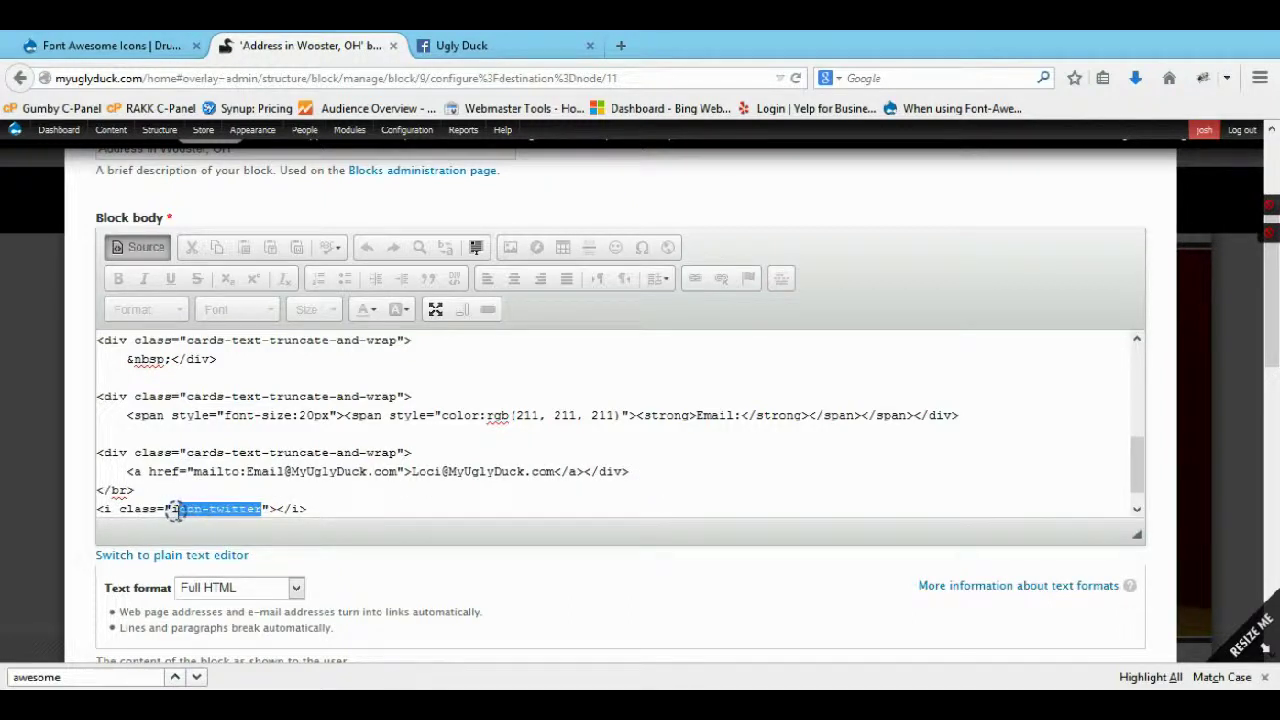
{"action": "type", "text": "fa fa-facebook"}
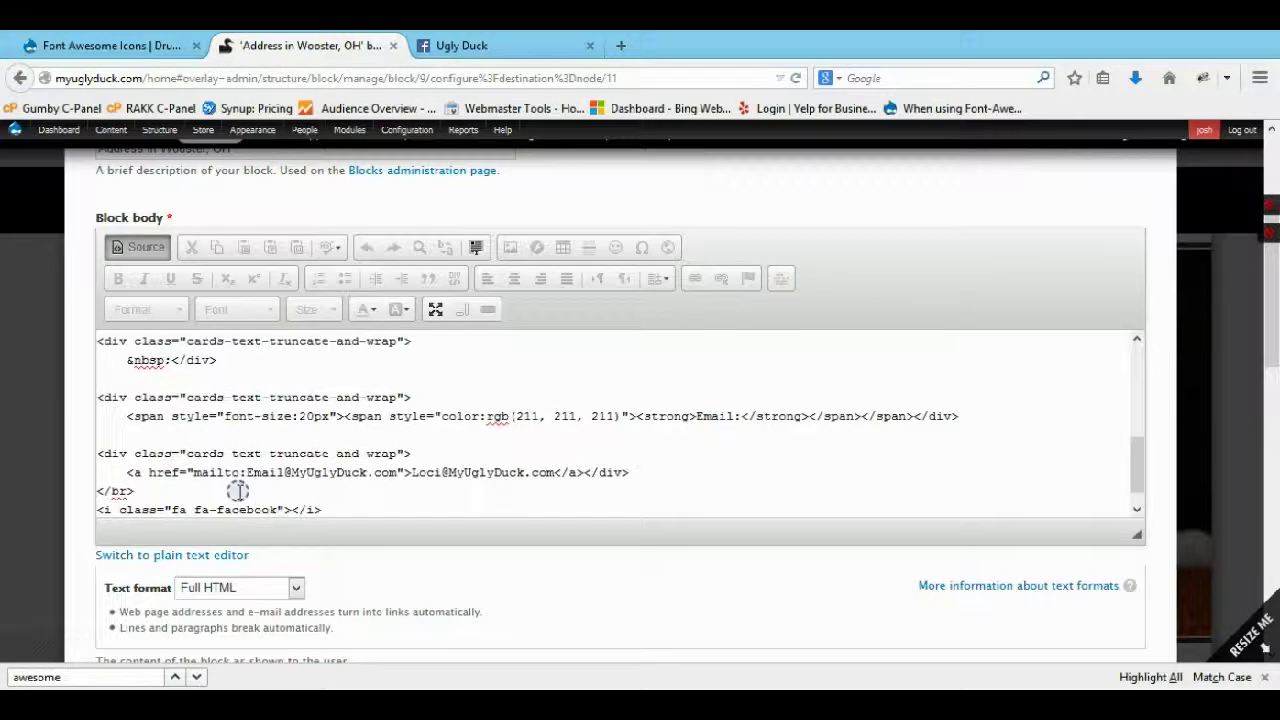
{"action": "triple_click", "coordinate": [248, 506]}
{"action": "key", "text": "ctrl+c"}
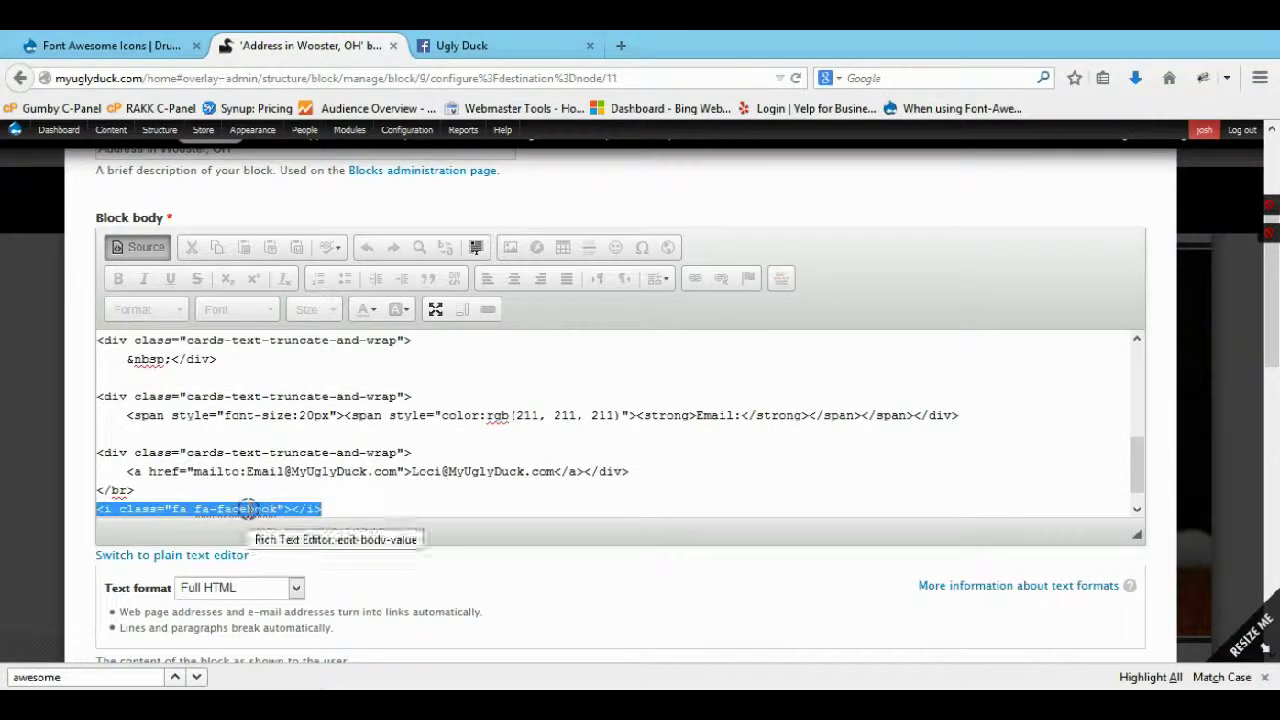
- Check the end of the block body in the rendered view, return to the HTML source and examine the code after the email line
{"action": "left_click", "coordinate": [140, 247]}
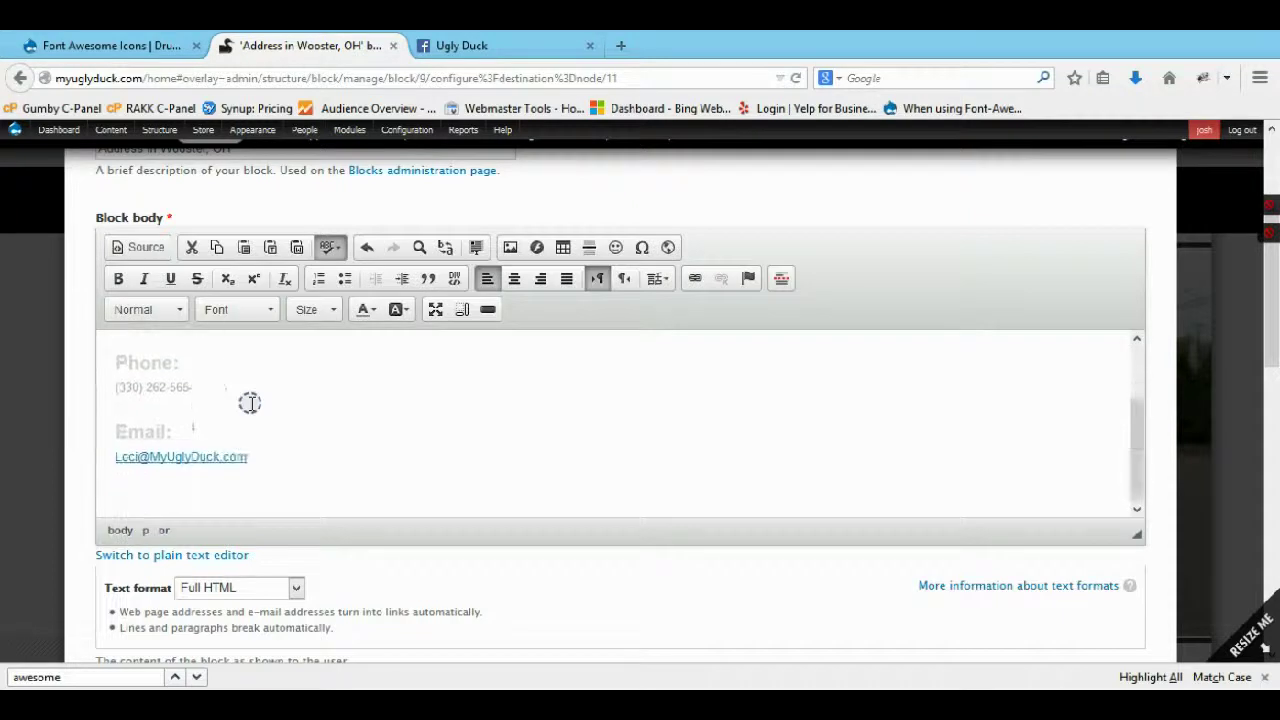
{"action": "left_click", "coordinate": [210, 495]}
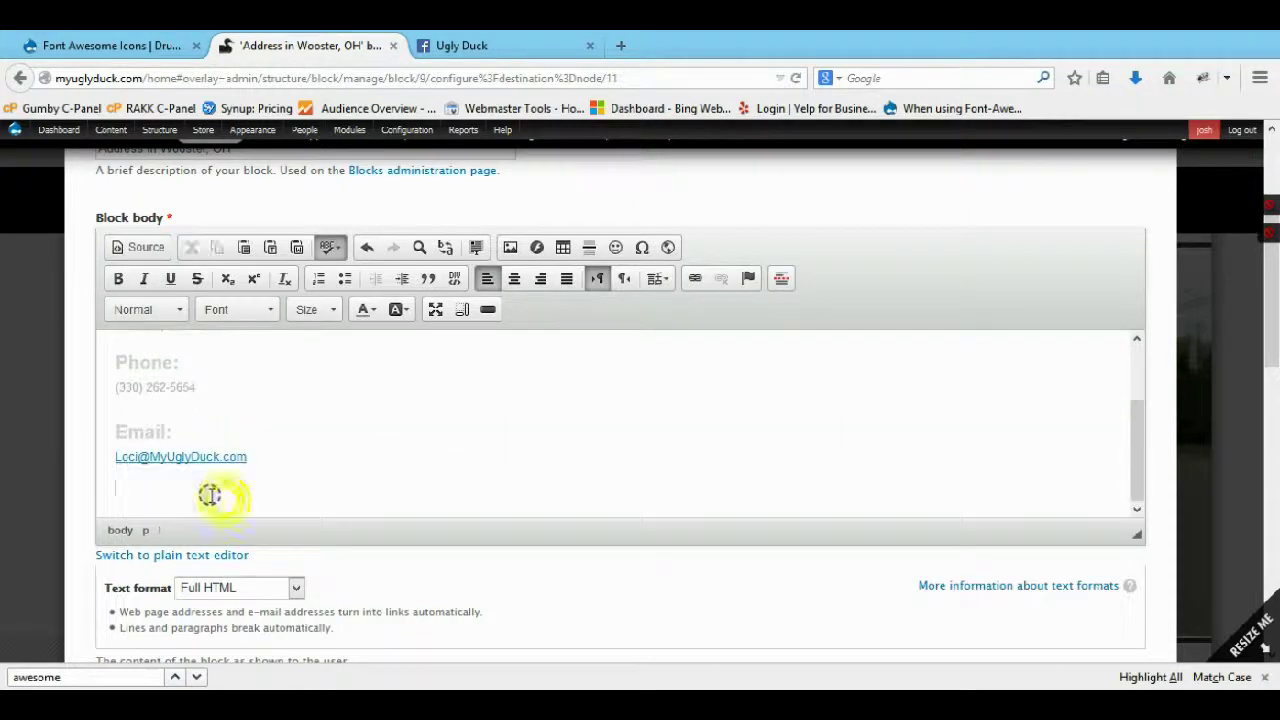
{"action": "left_click", "coordinate": [142, 247]}
{"action": "scroll", "coordinate": [345, 432], "scroll_direction": "down", "scroll_amount": 5}
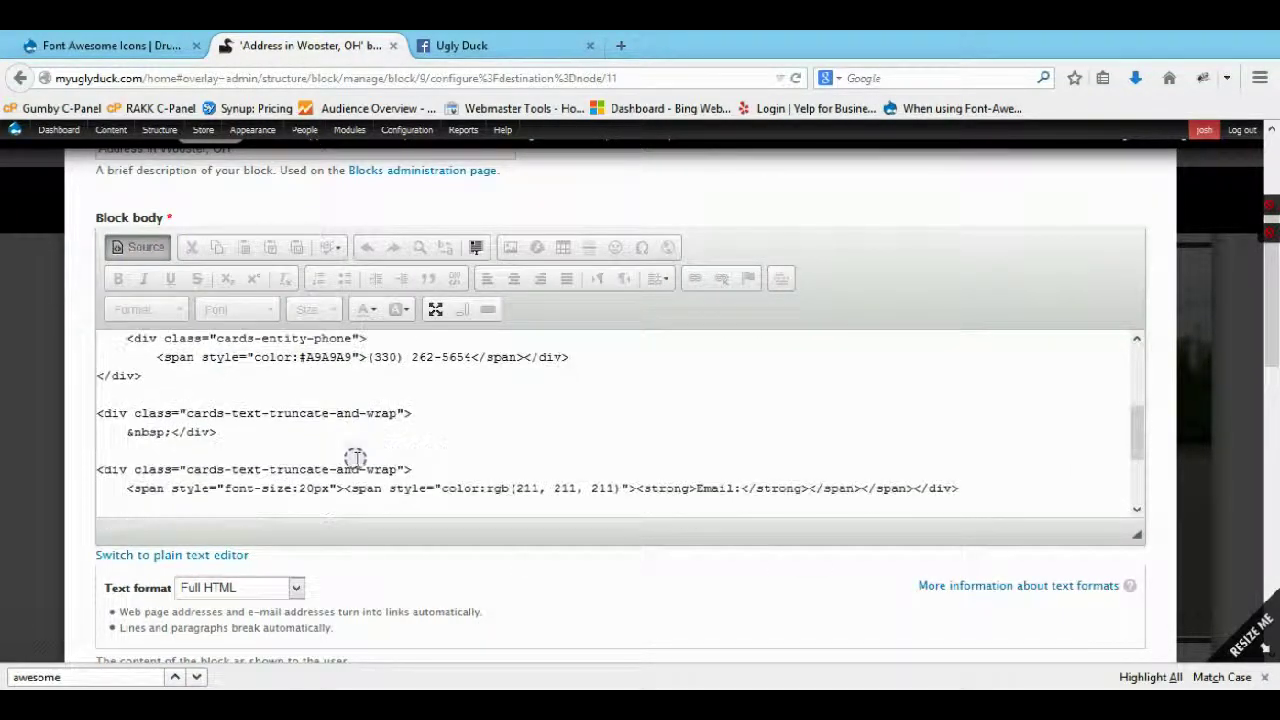
{"action": "scroll", "coordinate": [360, 458], "scroll_direction": "down", "scroll_amount": 2}
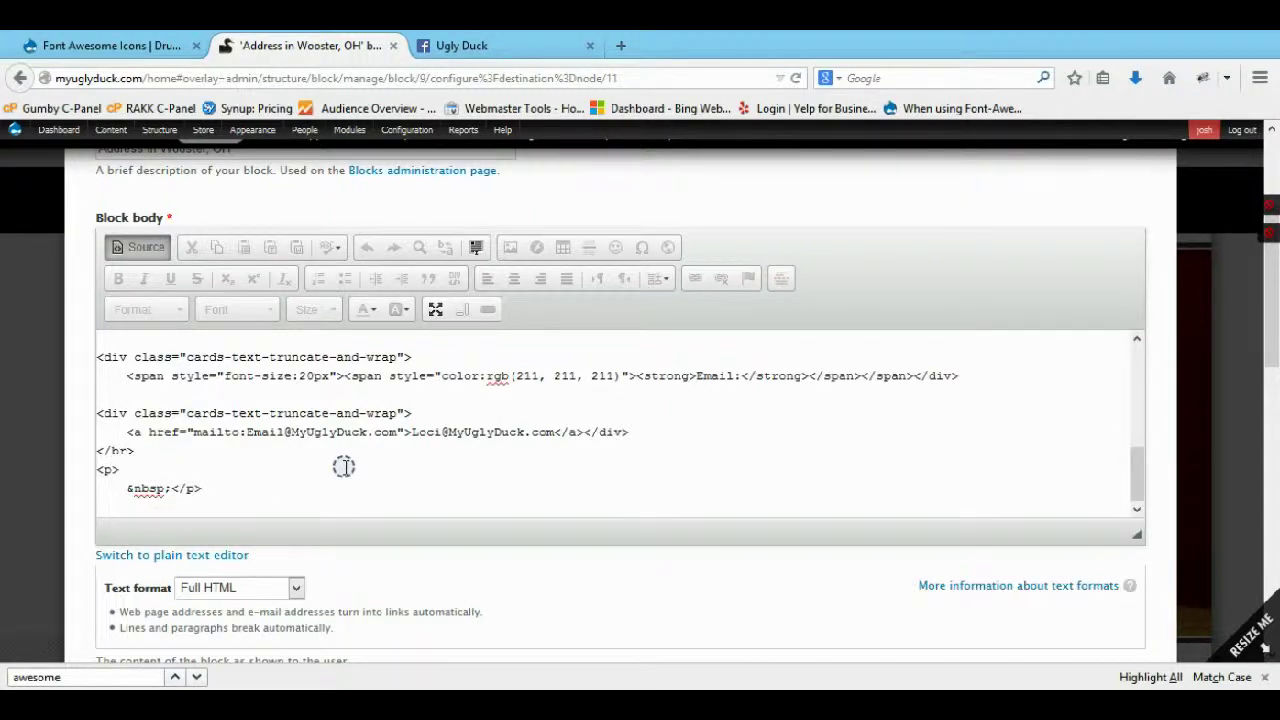
- Paste the copied Facebook icon tag above the empty paragraph and insert &nbsp; between its opening and closing tags
{"action": "key", "text": "Return"}
{"action": "key", "text": "ctrl+v"}
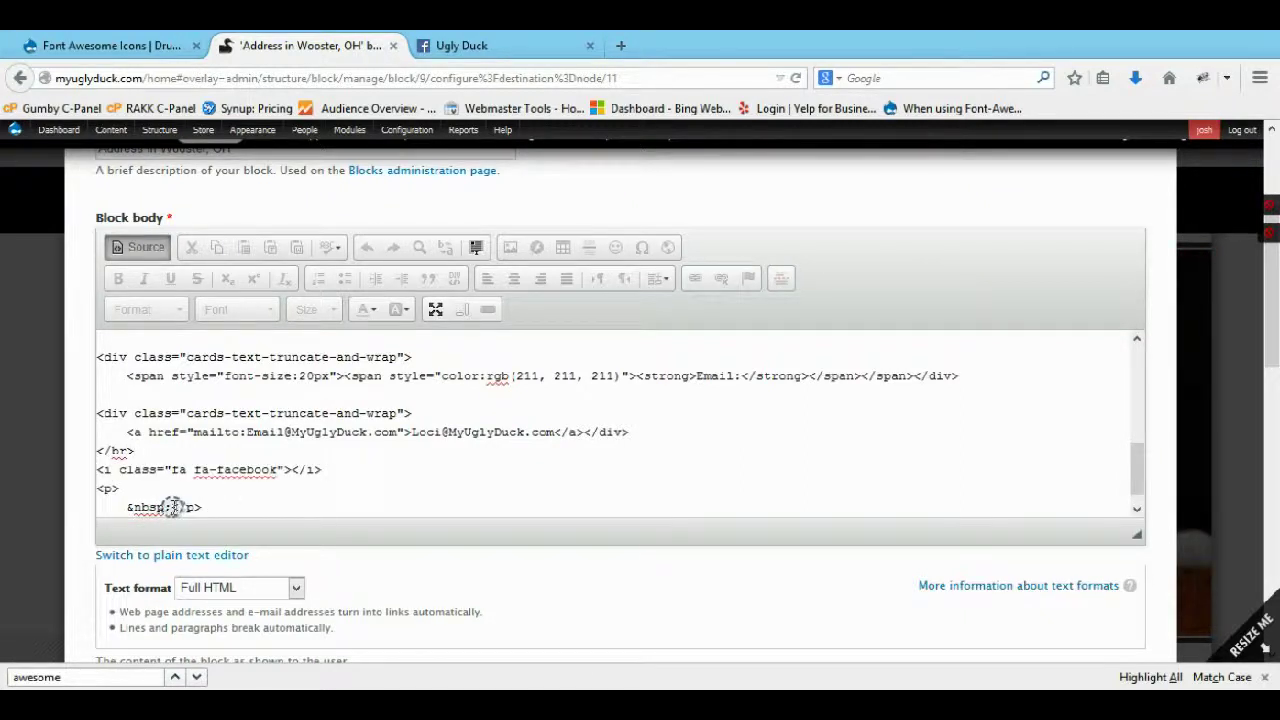
{"action": "left_click_drag", "start_coordinate": [172, 507], "coordinate": [152, 510]}
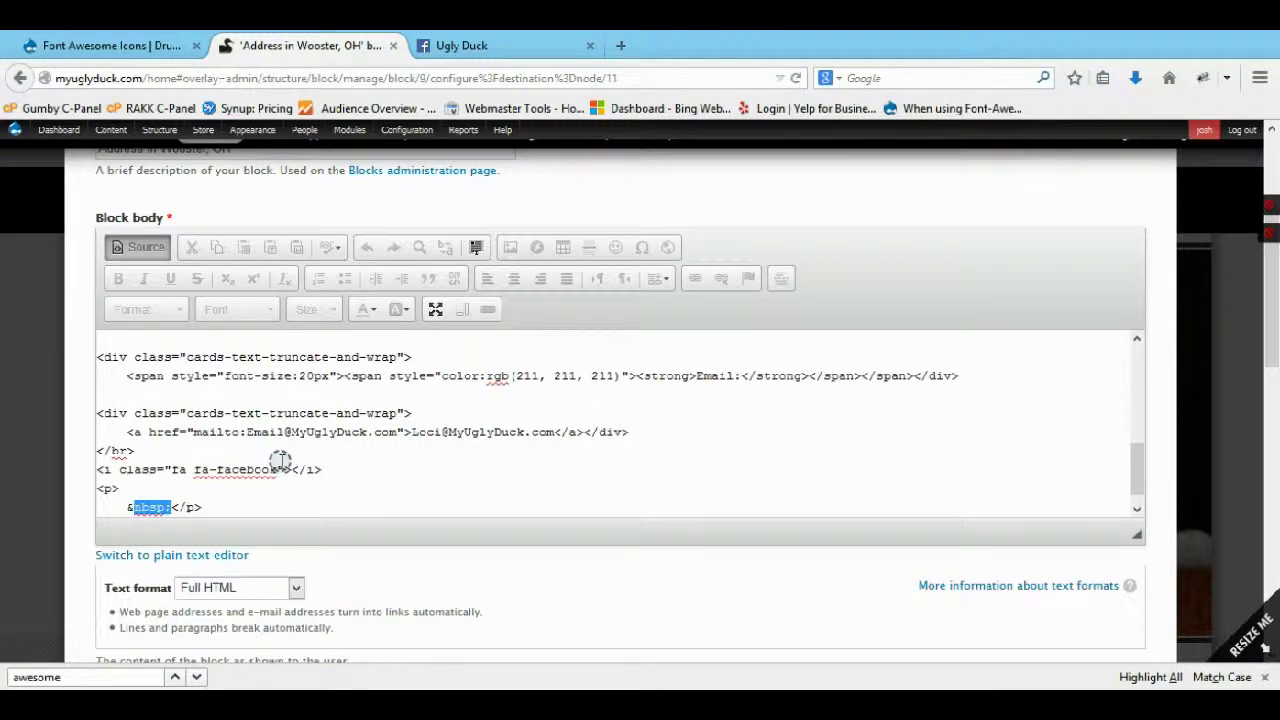
{"action": "left_click", "coordinate": [291, 467]}
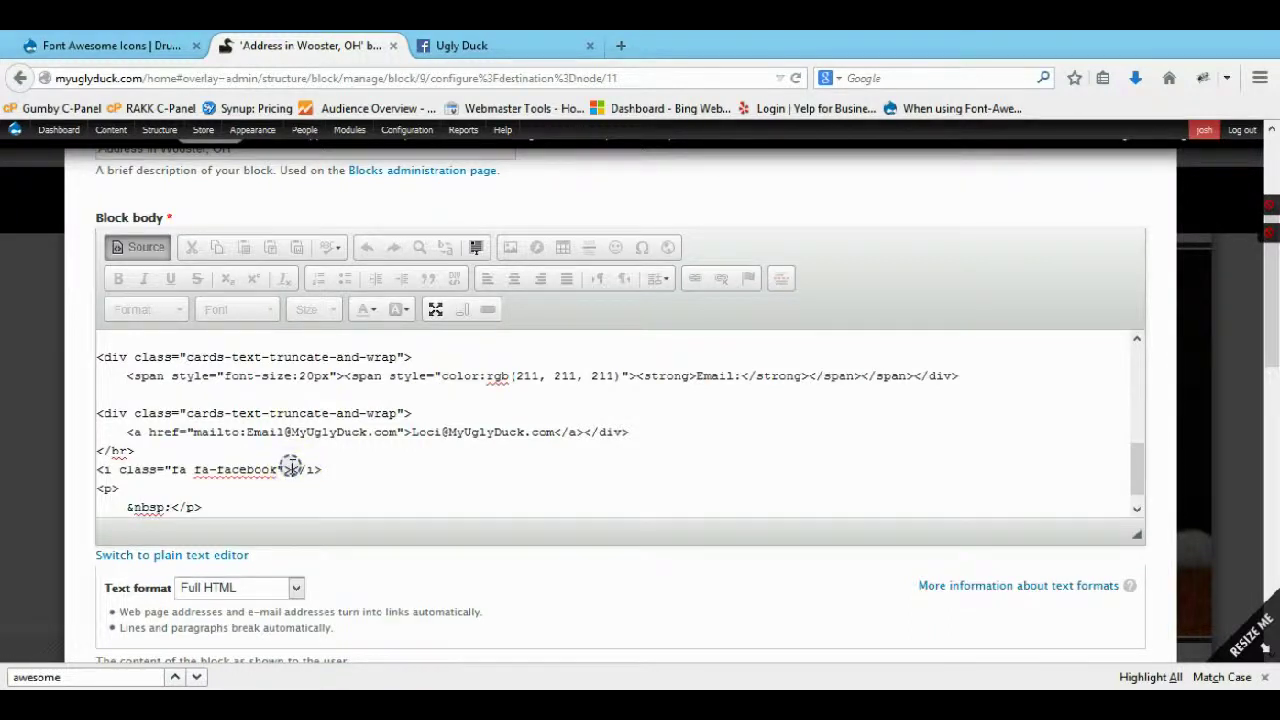
{"action": "type", "text": "x"}
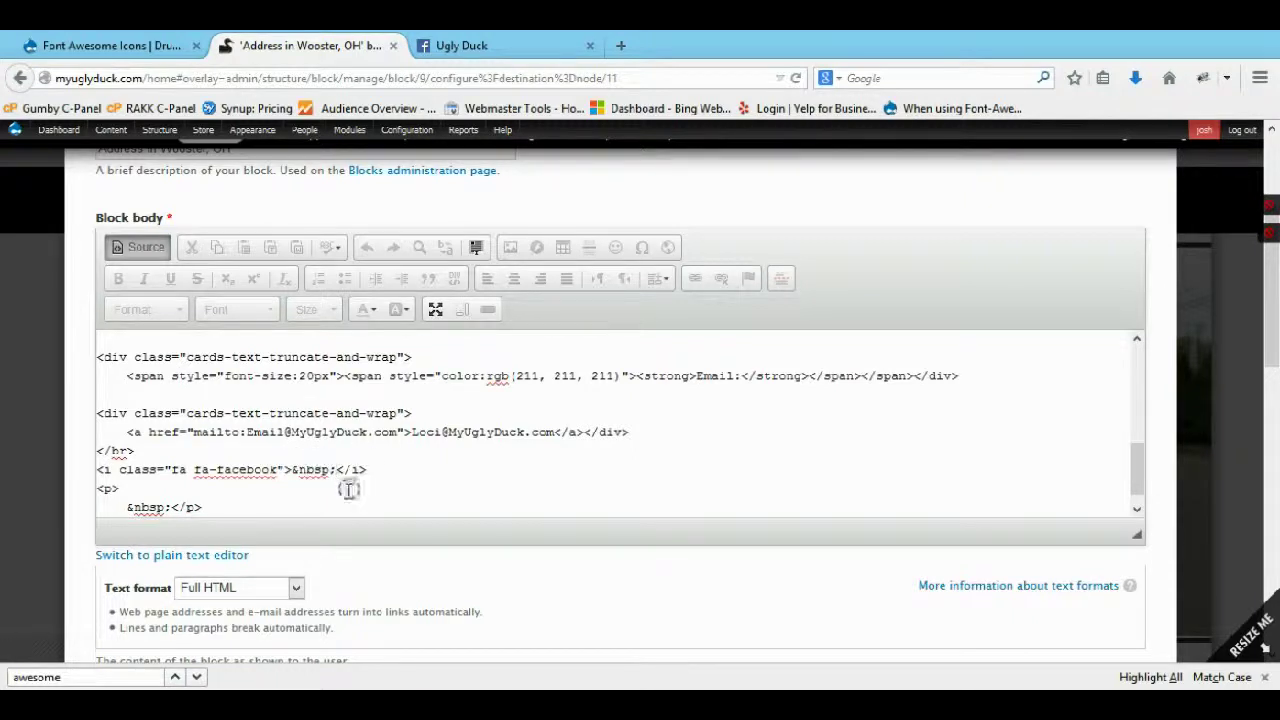
- Delete the empty paragraph after the icon tag and check the end of the block body in the rendered view
{"action": "triple_click", "coordinate": [314, 500]}
{"action": "left_click_drag", "start_coordinate": [314, 500], "coordinate": [100, 490]}
{"action": "key", "text": "Delete"}
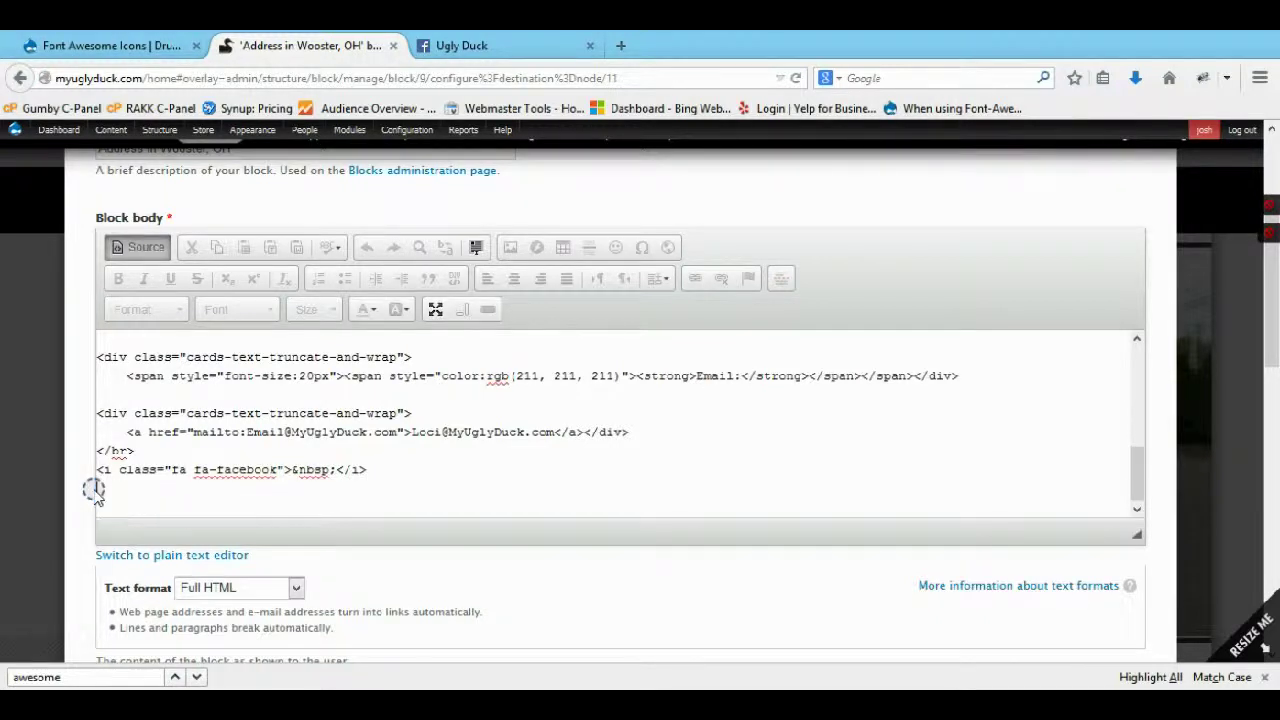
{"action": "left_click", "coordinate": [145, 245]}
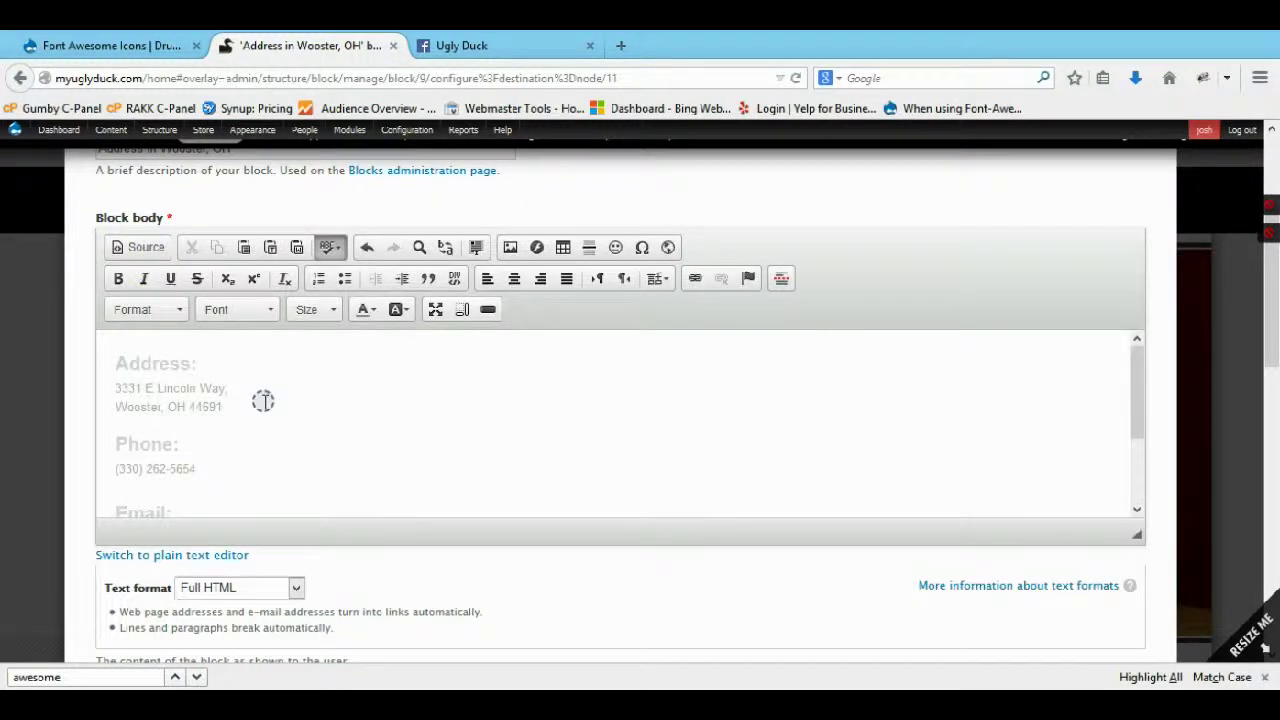
{"action": "scroll", "coordinate": [255, 430], "scroll_direction": "down", "scroll_amount": 3}
{"action": "left_click", "coordinate": [231, 480]}
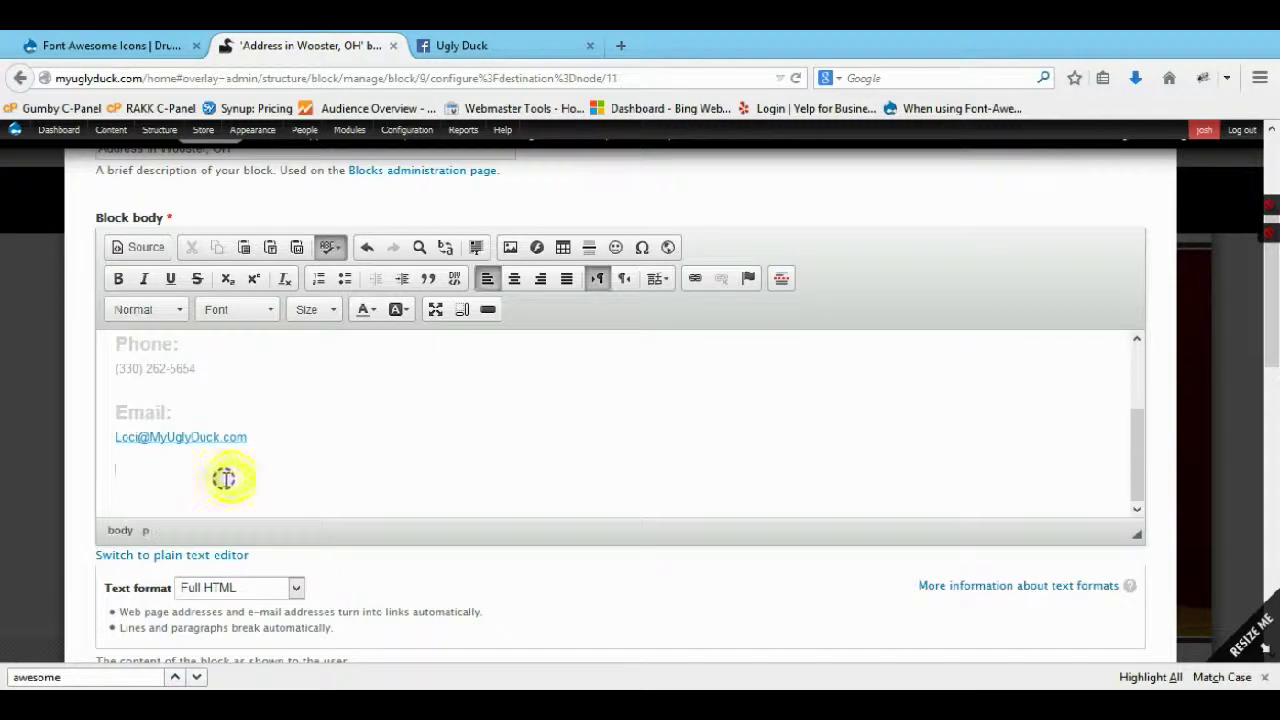
{"action": "left_click", "coordinate": [117, 508]}
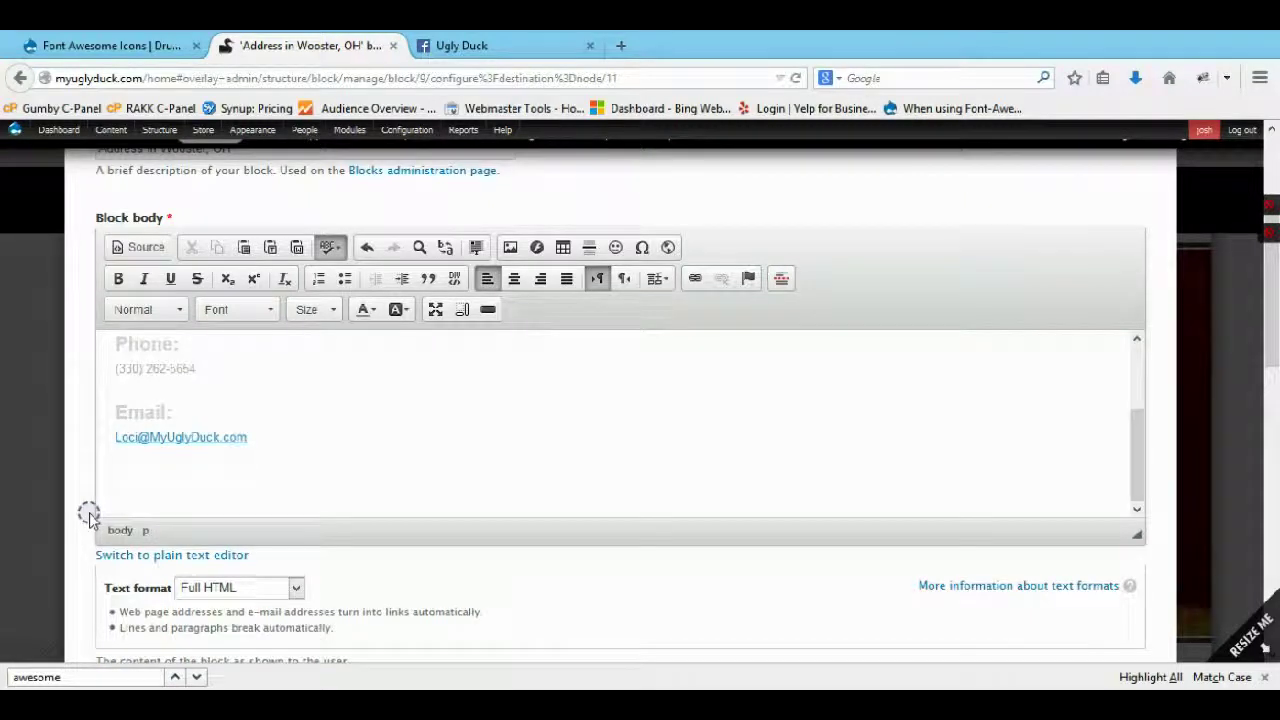
- Save the address block and check the Facebook icon below the email address in the site's footer
{"action": "scroll", "coordinate": [89, 515], "scroll_direction": "down", "scroll_amount": 10}
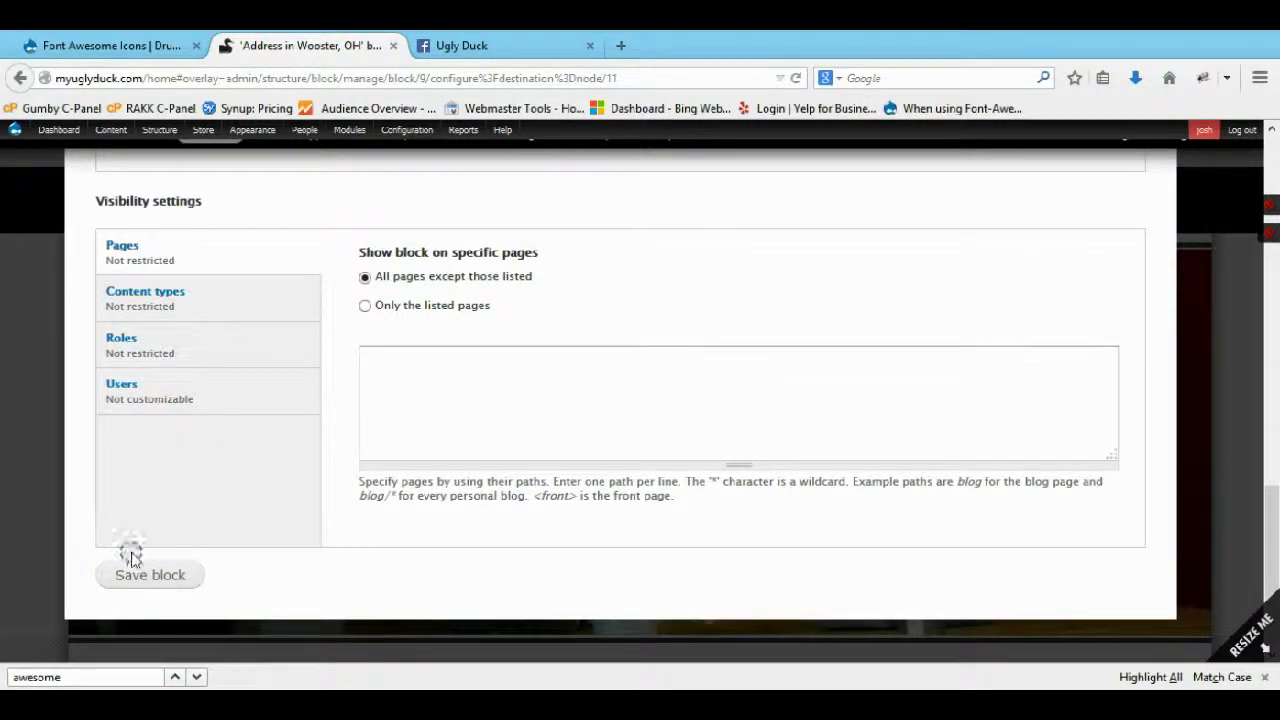
{"action": "left_click", "coordinate": [136, 572]}
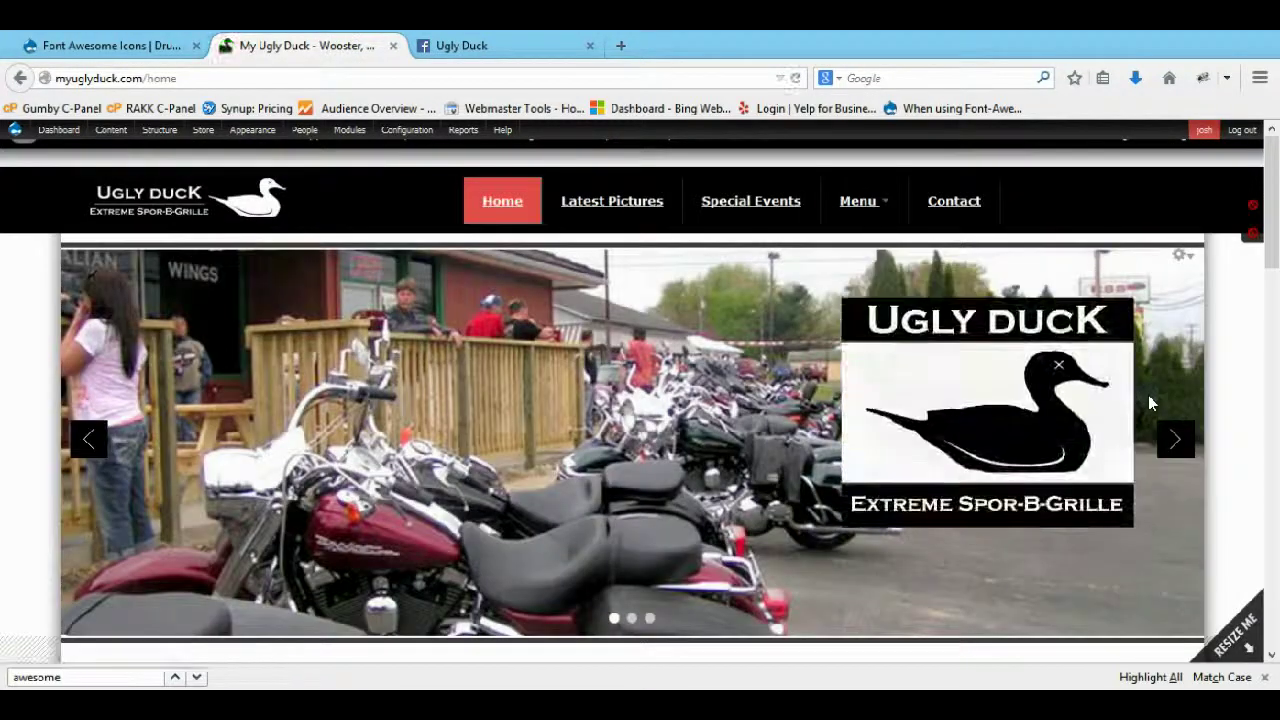
{"action": "scroll", "coordinate": [1148, 400], "scroll_direction": "down", "scroll_amount": 15}
{"action": "left_click", "coordinate": [923, 566]}
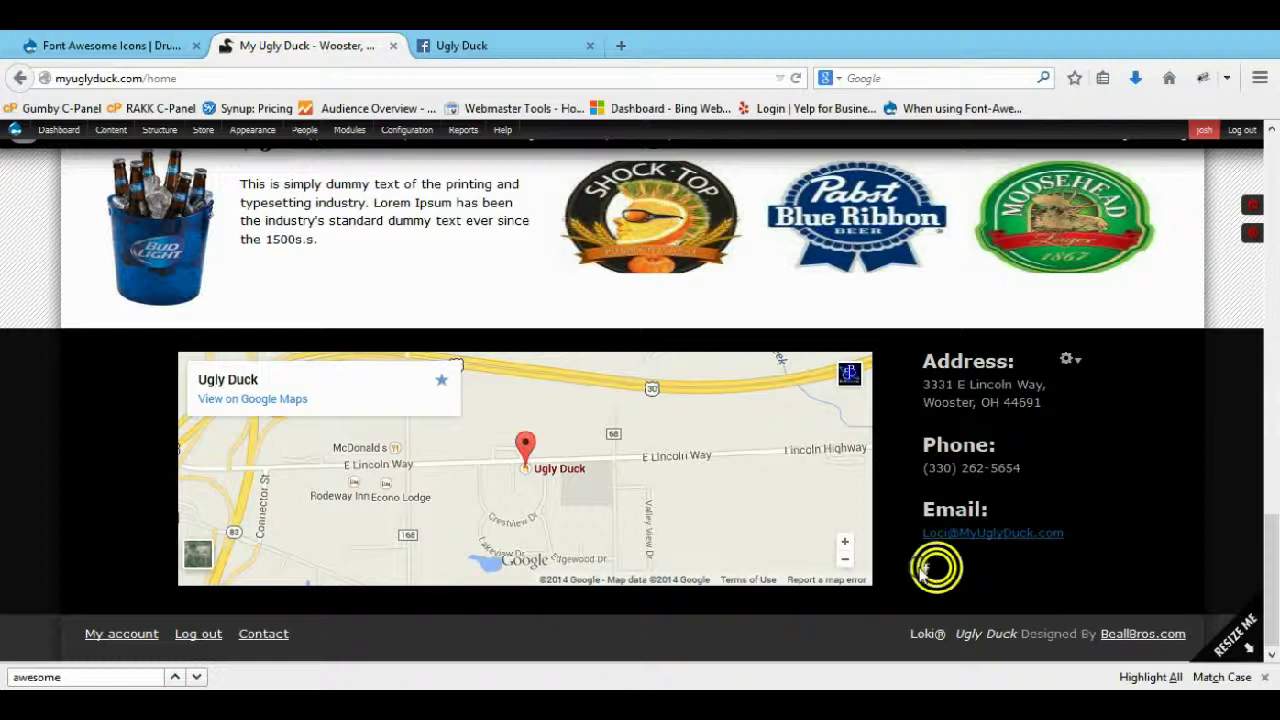
- Open the footer address block's configuration and select the Facebook icon at the end of the block body
{"action": "left_click", "coordinate": [1070, 360]}
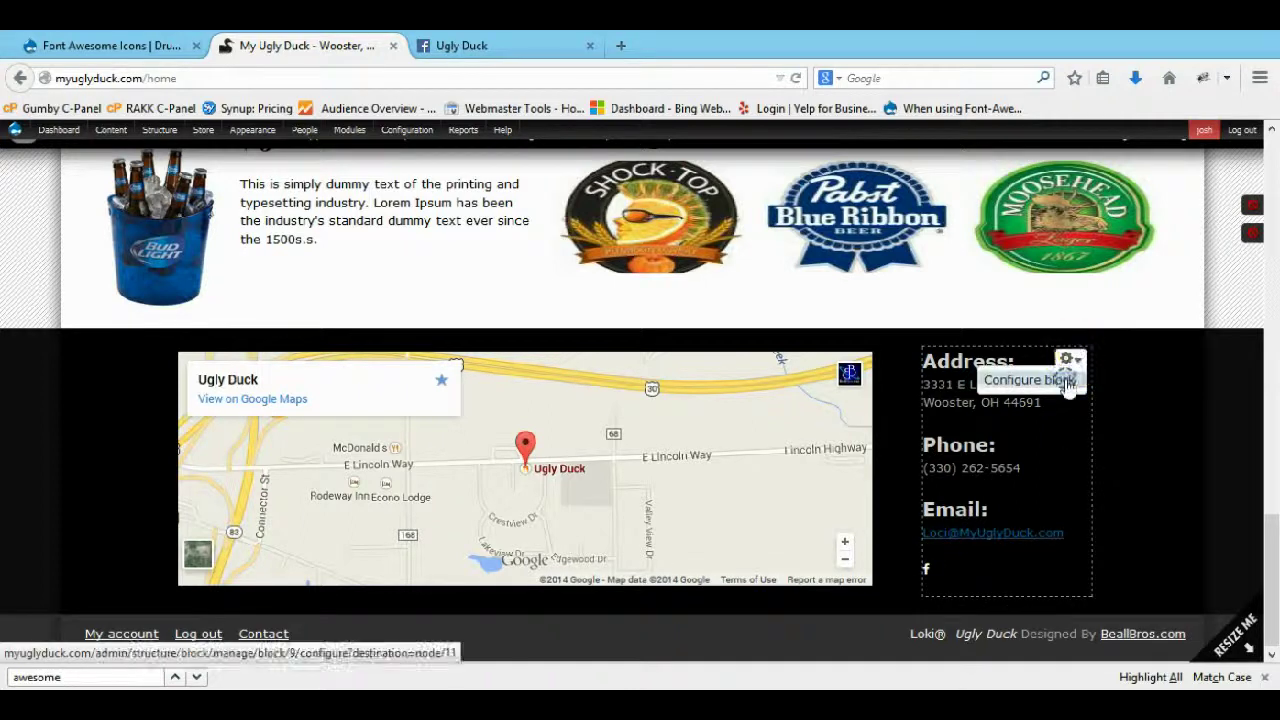
{"action": "left_click", "coordinate": [1063, 374]}
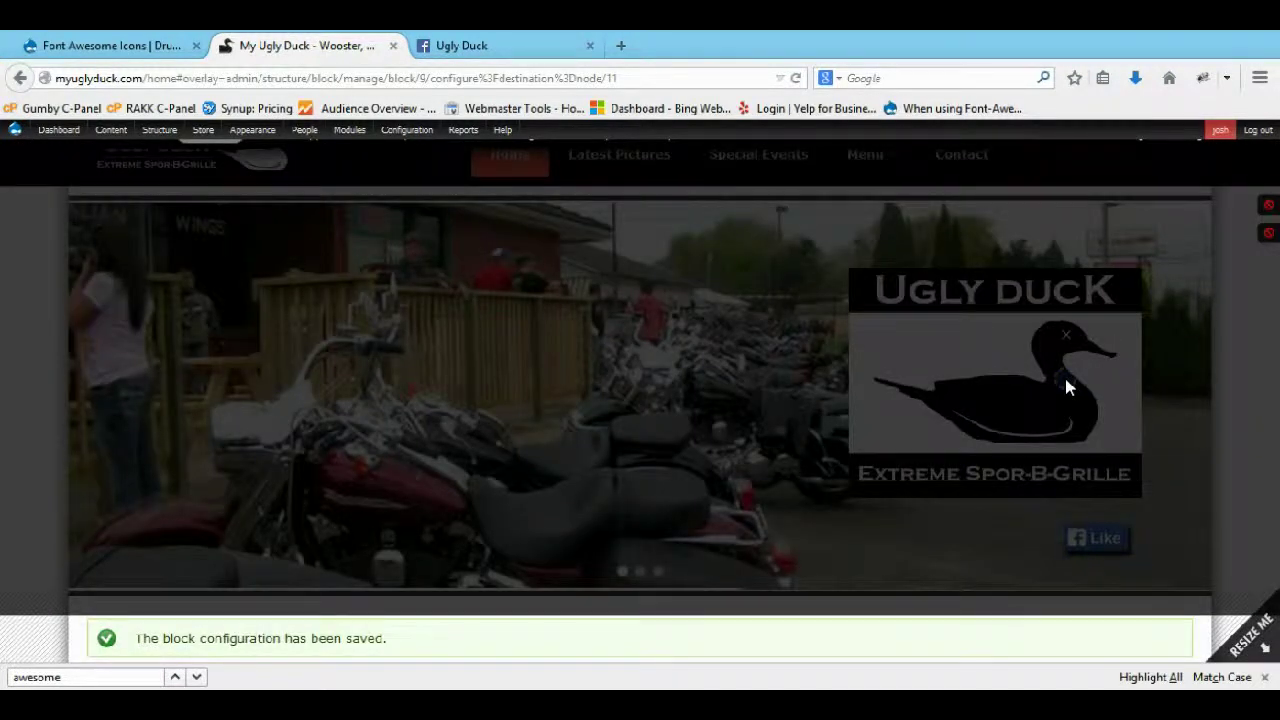
{"action": "scroll", "coordinate": [200, 440], "scroll_direction": "down", "scroll_amount": 3}
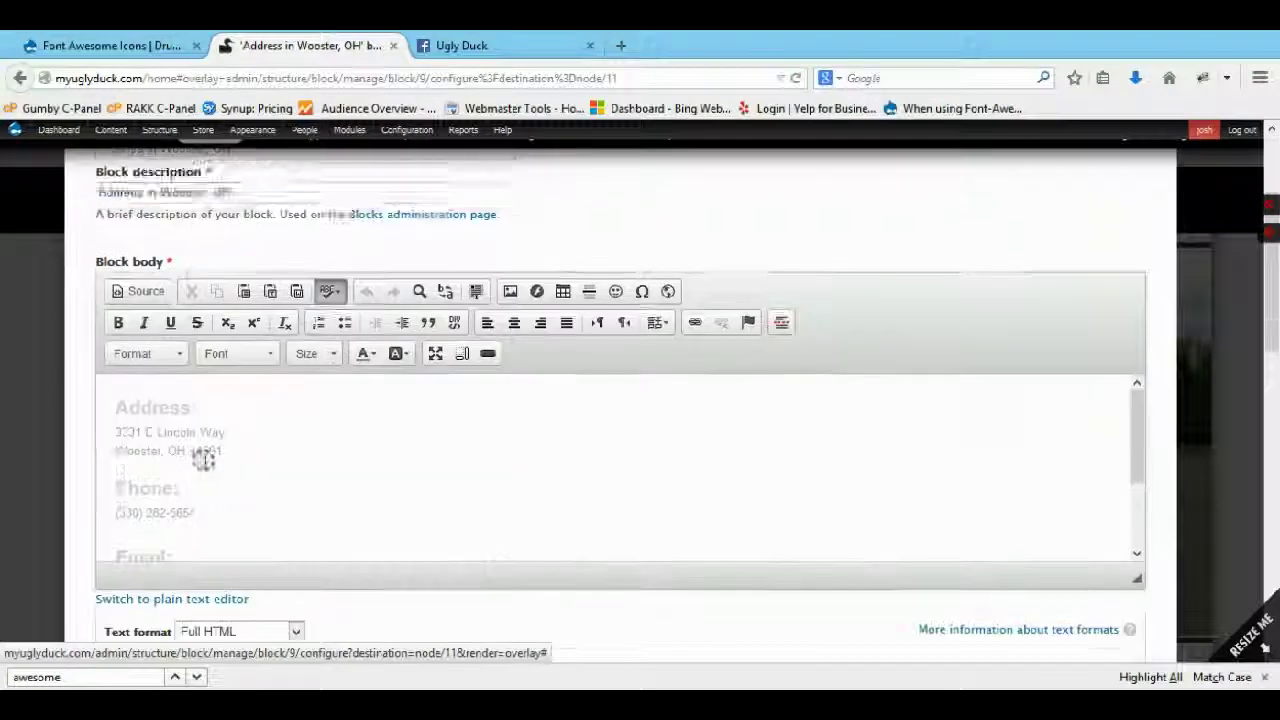
{"action": "scroll", "coordinate": [229, 454], "scroll_direction": "down", "scroll_amount": 3}
{"action": "left_click", "coordinate": [178, 484]}
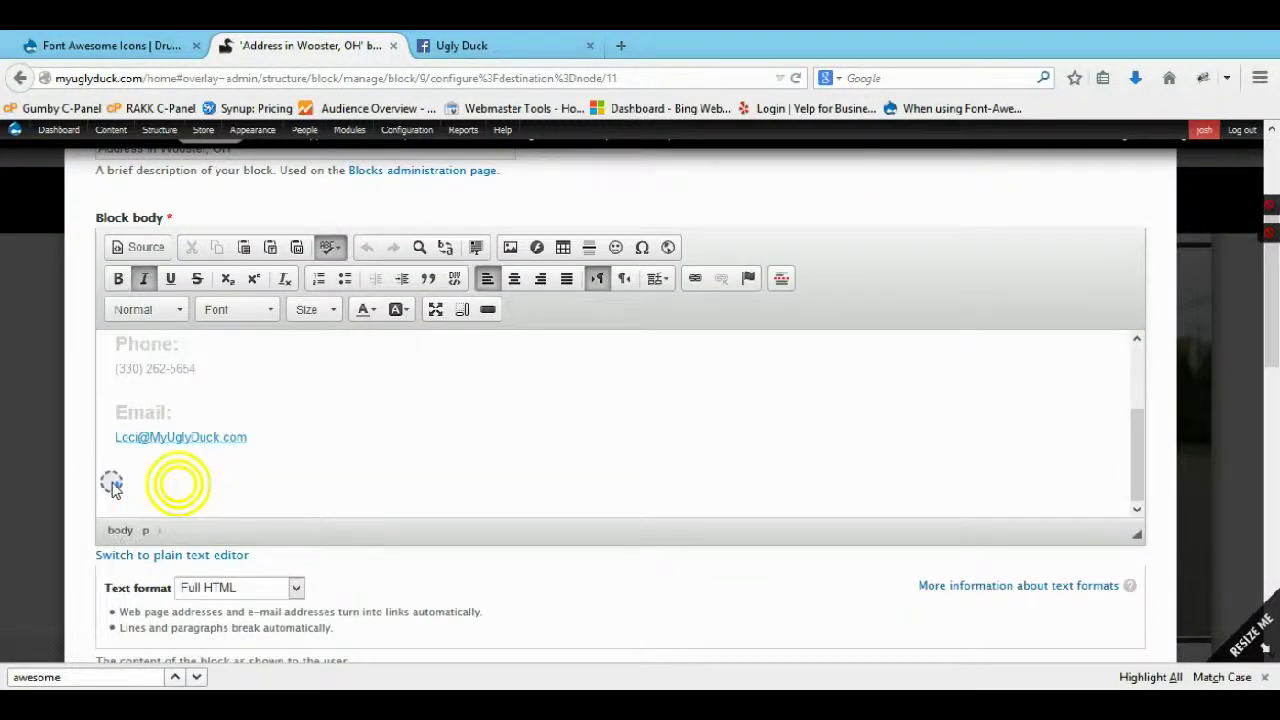
- Copy the web address of the Ugly Duck Facebook page and close that page
{"action": "left_click", "coordinate": [506, 46]}
{"action": "left_click", "coordinate": [494, 77]}
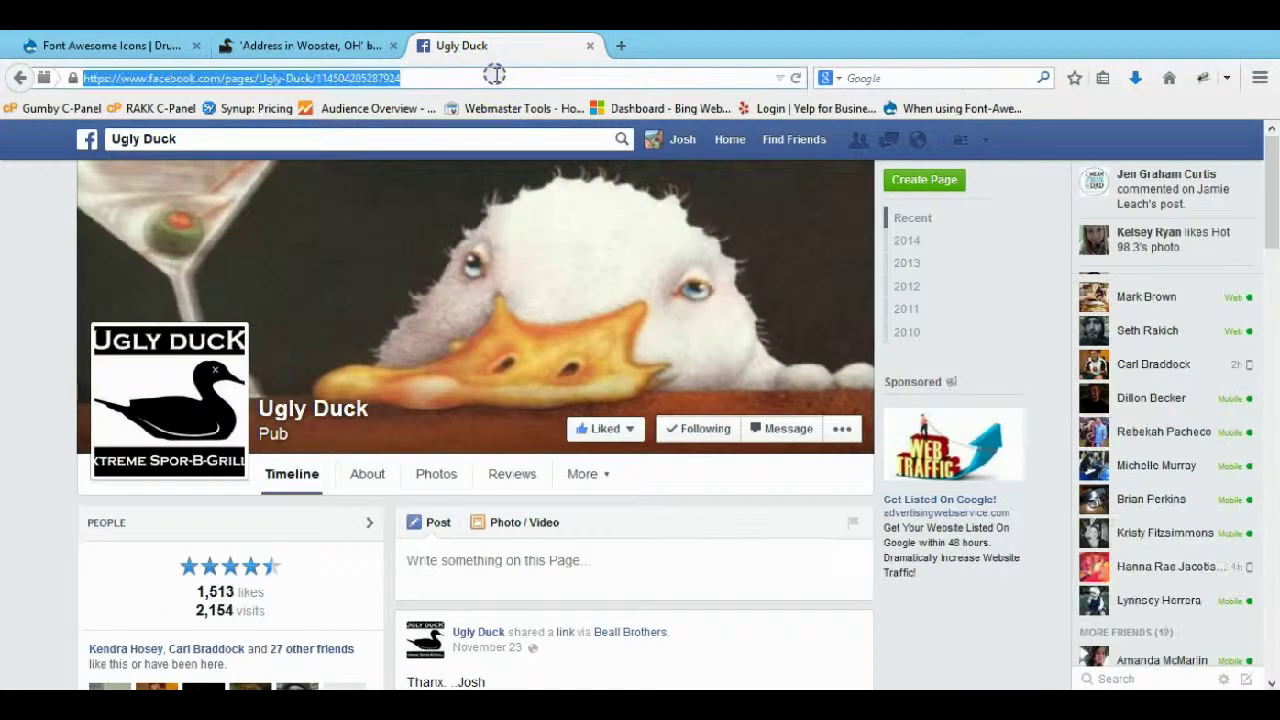
{"action": "left_click", "coordinate": [594, 45]}
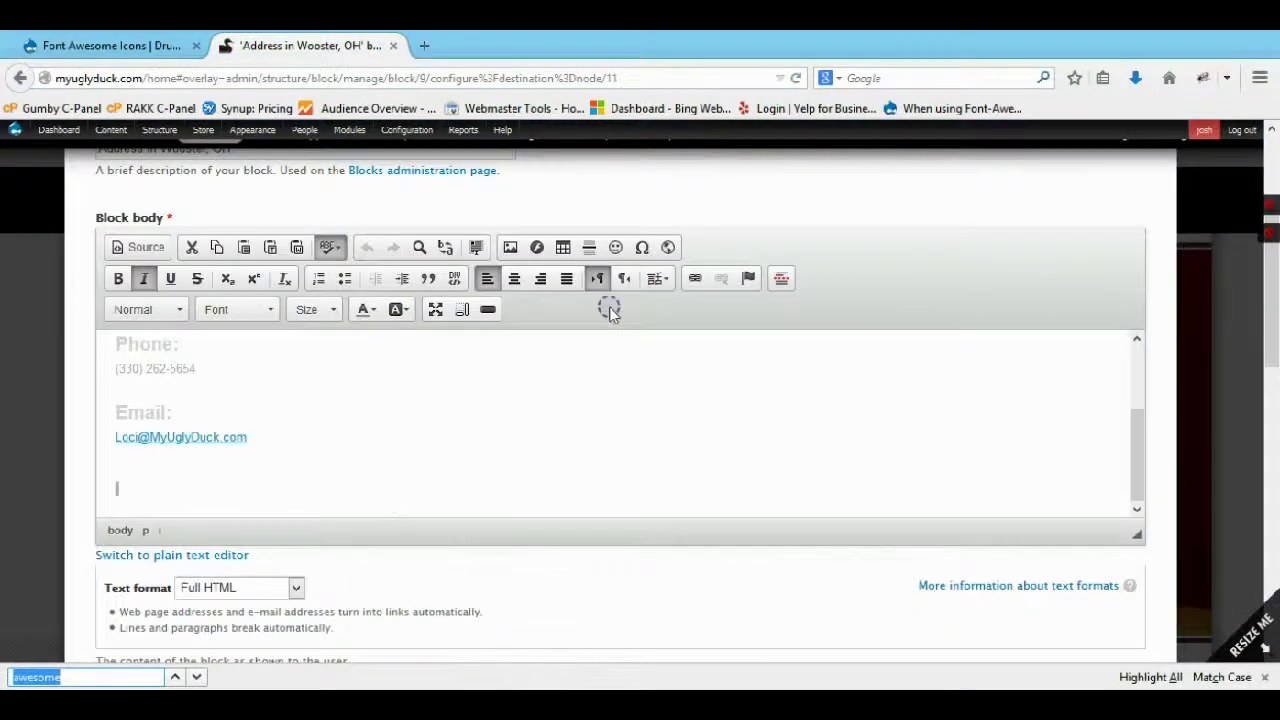
- Link the selected icon to the copied Facebook page URL with the target New Window (_blank)
{"action": "left_click", "coordinate": [694, 279]}
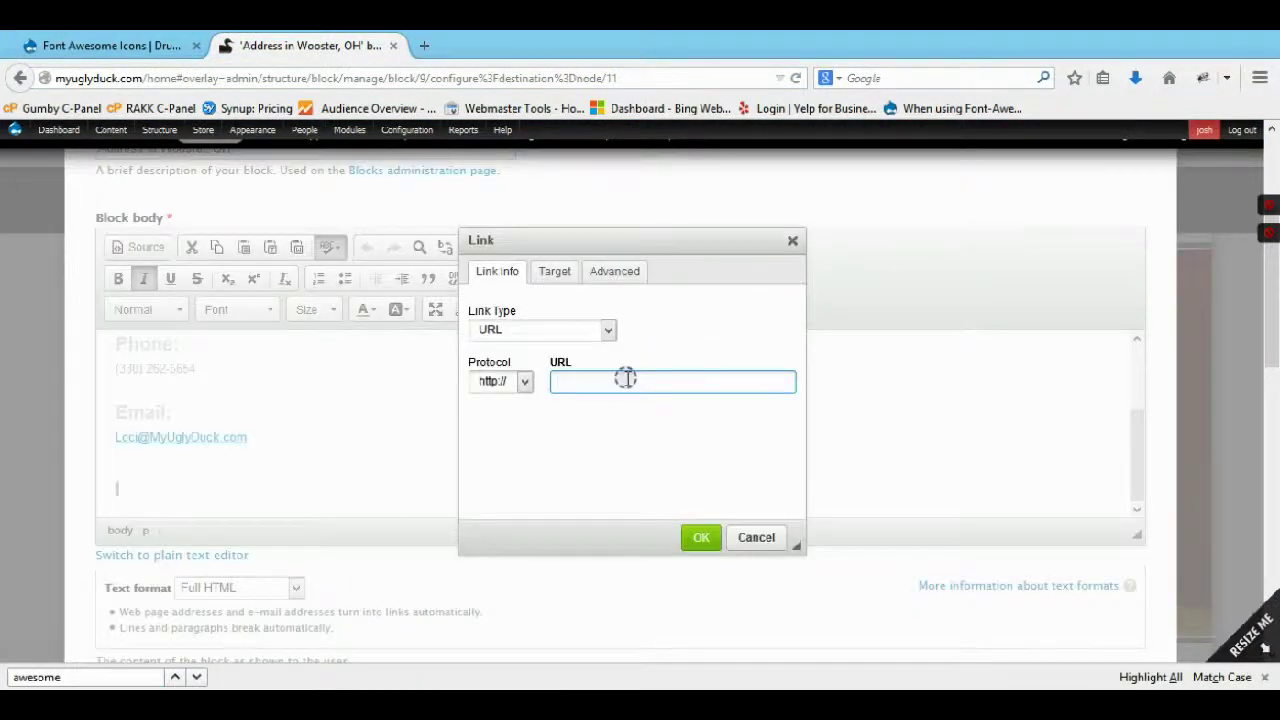
{"action": "key", "text": "ctrl+v"}
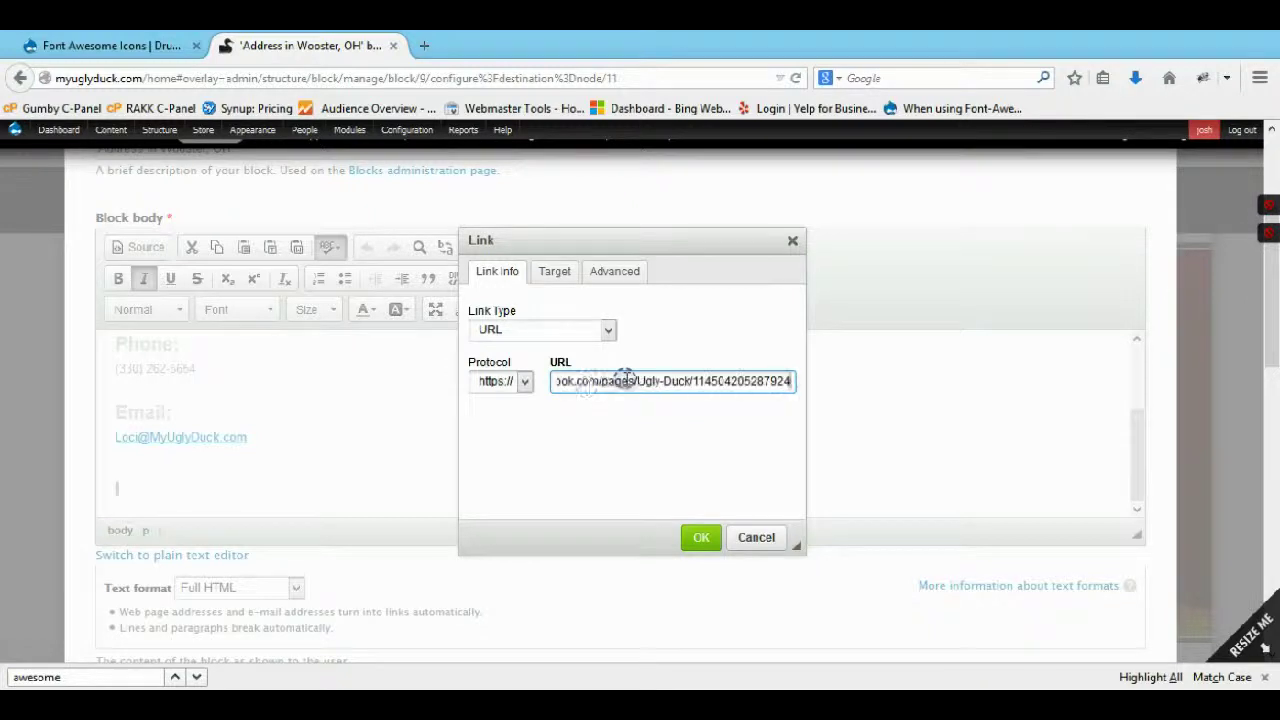
{"action": "left_click", "coordinate": [551, 271]}
{"action": "left_click", "coordinate": [590, 333]}
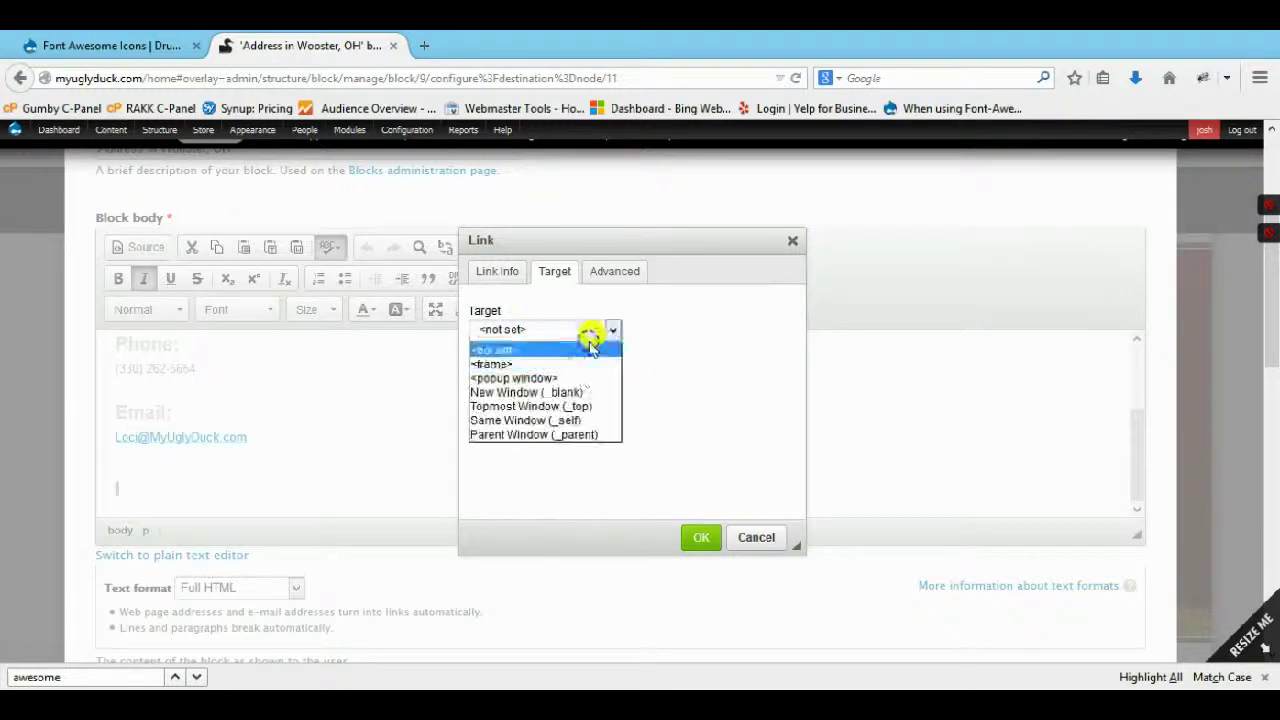
{"action": "left_click", "coordinate": [580, 392]}
{"action": "left_click", "coordinate": [698, 537]}
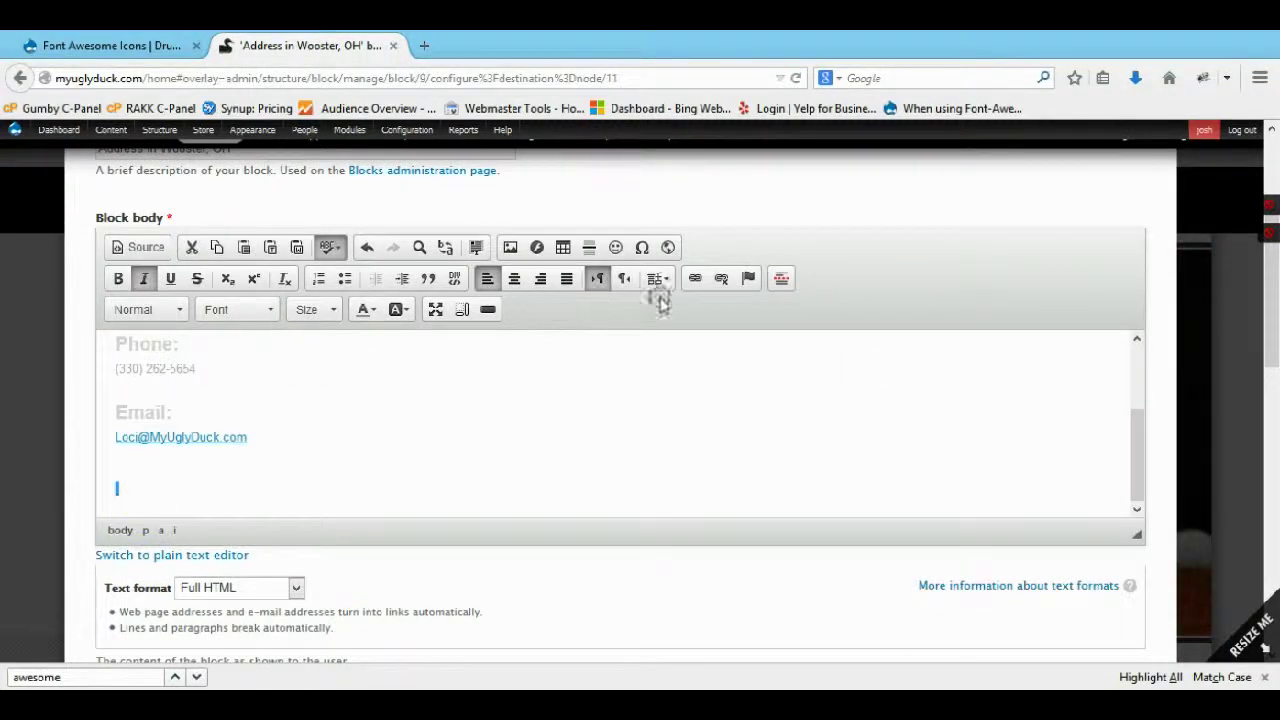
- Set the font size of the linked Facebook icon to 20
{"action": "left_click", "coordinate": [368, 313]}
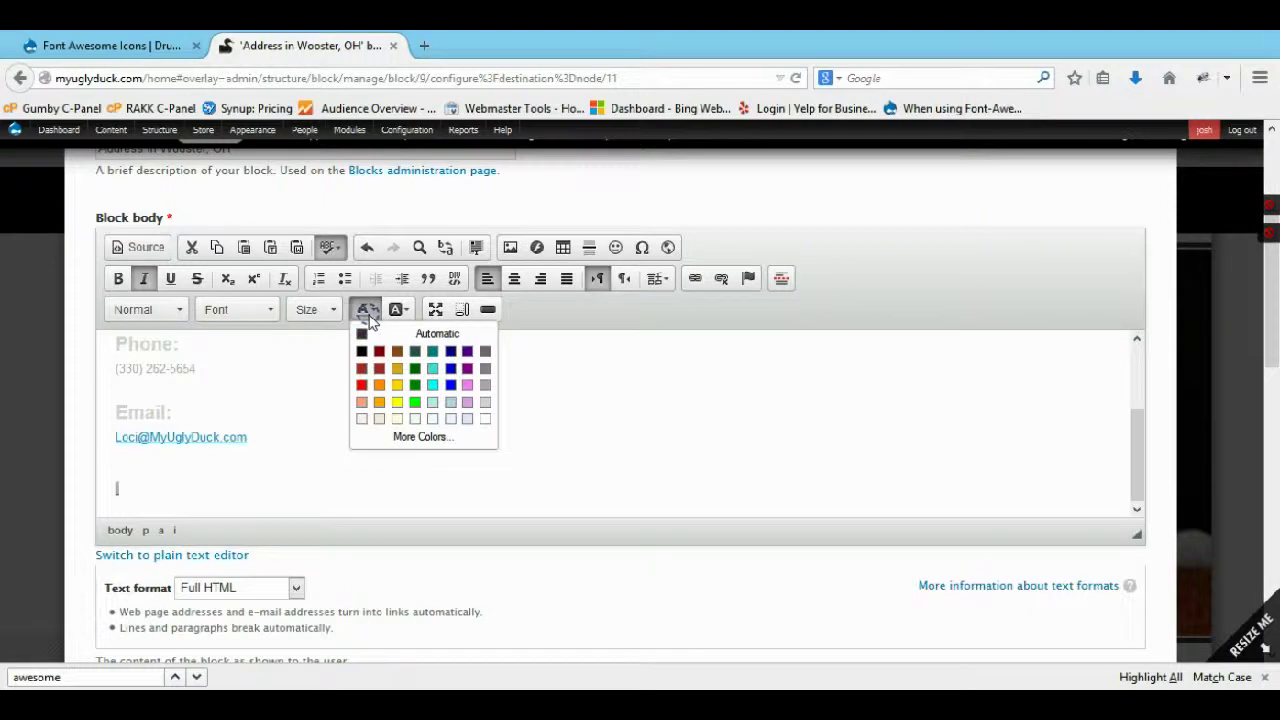
{"action": "left_click", "coordinate": [318, 309]}
{"action": "left_click", "coordinate": [327, 311]}
{"action": "left_click", "coordinate": [327, 311]}
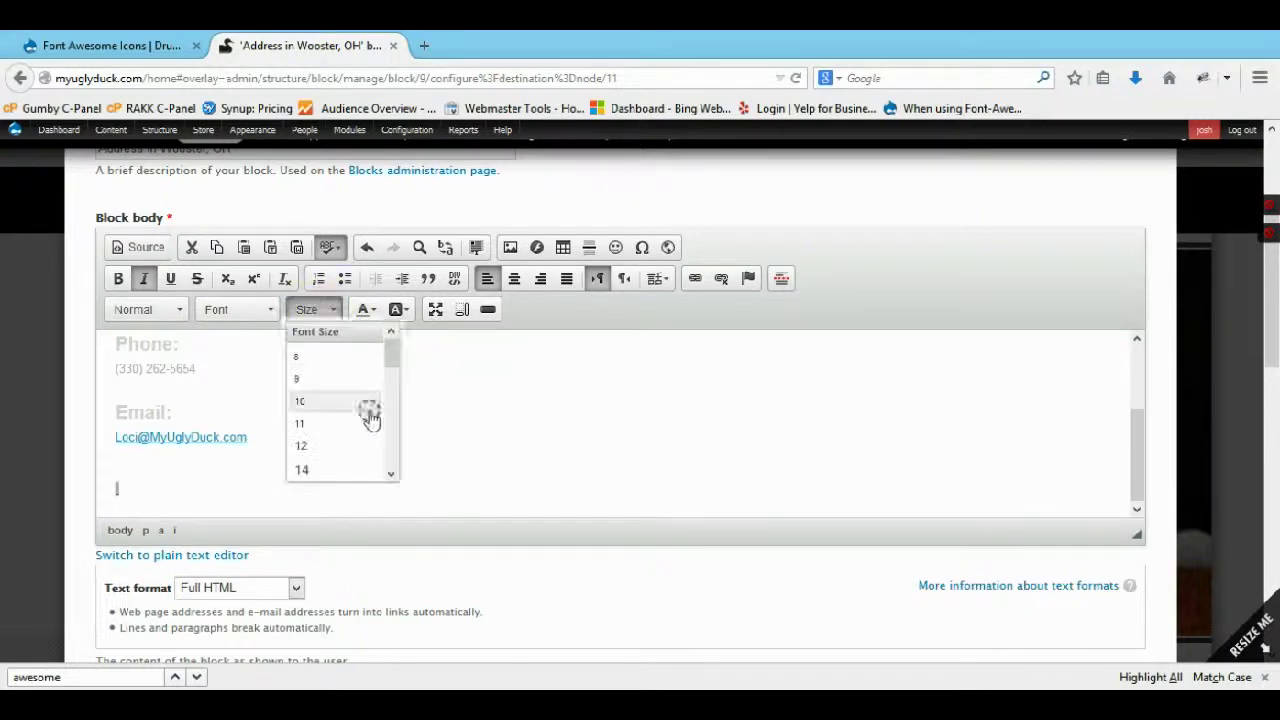
{"action": "scroll", "coordinate": [334, 451], "scroll_direction": "down", "scroll_amount": 2}
{"action": "left_click", "coordinate": [334, 451]}
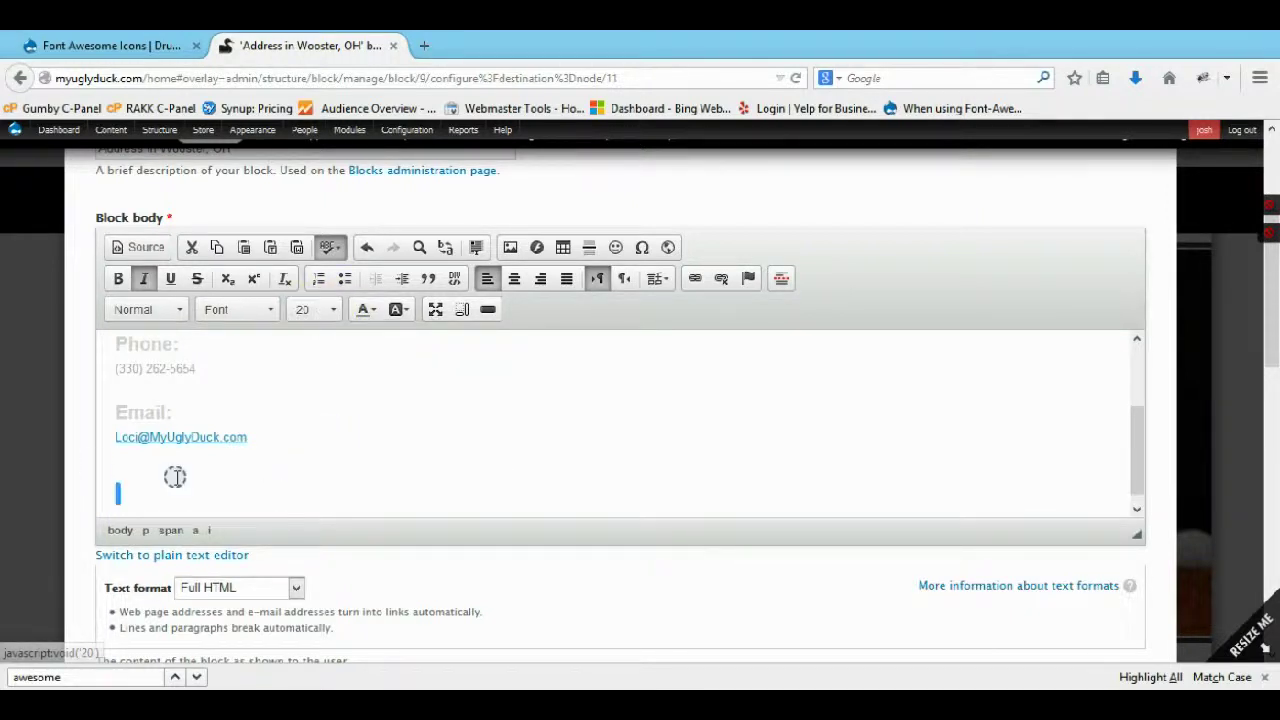
- Set the font size of the linked Facebook icon to 26 and save the block
{"action": "scroll", "coordinate": [77, 480], "scroll_direction": "down", "scroll_amount": 5}
{"action": "scroll", "coordinate": [77, 480], "scroll_direction": "up", "scroll_amount": 5}
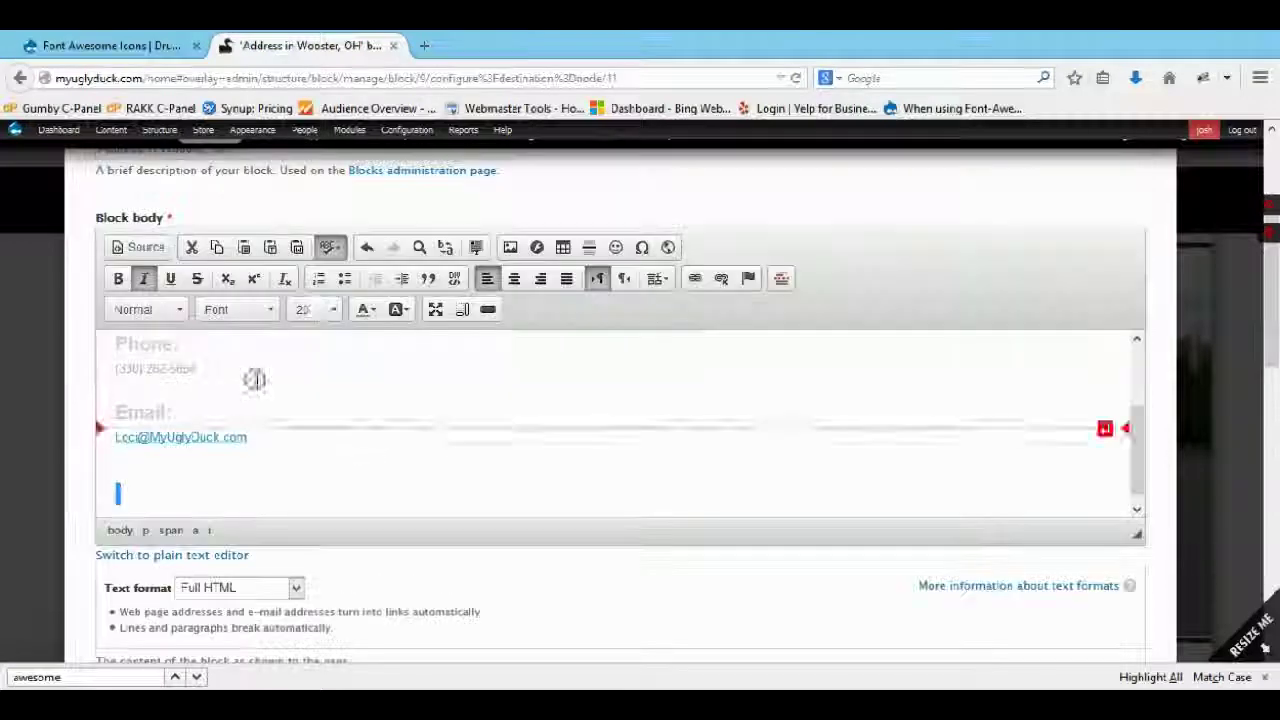
{"action": "left_click", "coordinate": [329, 308]}
{"action": "scroll", "coordinate": [318, 432], "scroll_direction": "down", "scroll_amount": 3}
{"action": "scroll", "coordinate": [316, 432], "scroll_direction": "up", "scroll_amount": 3}
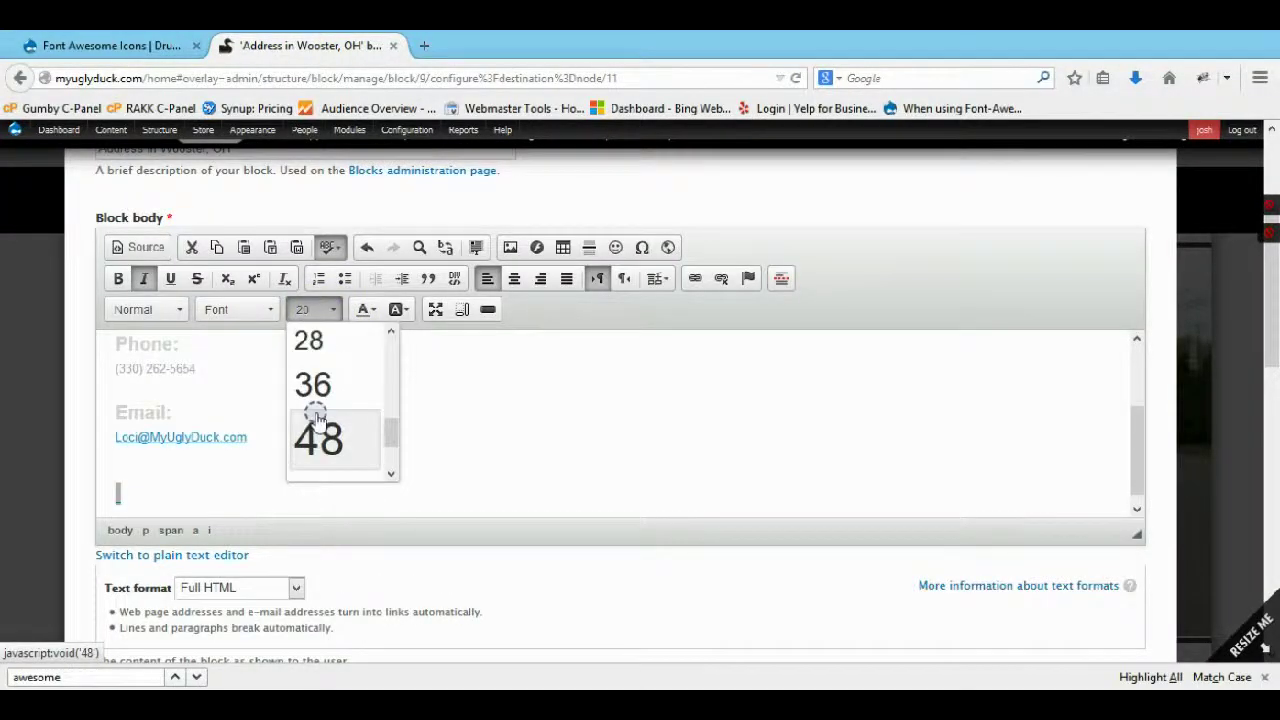
{"action": "left_click", "coordinate": [313, 445]}
{"action": "scroll", "coordinate": [77, 480], "scroll_direction": "down", "scroll_amount": 10}
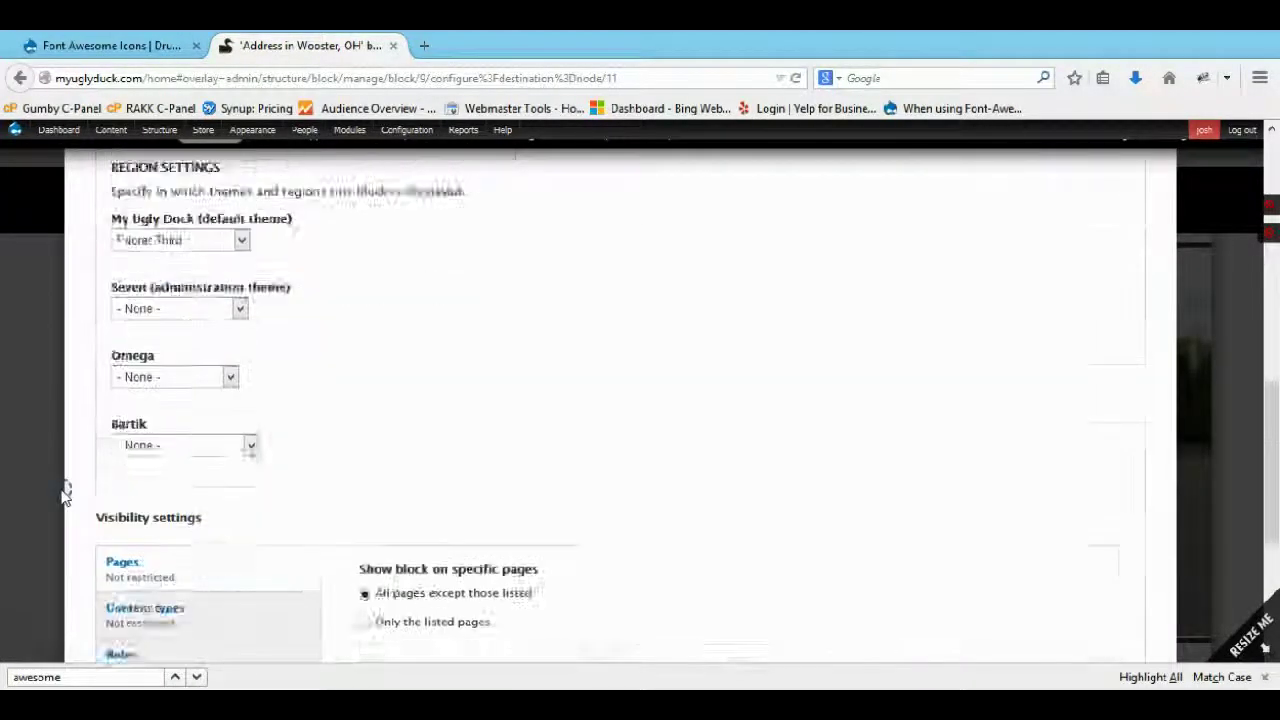
{"action": "left_click", "coordinate": [165, 585]}
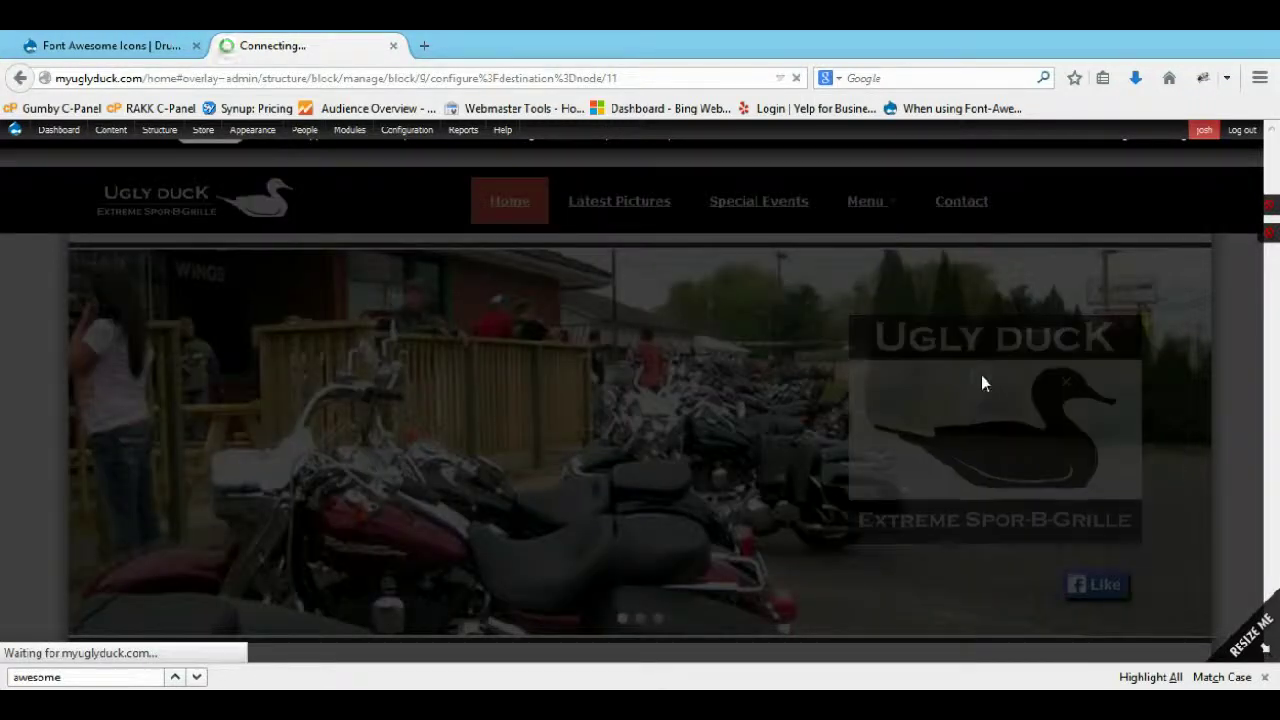
- Test the Facebook icon's link in the site footer and close the page it opens
{"action": "scroll", "coordinate": [981, 376], "scroll_direction": "down", "scroll_amount": 15}
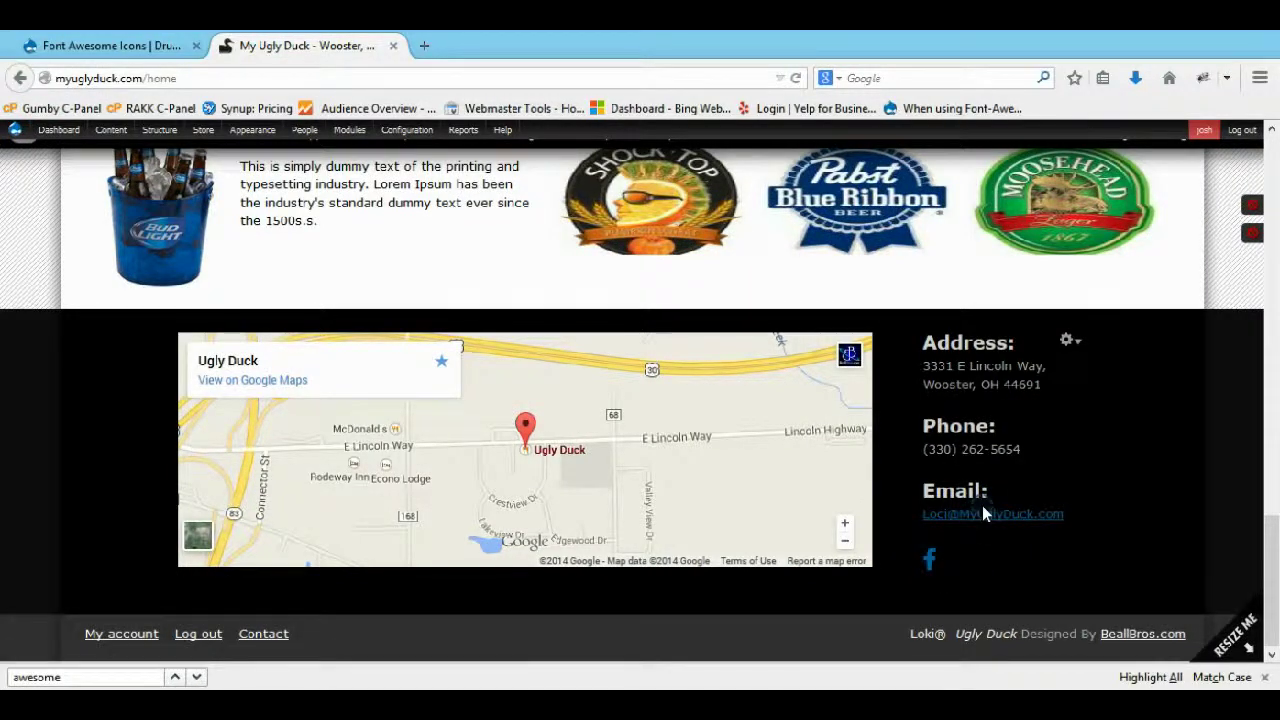
{"action": "left_click", "coordinate": [928, 570]}
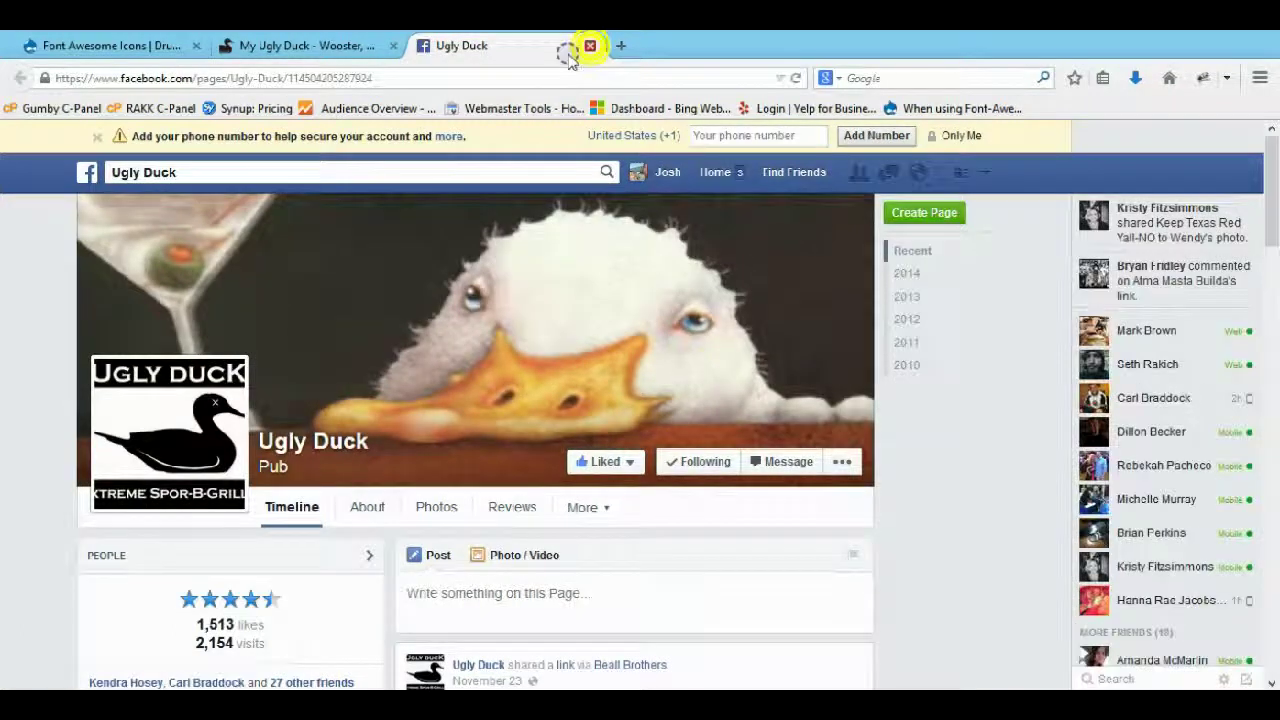
{"action": "left_click", "coordinate": [591, 47]}
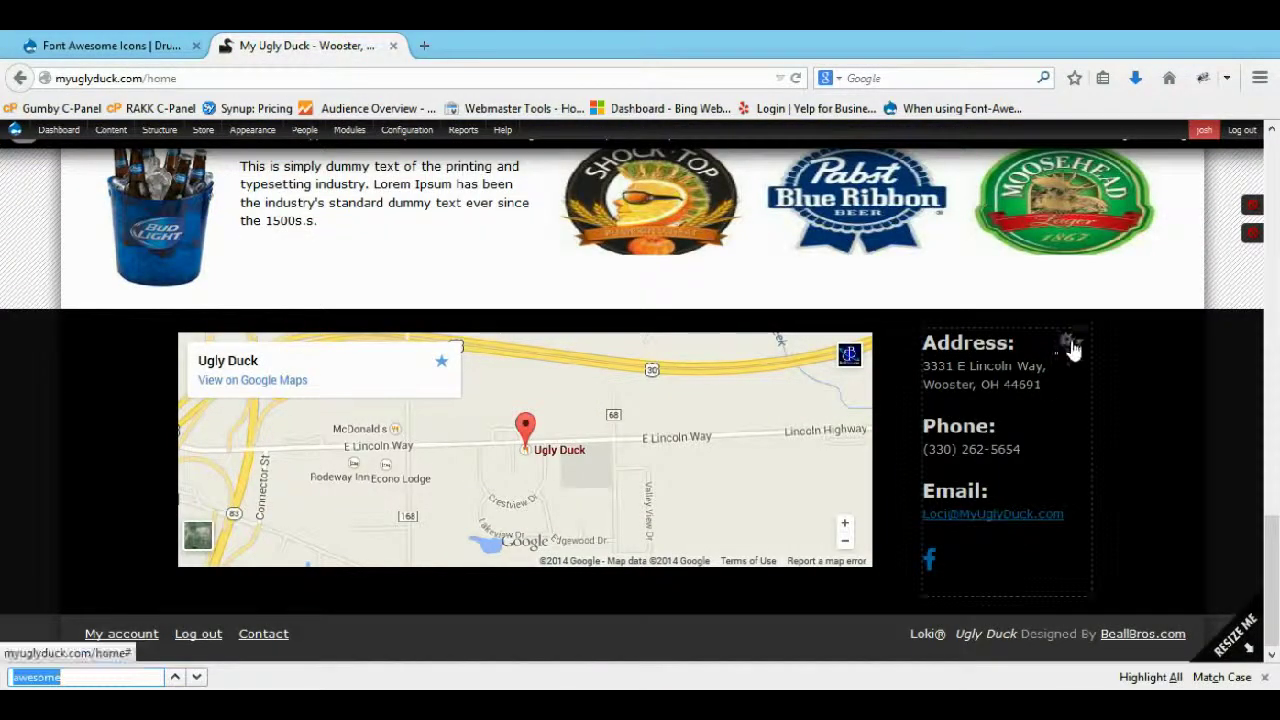
- Open the footer address block's configuration, show the body's HTML source and place the cursor after the Facebook icon code
{"action": "left_click", "coordinate": [1066, 342]}
{"action": "left_click", "coordinate": [1044, 364]}
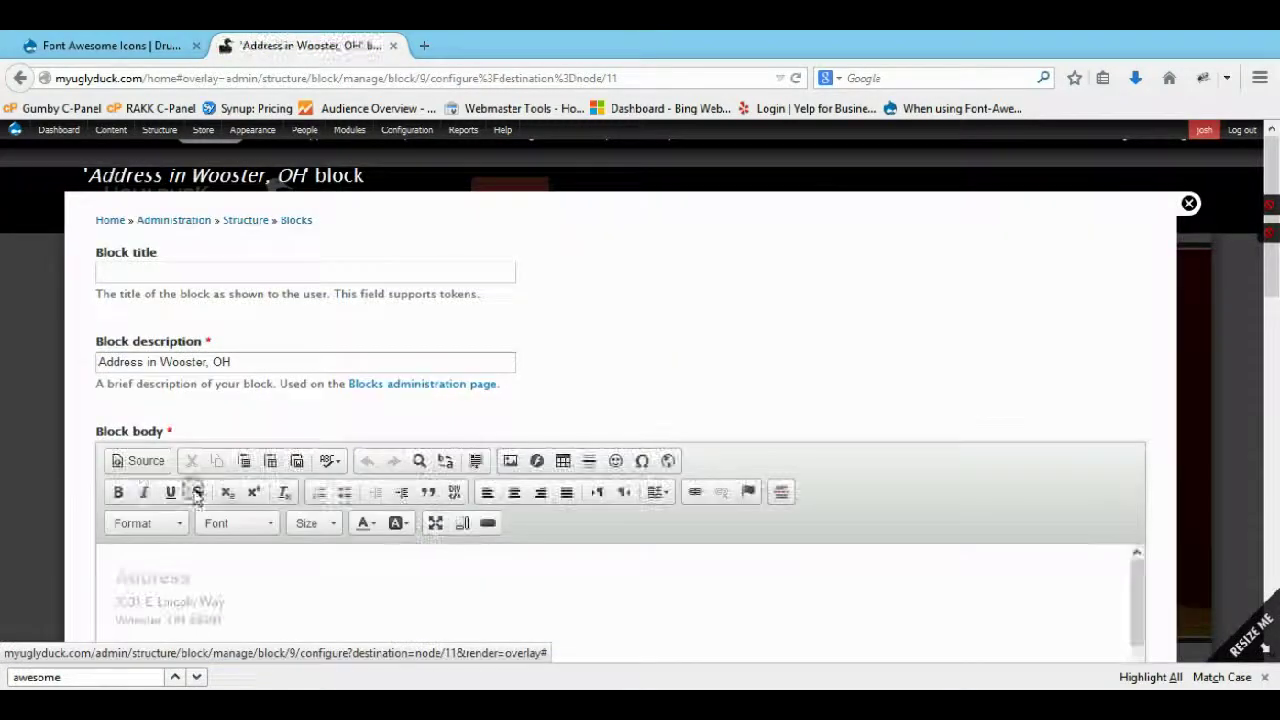
{"action": "left_click", "coordinate": [140, 460]}
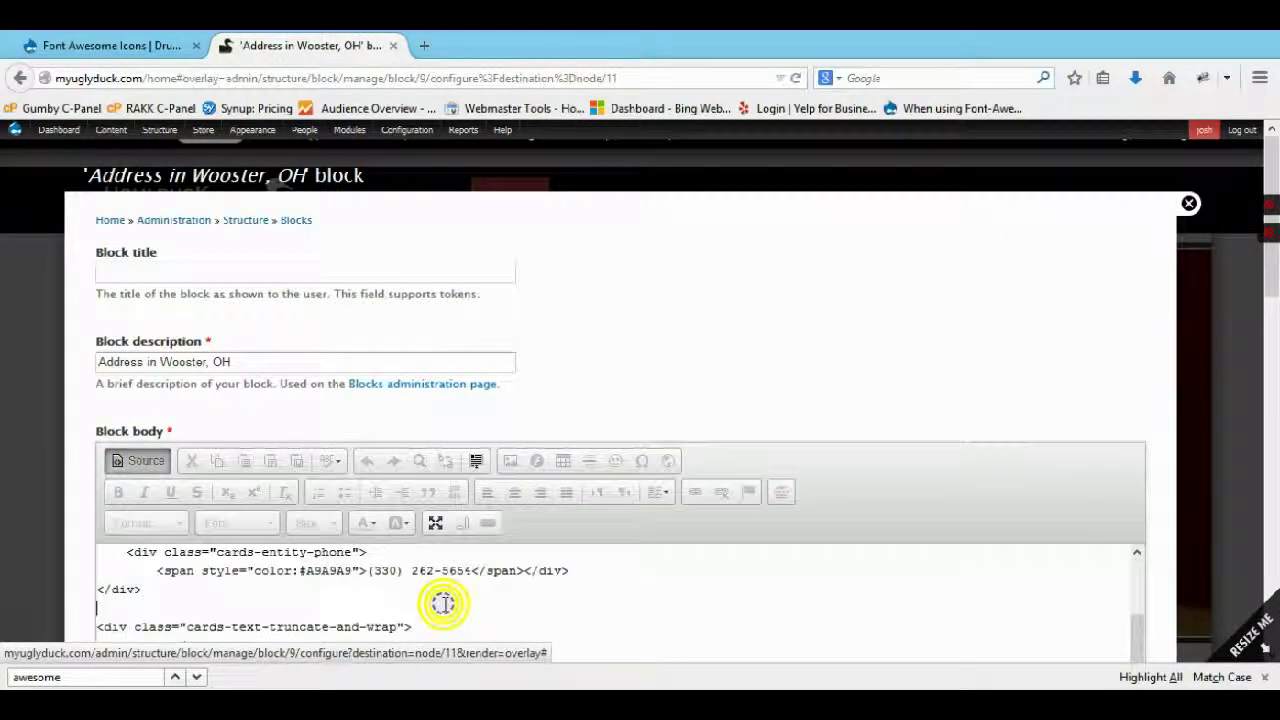
{"action": "scroll", "coordinate": [443, 603], "scroll_direction": "down", "scroll_amount": 3}
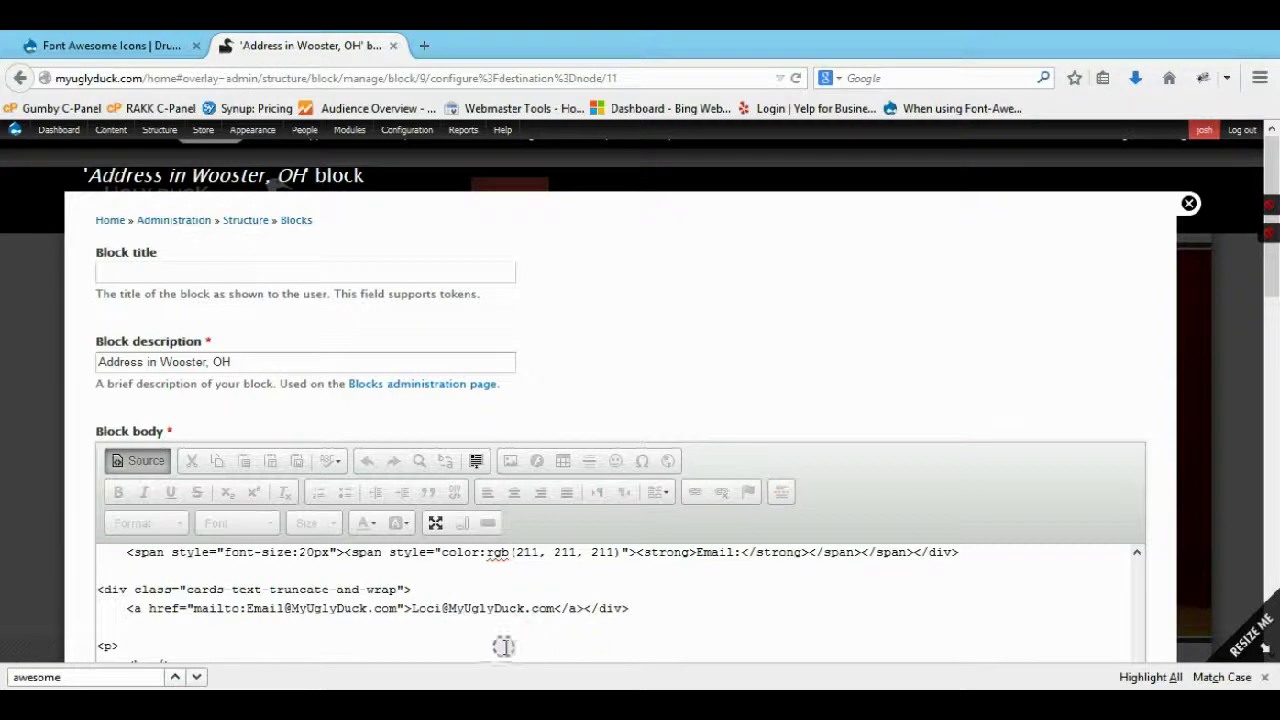
{"action": "scroll", "coordinate": [1097, 344], "scroll_direction": "down", "scroll_amount": 4}
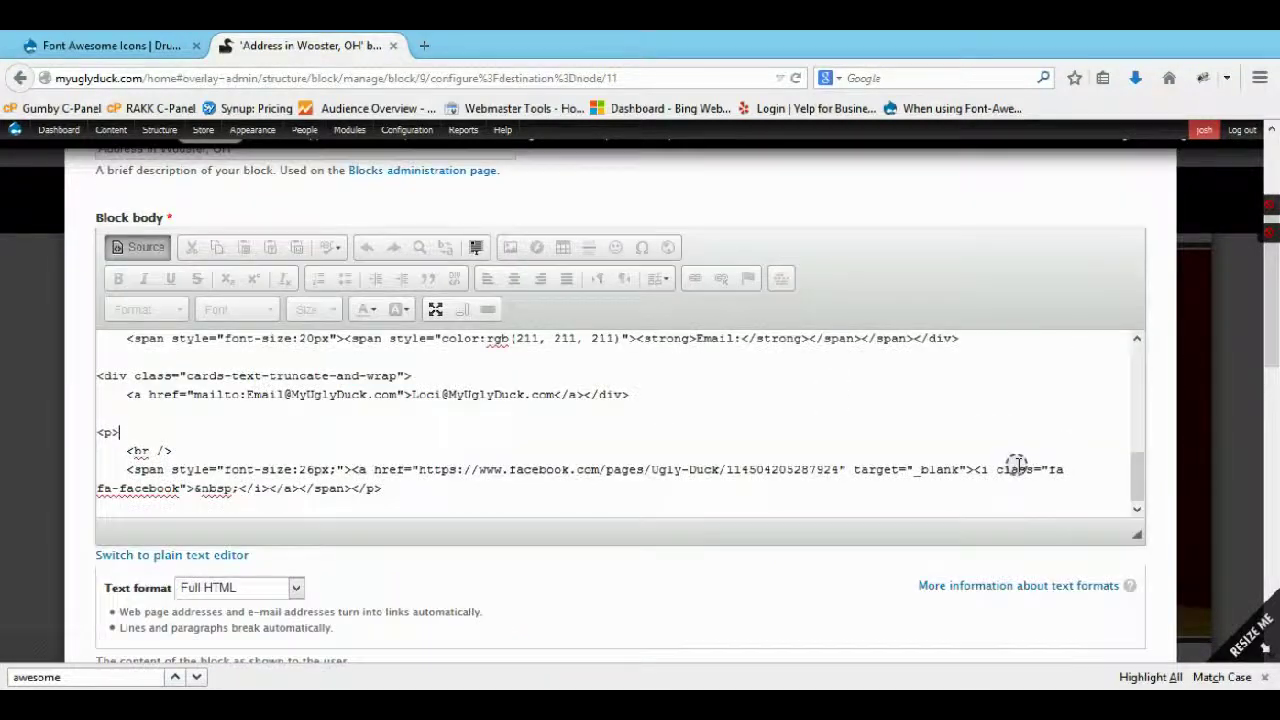
{"action": "left_click", "coordinate": [491, 492]}
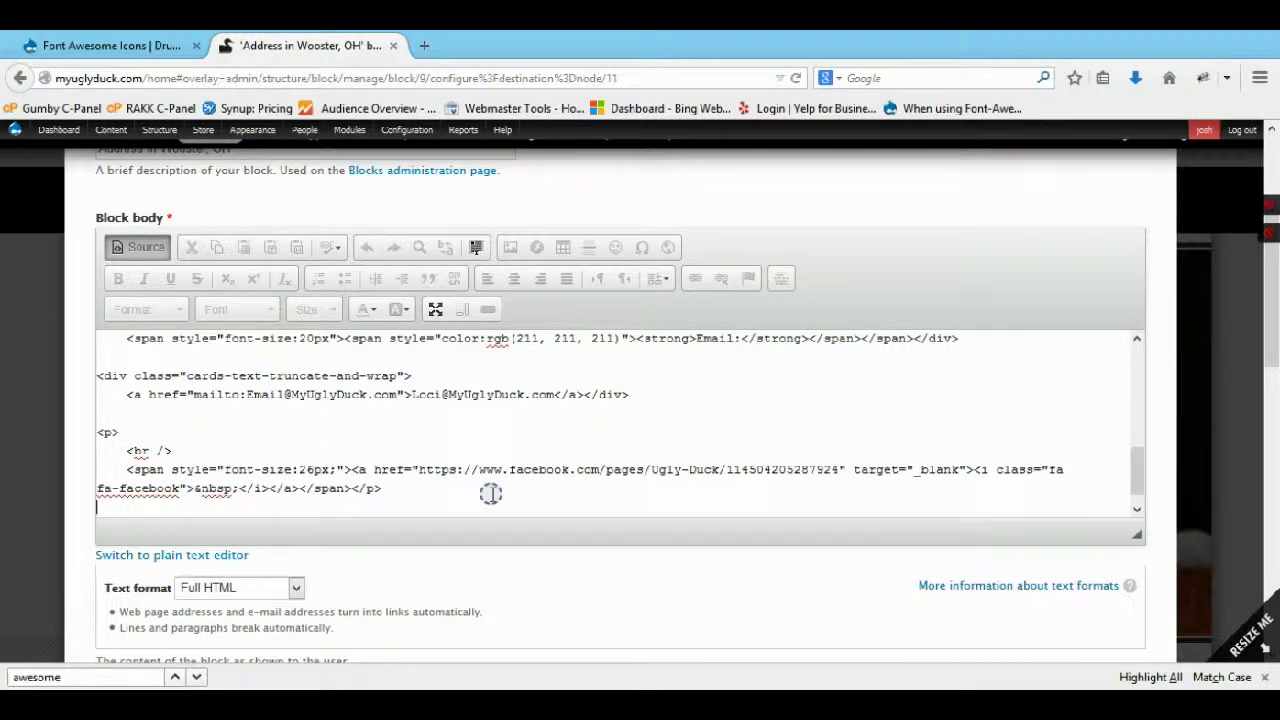
{"action": "key", "text": "Return"}
{"action": "key", "text": "ctrl+v"}
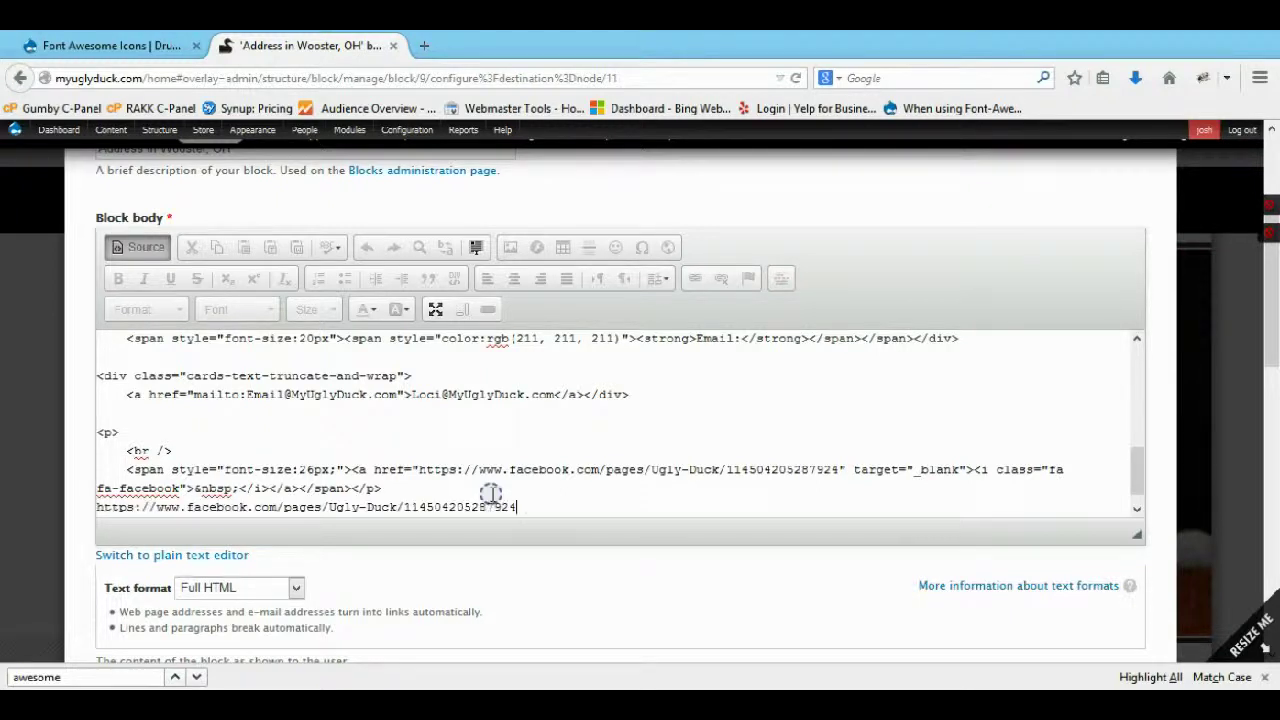
{"action": "key", "text": "Return"}
{"action": "key", "text": "ctrl+v"}
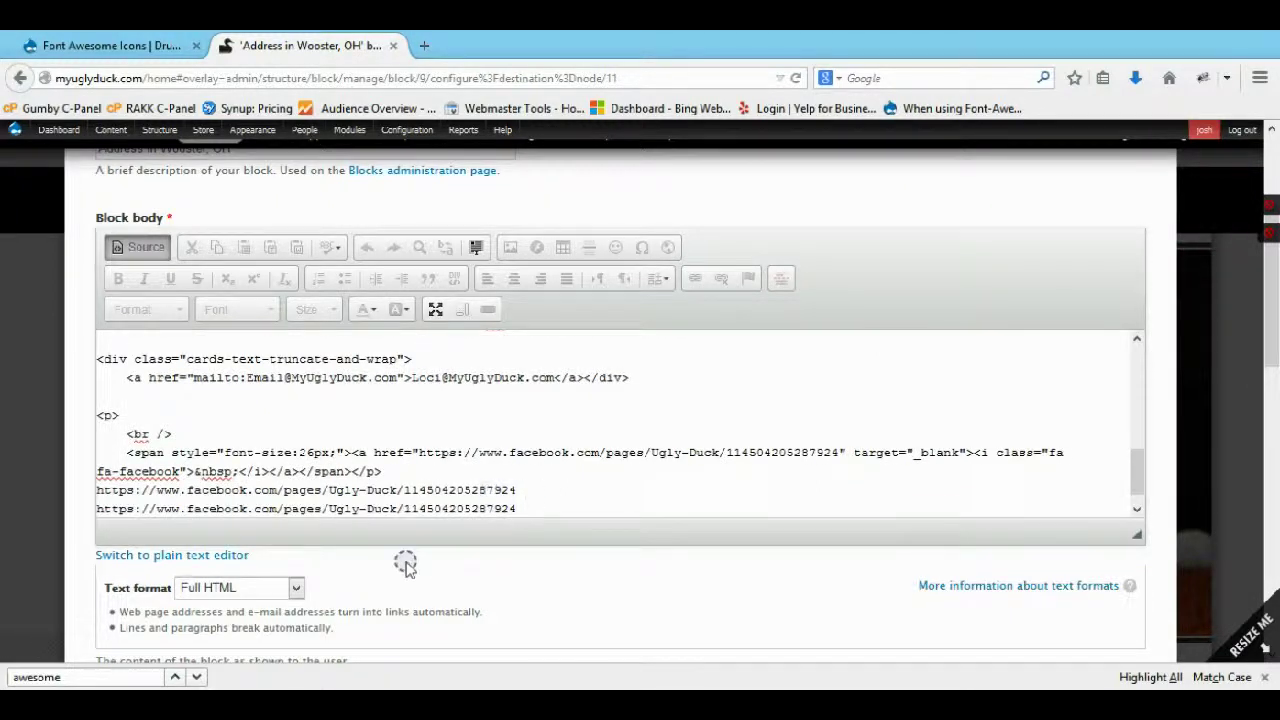
- Duplicate the Facebook icon's linked span code twice over the two plain URLs at the end of the source, and save the block
{"action": "left_click_drag", "start_coordinate": [414, 474], "coordinate": [79, 453]}
{"action": "key", "text": "ctrl+c"}
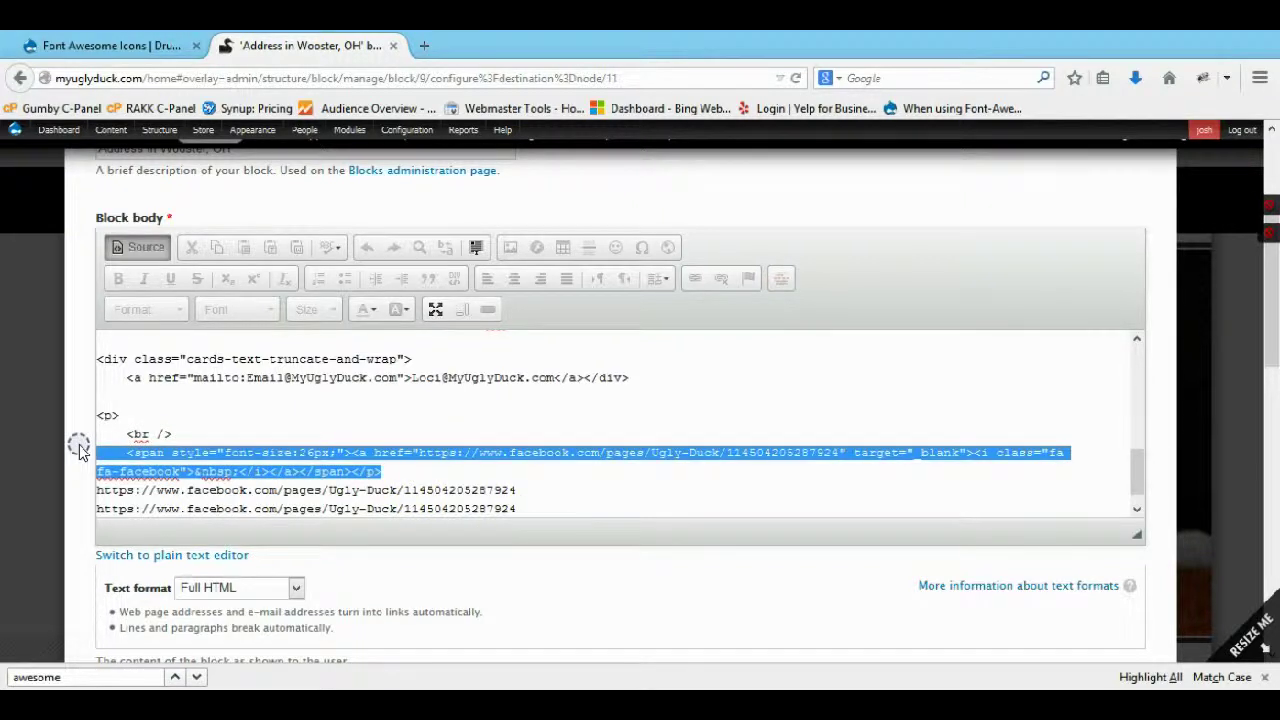
{"action": "left_click_drag", "start_coordinate": [516, 508], "coordinate": [96, 490]}
{"action": "key", "text": "ctrl+v"}
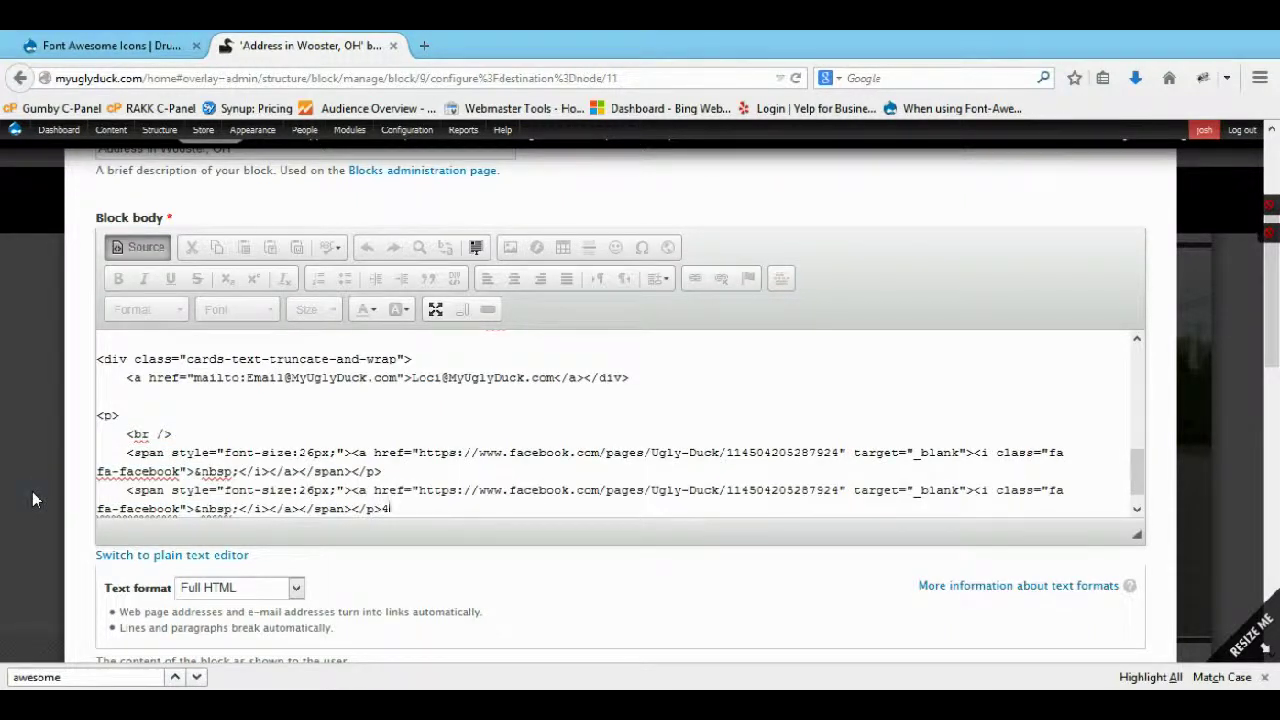
{"action": "key", "text": "BackSpace"}
{"action": "key", "text": "Return"}
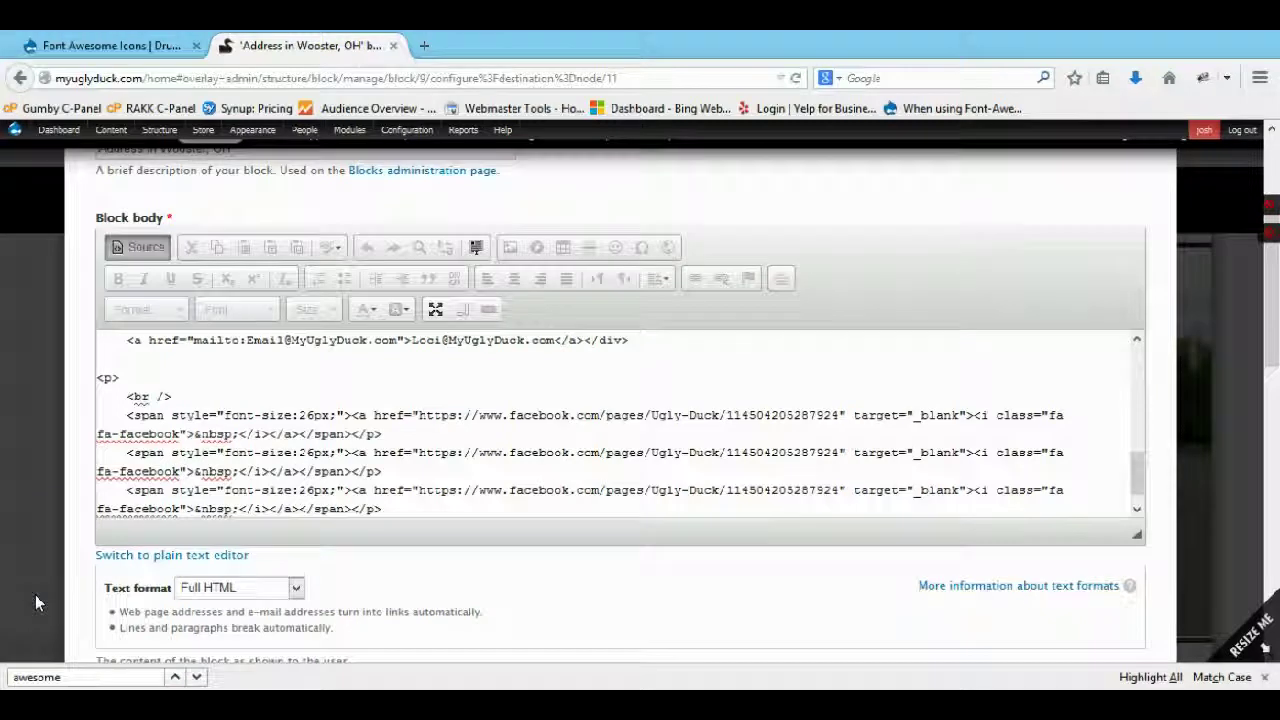
{"action": "scroll", "coordinate": [50, 540], "scroll_direction": "down", "scroll_amount": 10}
{"action": "left_click", "coordinate": [121, 590]}
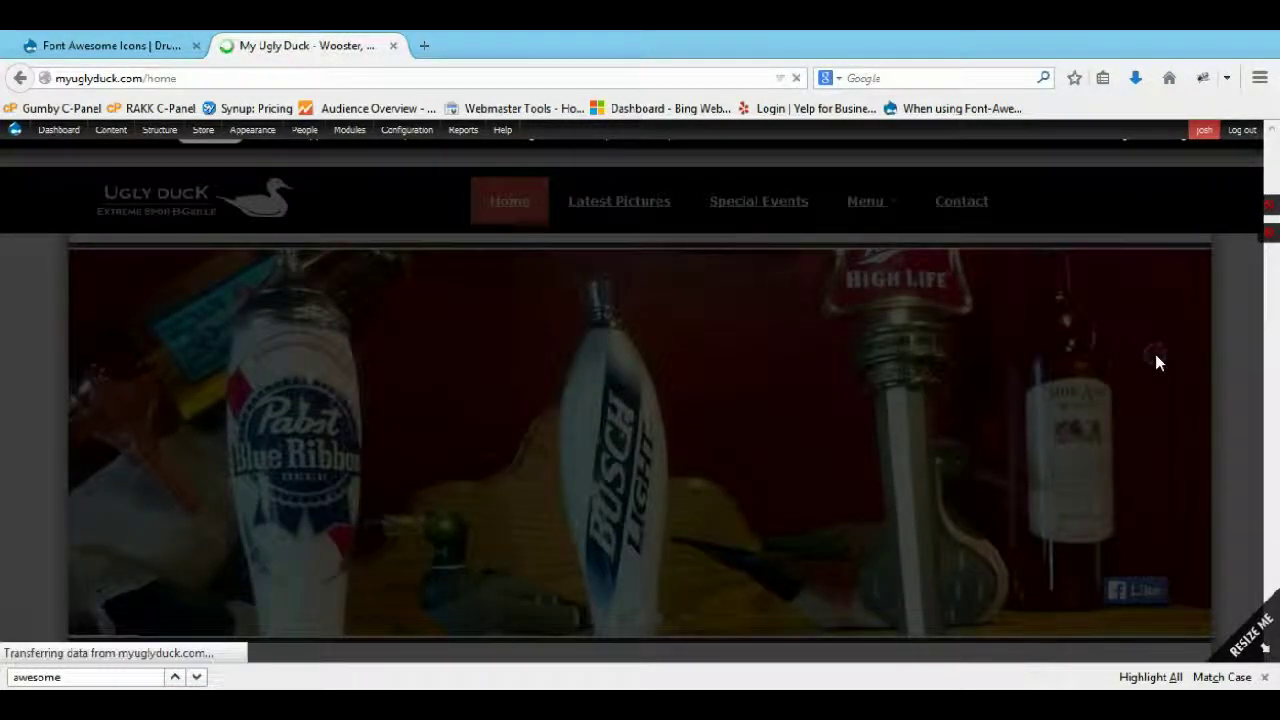
- Reopen the footer address block's configuration and show the end of the body's HTML source
{"action": "scroll", "coordinate": [1155, 356], "scroll_direction": "down", "scroll_amount": 8}
{"action": "scroll", "coordinate": [1155, 358], "scroll_direction": "down", "scroll_amount": 10}
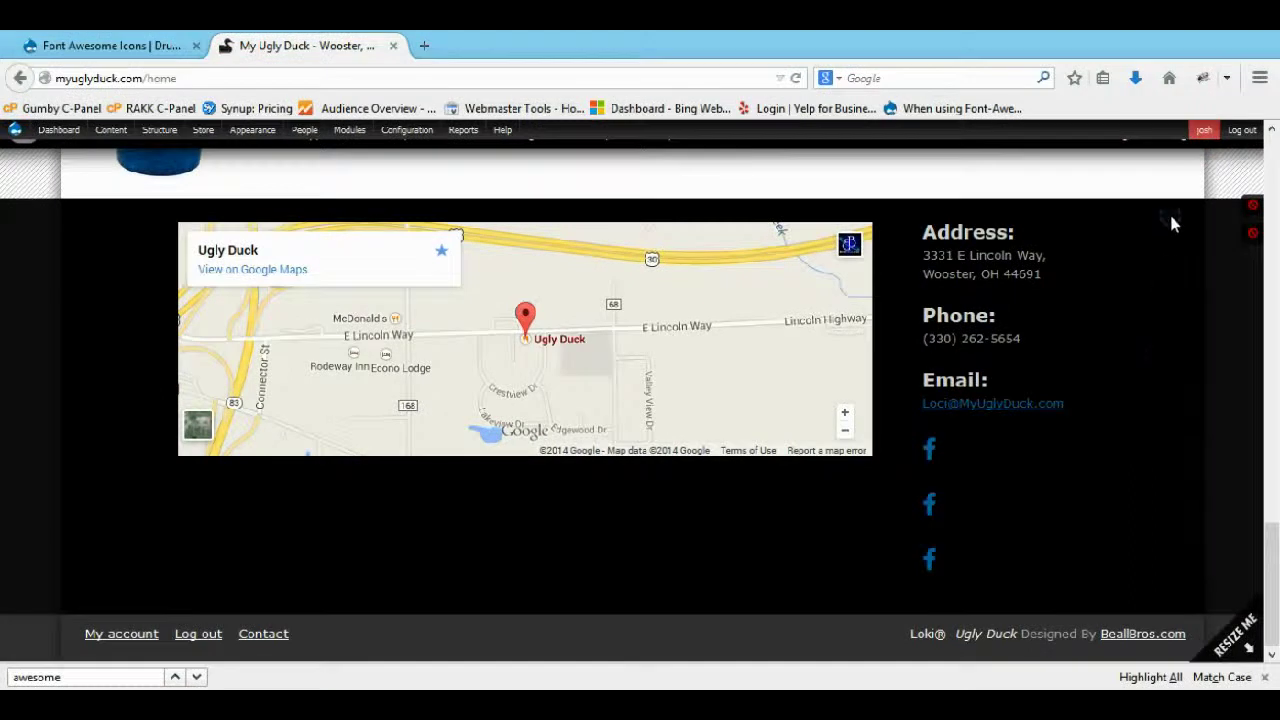
{"action": "left_click", "coordinate": [1067, 231]}
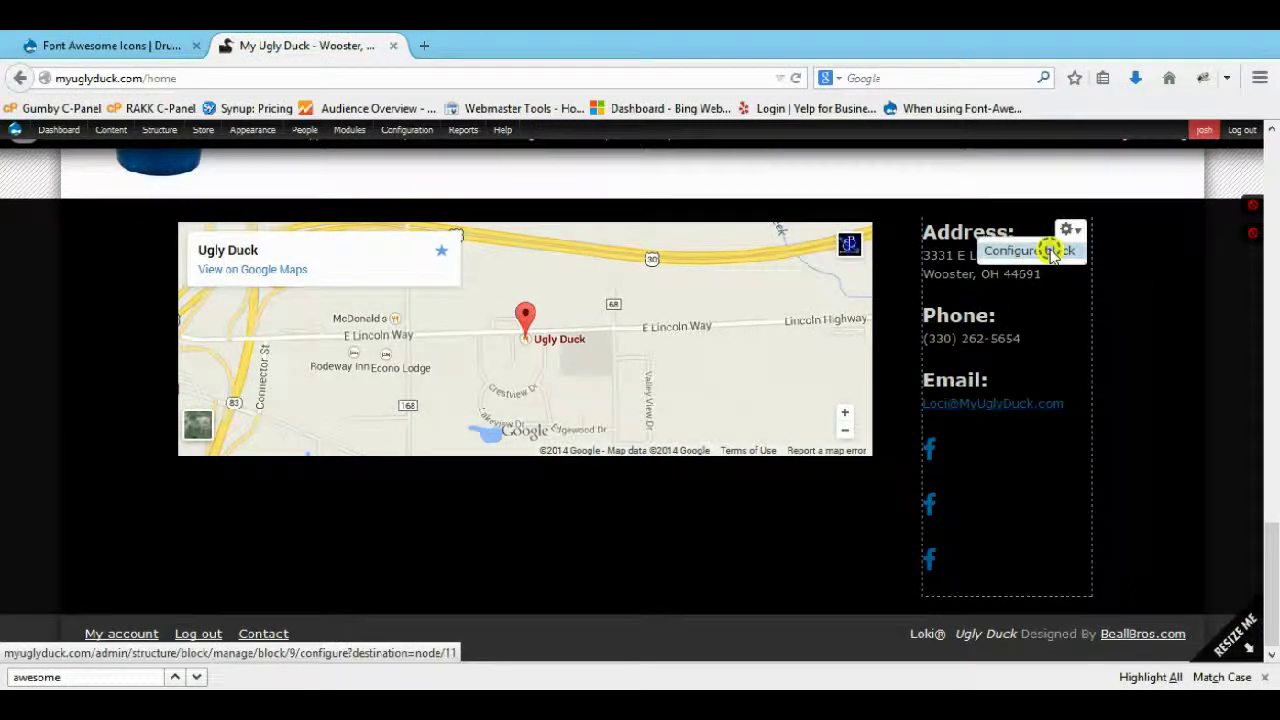
{"action": "left_click", "coordinate": [1047, 249]}
{"action": "scroll", "coordinate": [149, 450], "scroll_direction": "down", "scroll_amount": 4}
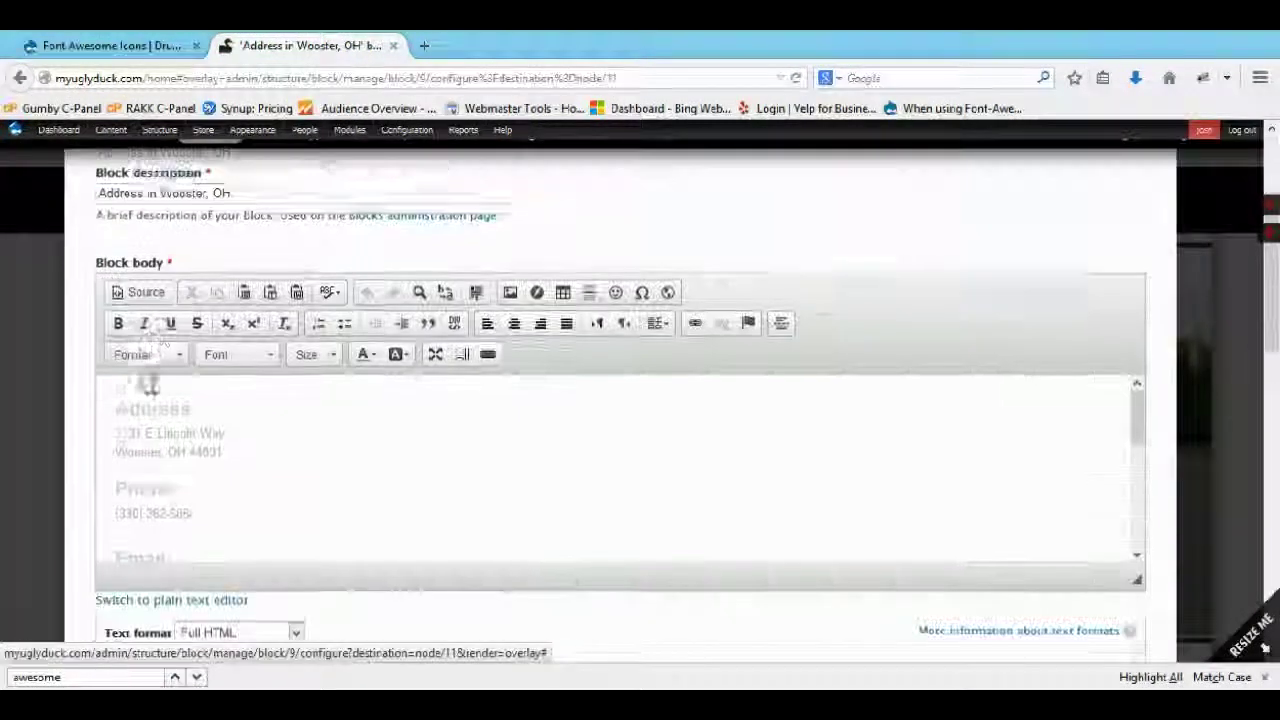
{"action": "left_click", "coordinate": [150, 247]}
{"action": "scroll", "coordinate": [240, 450], "scroll_direction": "down", "scroll_amount": 10}
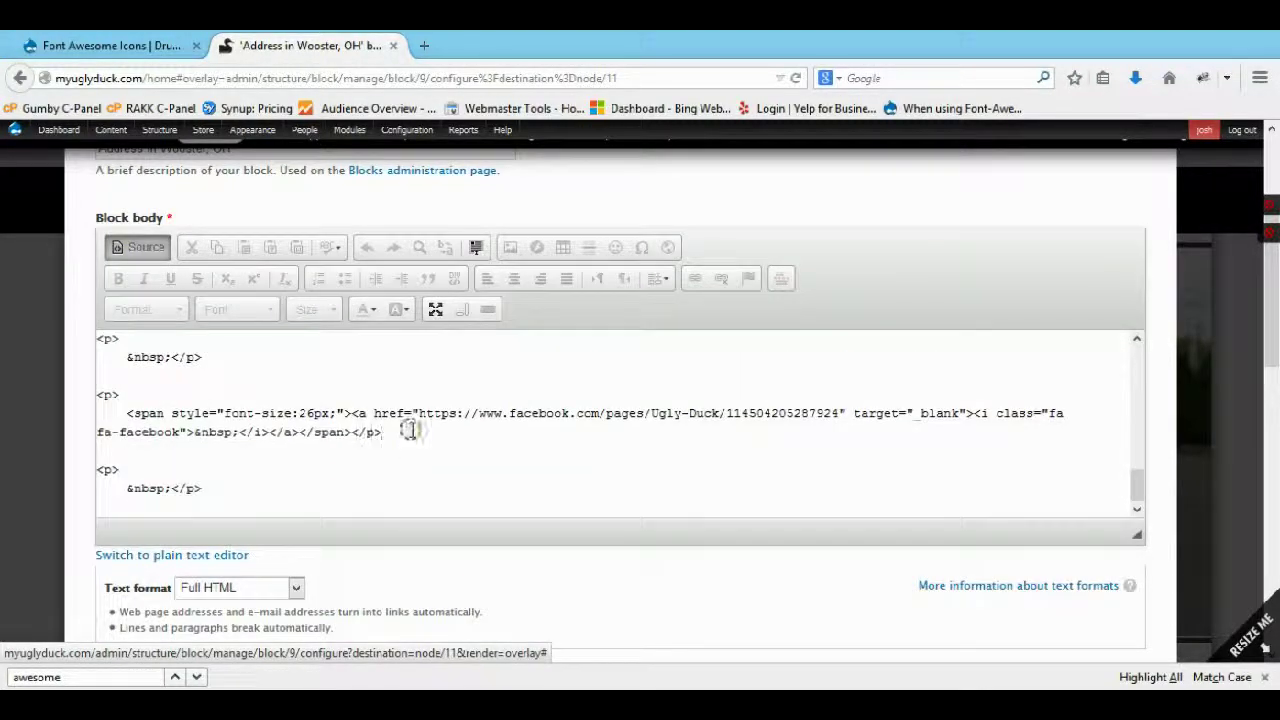
- Remove the paragraph tags around and between the last two Facebook icon spans, keeping the &nbsp; between them
{"action": "left_click_drag", "start_coordinate": [408, 430], "coordinate": [353, 441]}
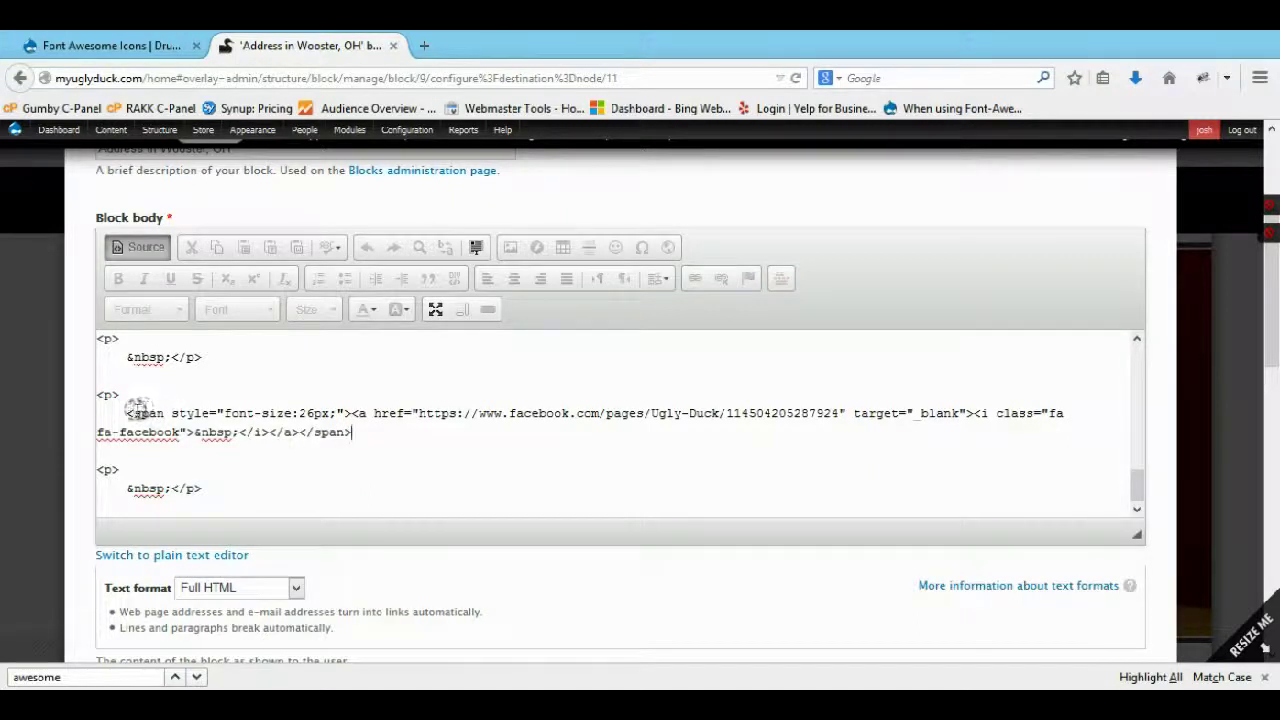
{"action": "left_click_drag", "start_coordinate": [118, 396], "coordinate": [94, 396]}
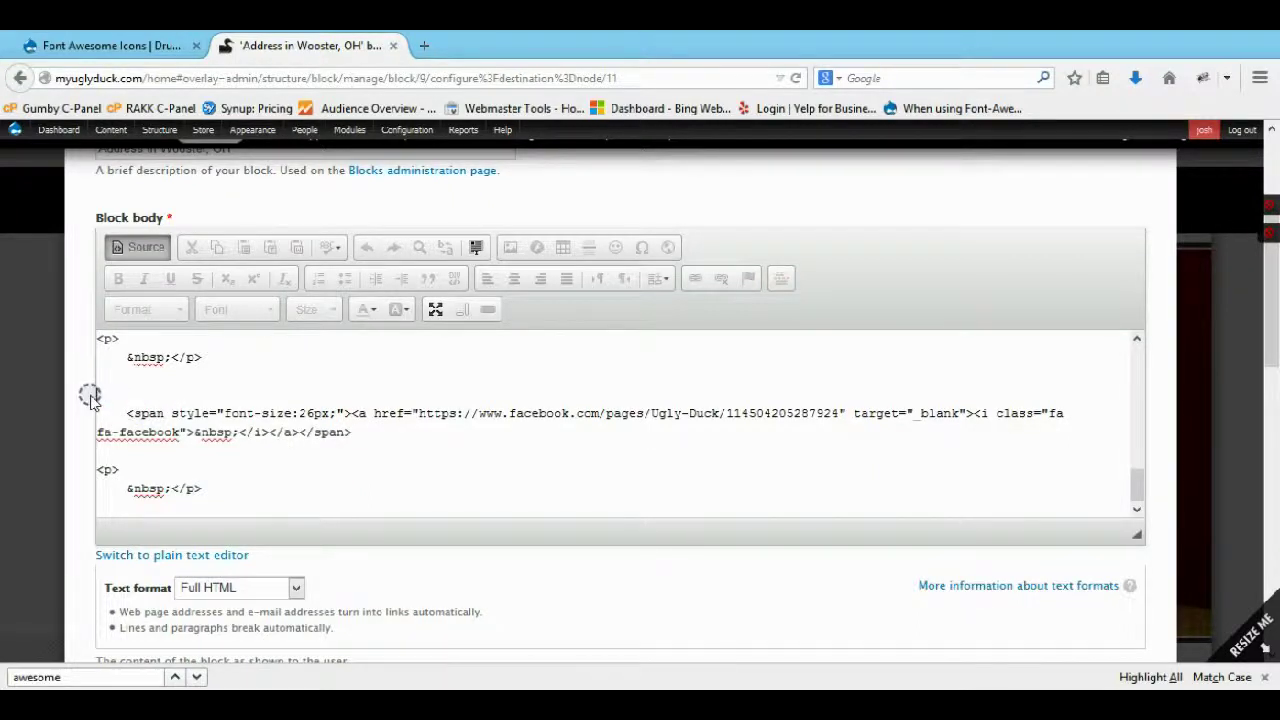
{"action": "key", "text": "BackSpace"}
{"action": "key", "text": "BackSpace"}
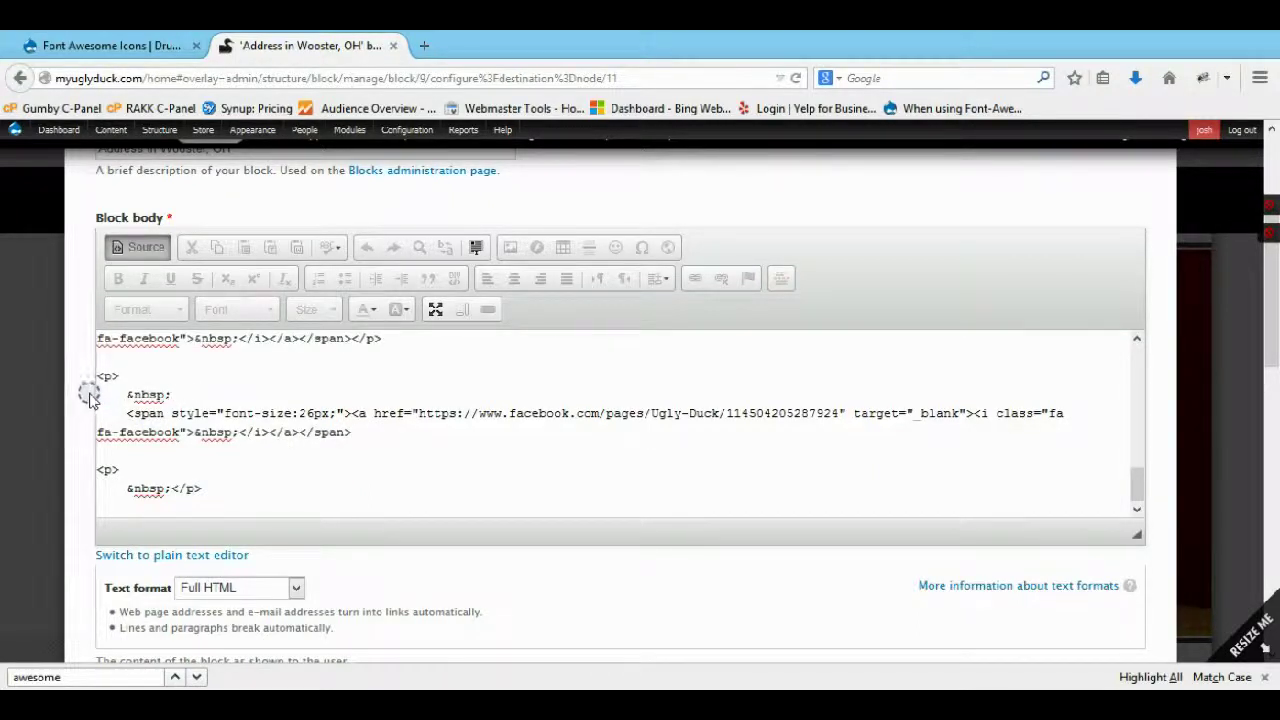
{"action": "left_click_drag", "start_coordinate": [120, 376], "coordinate": [85, 373]}
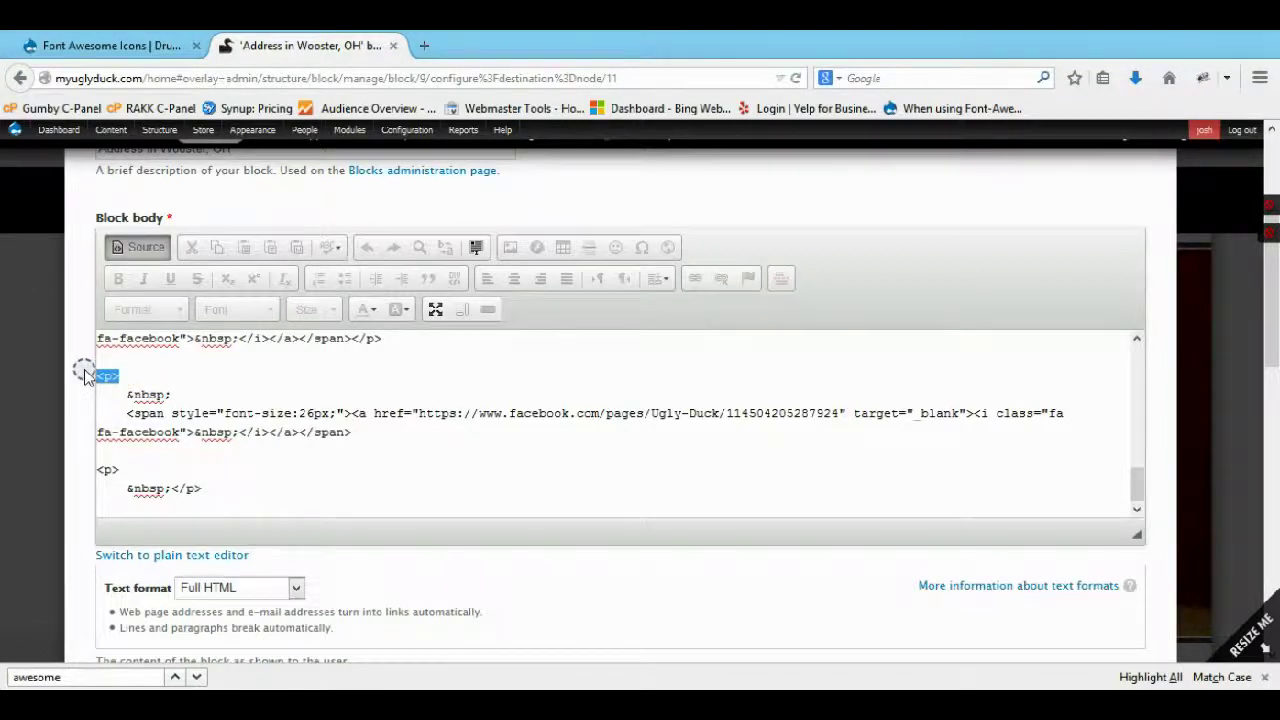
{"action": "key", "text": "BackSpace"}
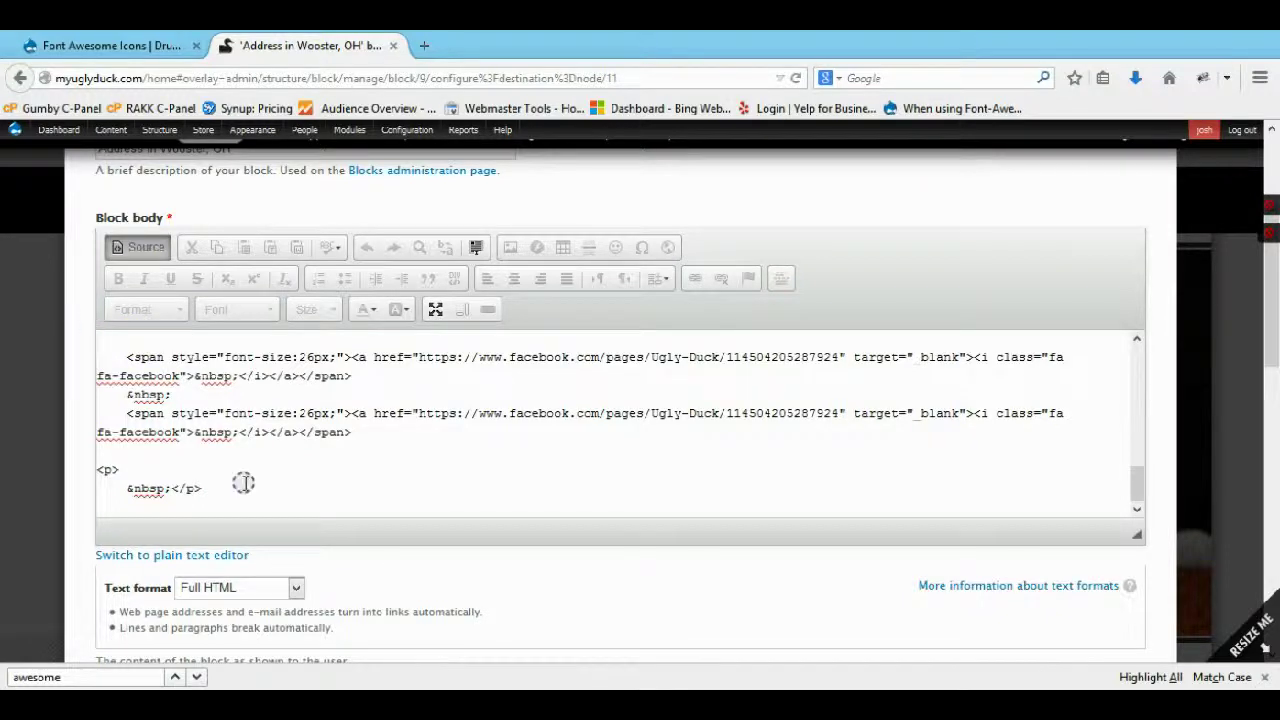
- Delete the first Facebook icon span together with its closing </p> tag from the source
{"action": "scroll", "coordinate": [243, 483], "scroll_direction": "up", "scroll_amount": 2}
{"action": "left_click", "coordinate": [210, 432]}
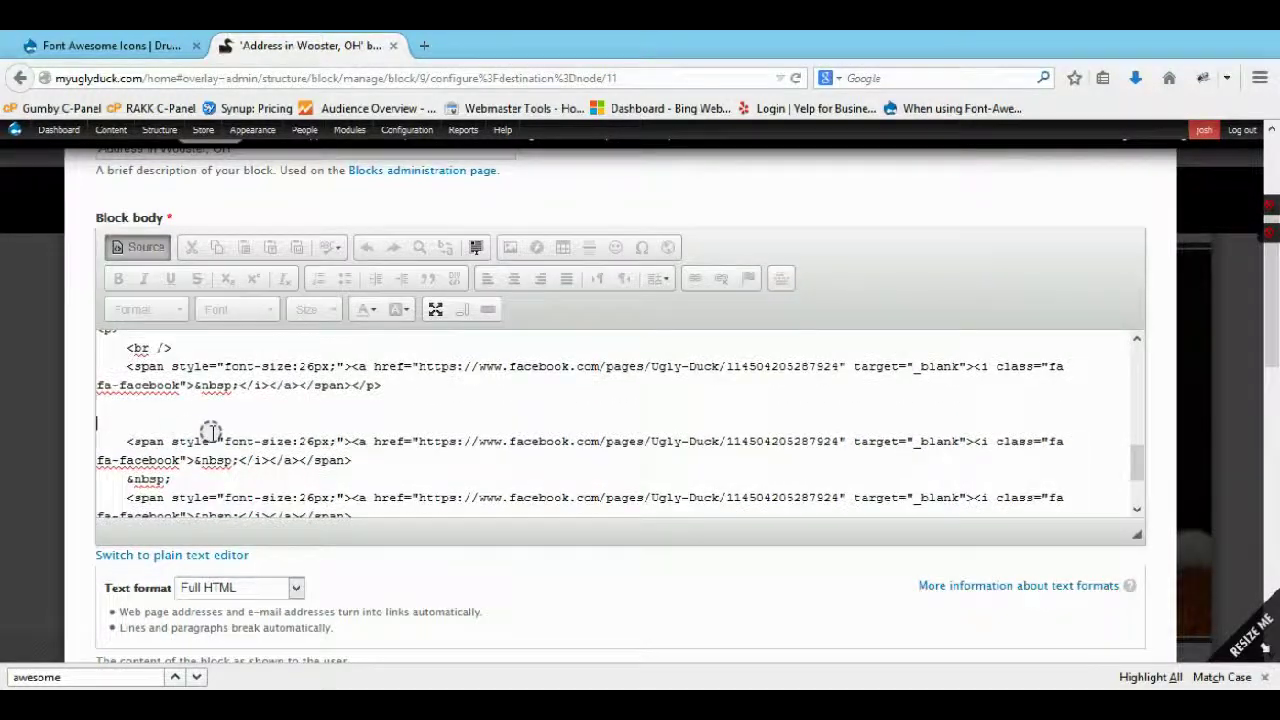
{"action": "left_click_drag", "start_coordinate": [163, 424], "coordinate": [62, 370]}
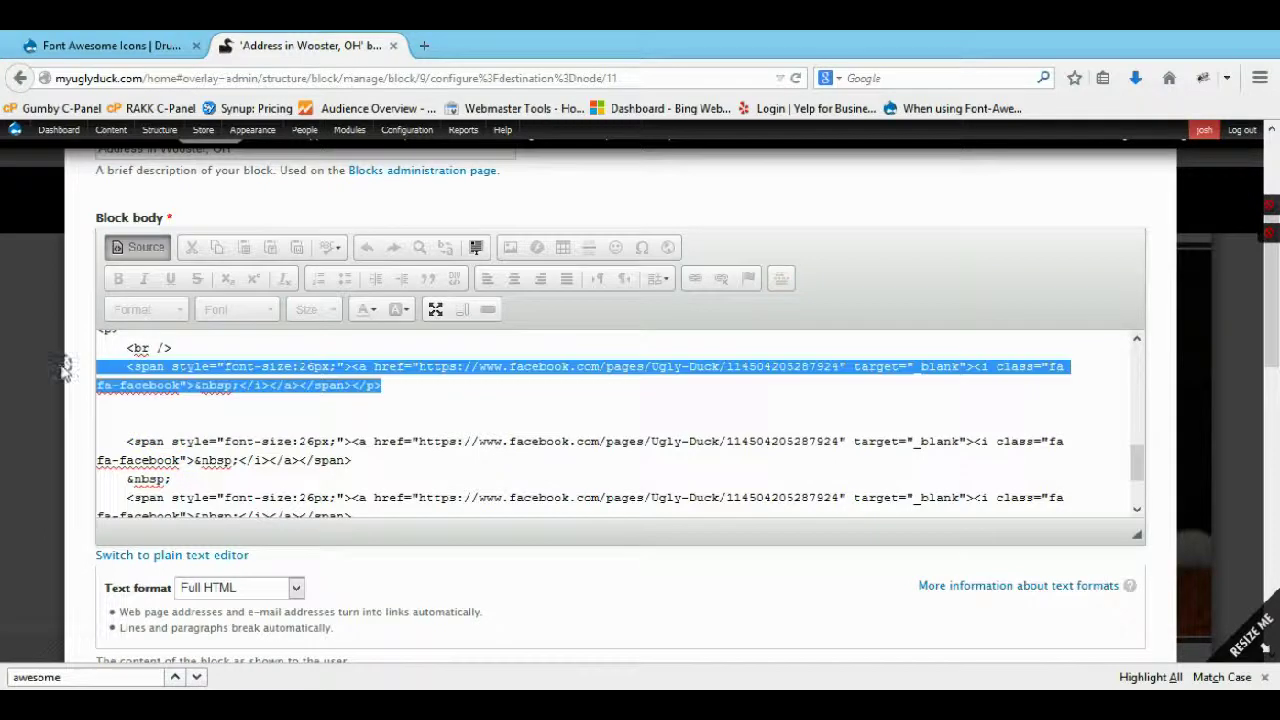
{"action": "key", "text": "BackSpace"}
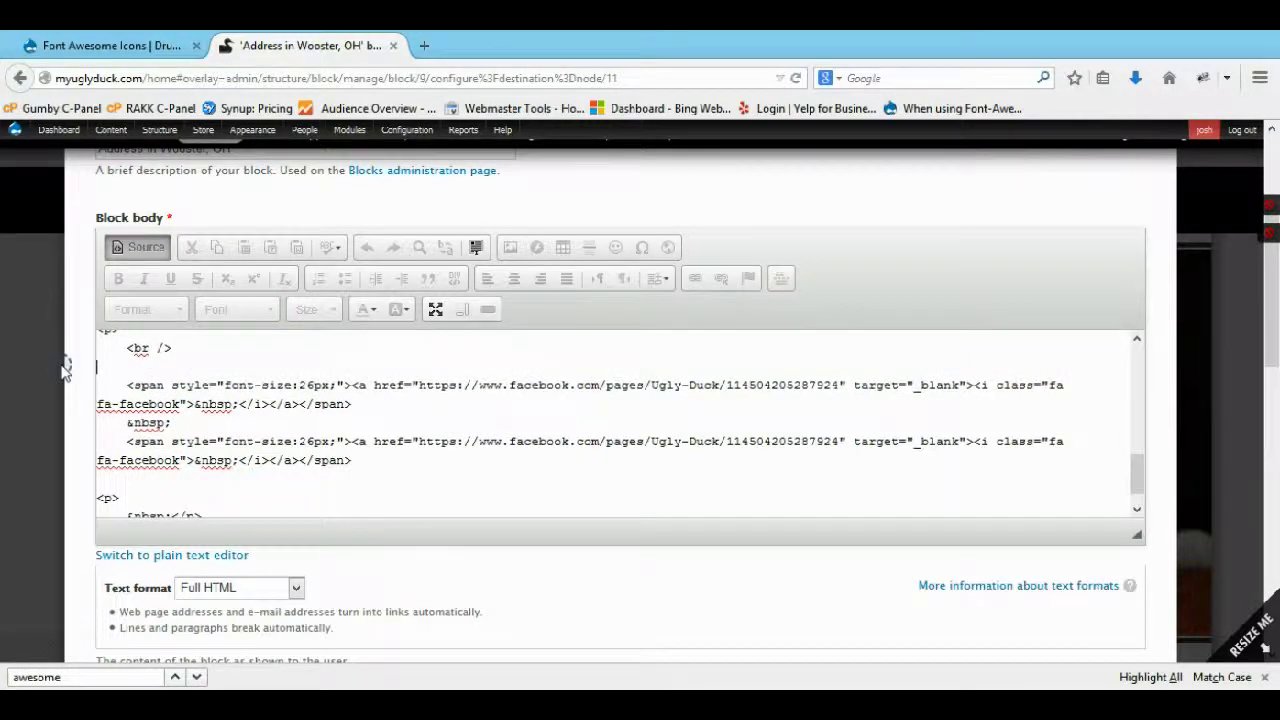
- Delete the empty &nbsp; paragraph at the end of the source, save the block and check the icons in the footer
{"action": "scroll", "coordinate": [300, 423], "scroll_direction": "down", "scroll_amount": 5}
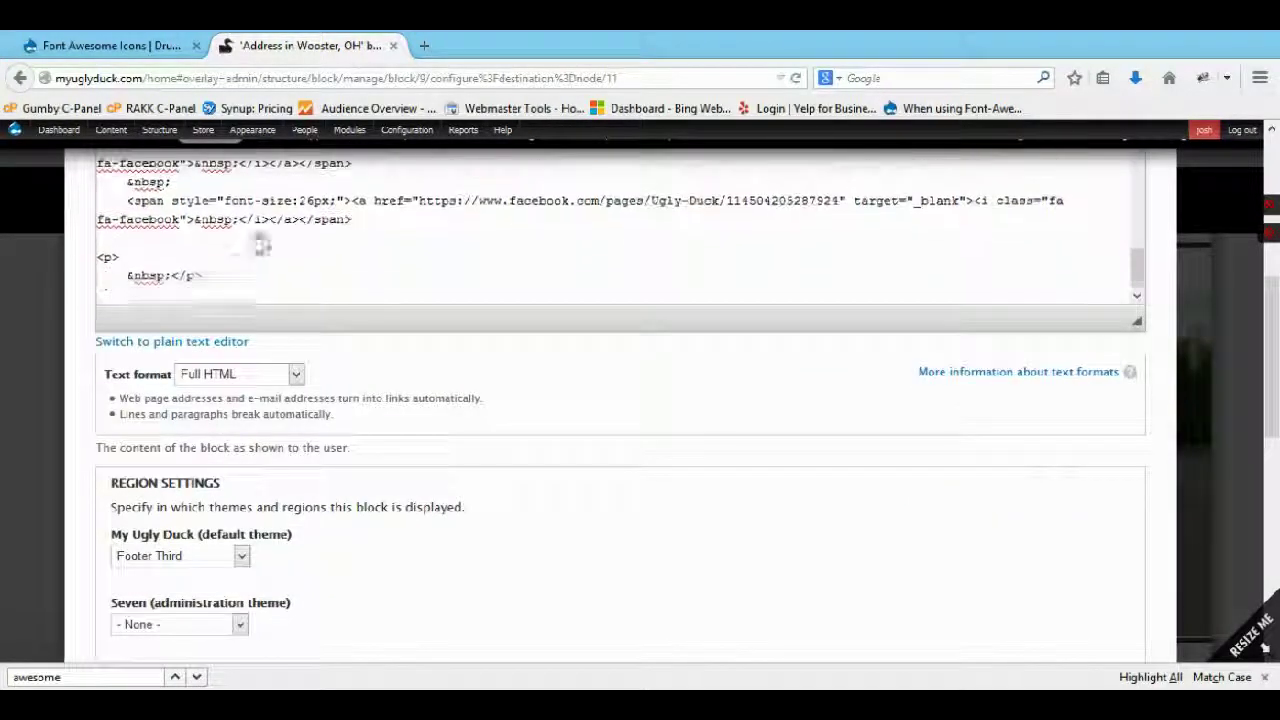
{"action": "left_click_drag", "start_coordinate": [222, 276], "coordinate": [68, 258]}
{"action": "key", "text": "BackSpace"}
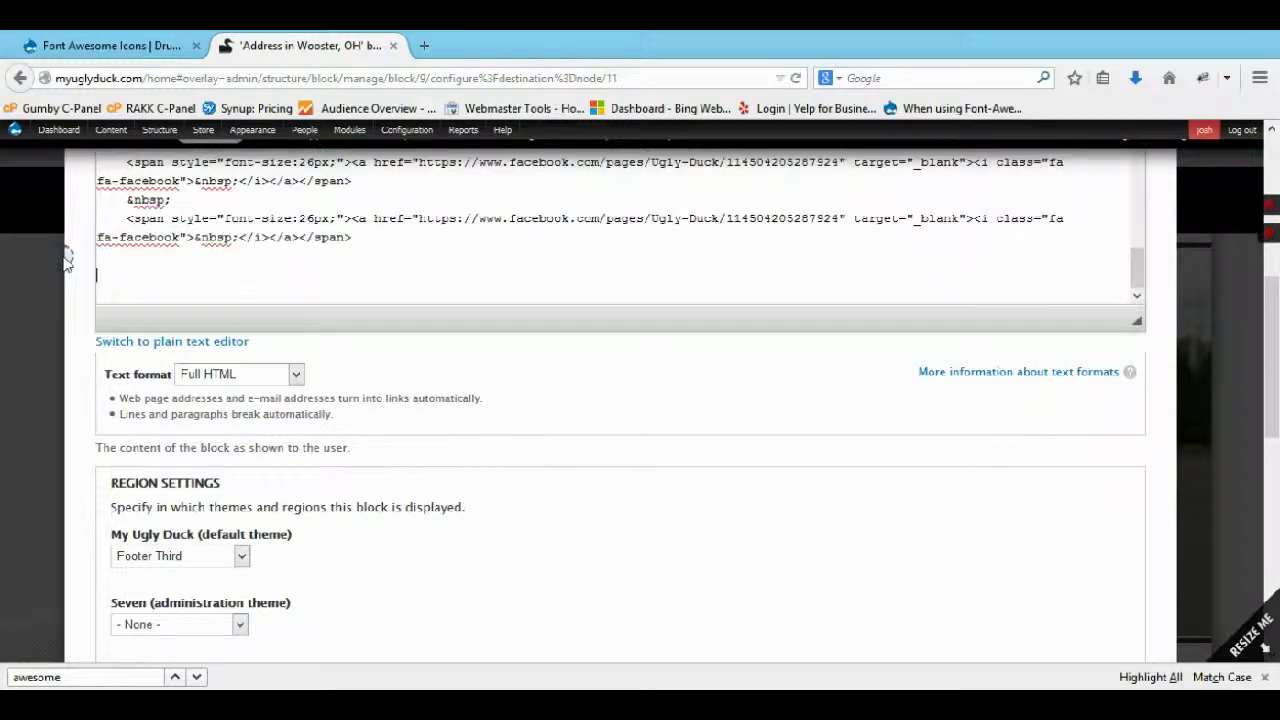
{"action": "scroll", "coordinate": [280, 450], "scroll_direction": "down", "scroll_amount": 10}
{"action": "left_click", "coordinate": [155, 575]}
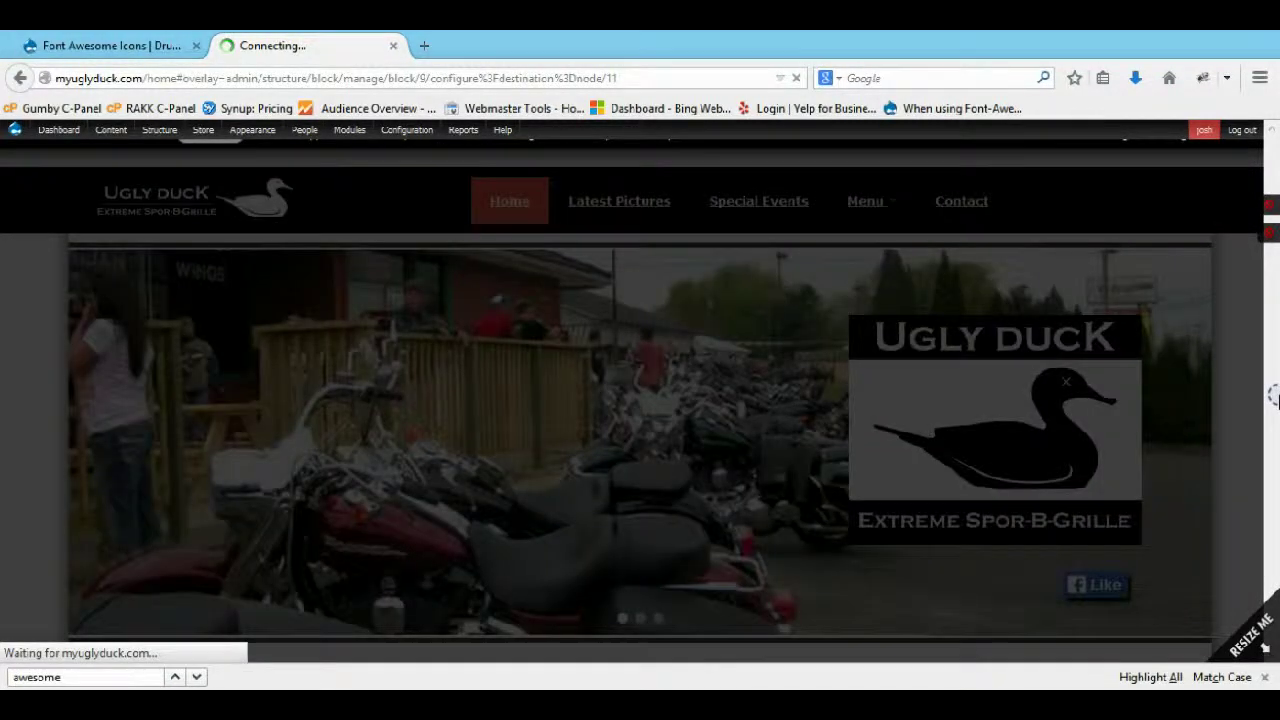
{"action": "scroll", "coordinate": [1192, 430], "scroll_direction": "down", "scroll_amount": 10}
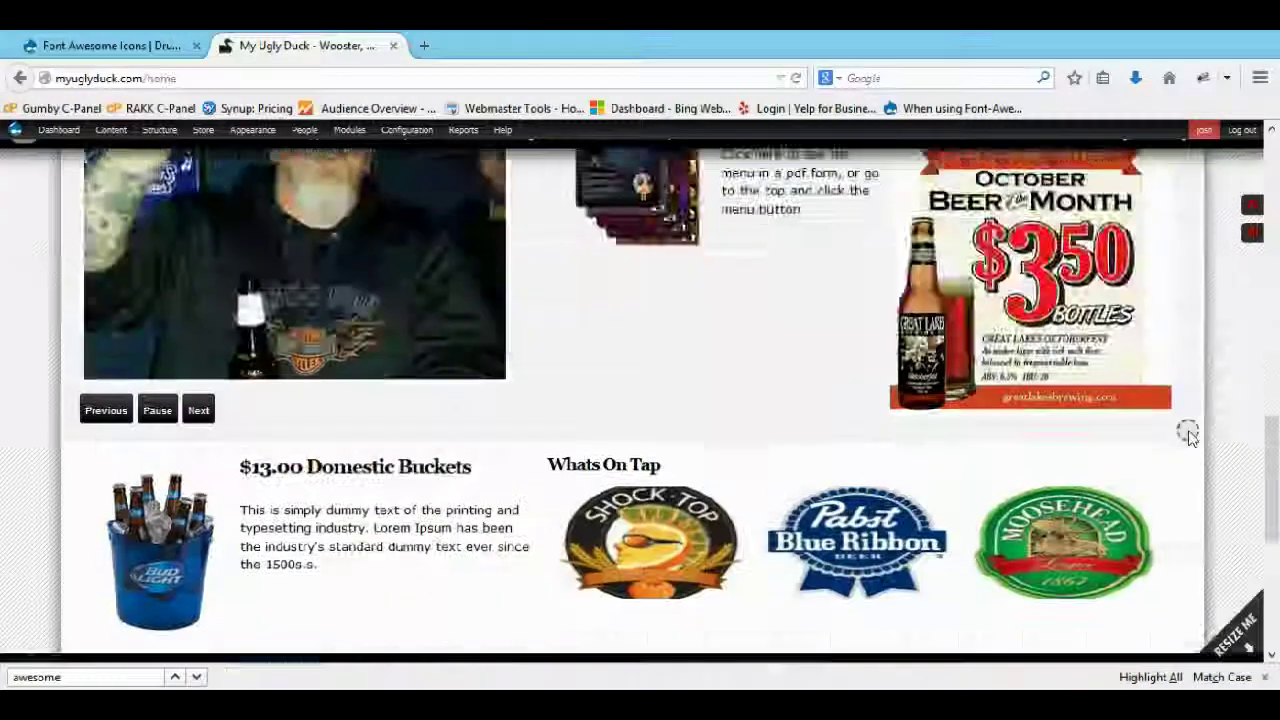
{"action": "scroll", "coordinate": [1188, 434], "scroll_direction": "down", "scroll_amount": 5}
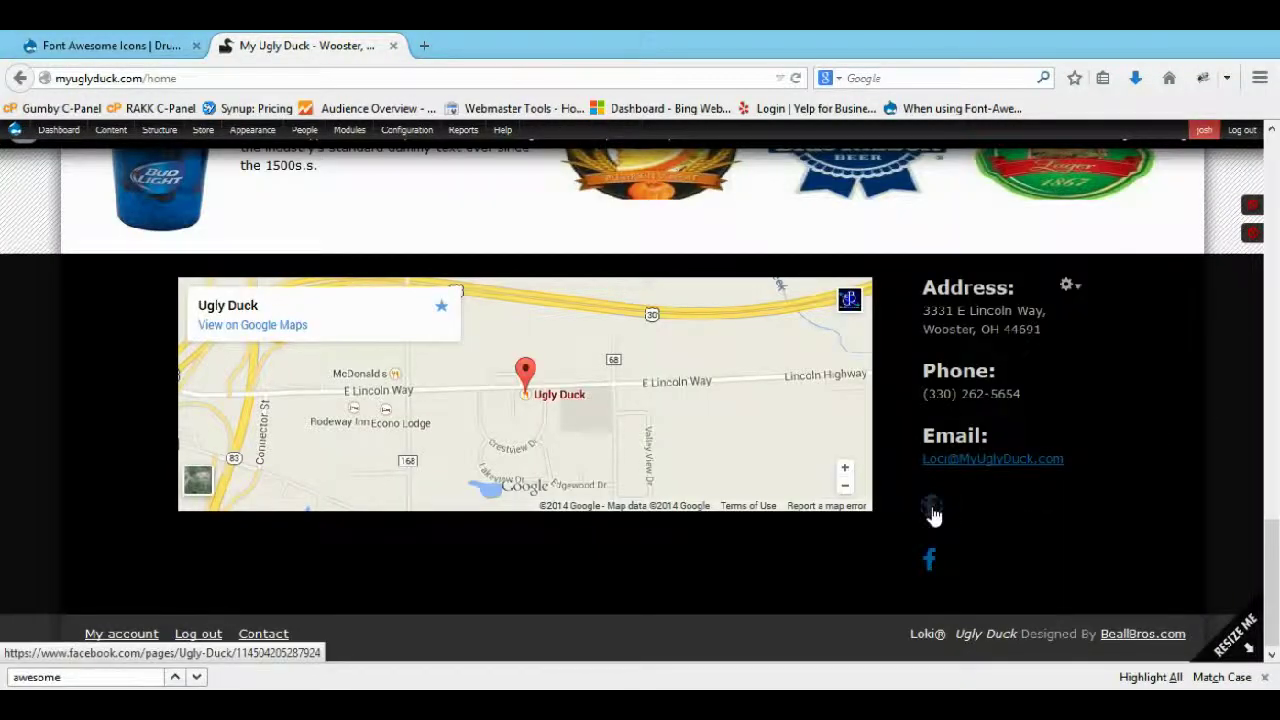